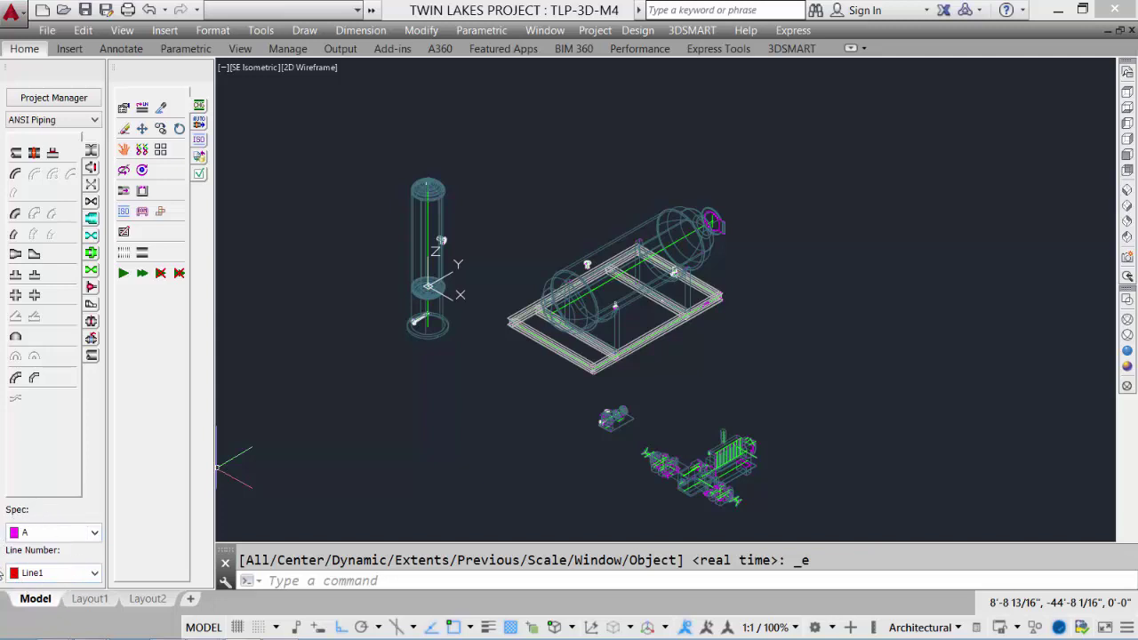
left_click(51, 579)
left_click(53, 578)
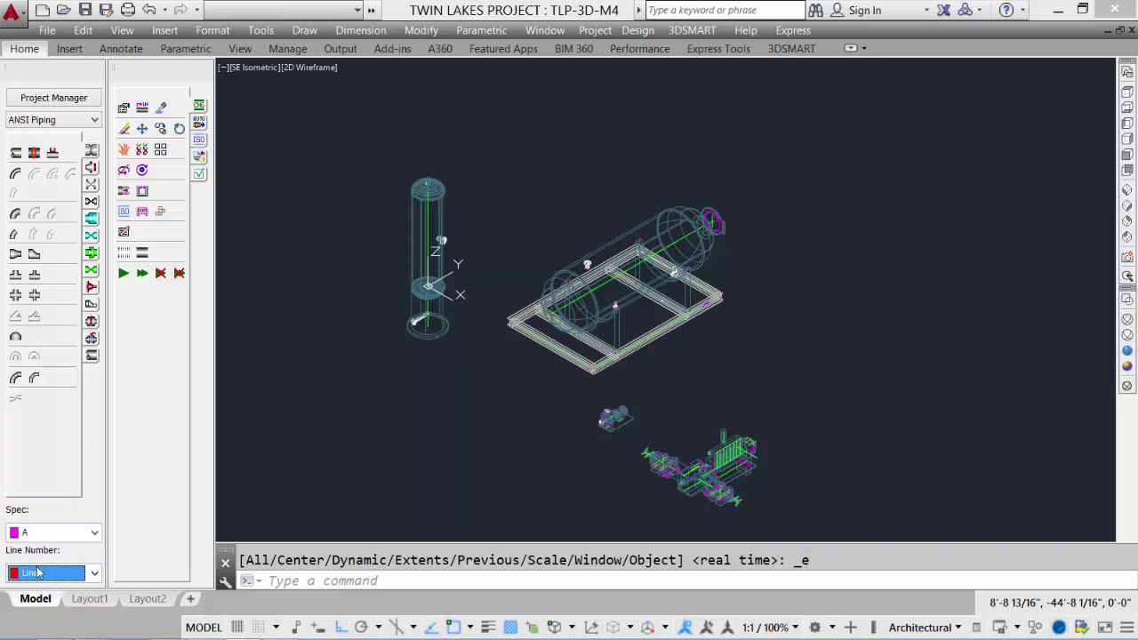
left_click(770, 377)
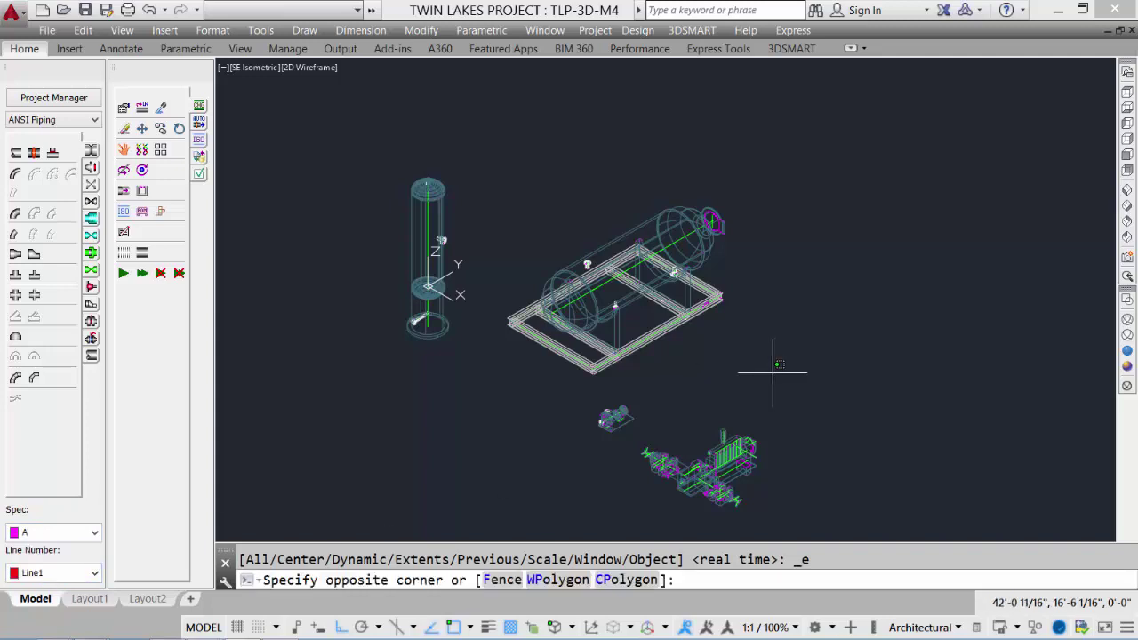
Insert a 4-inch SCH 40 long-radius butt-weld 90° elbow in the open area beside the skid, directed along Y
scroll(792, 343, "up", 8)
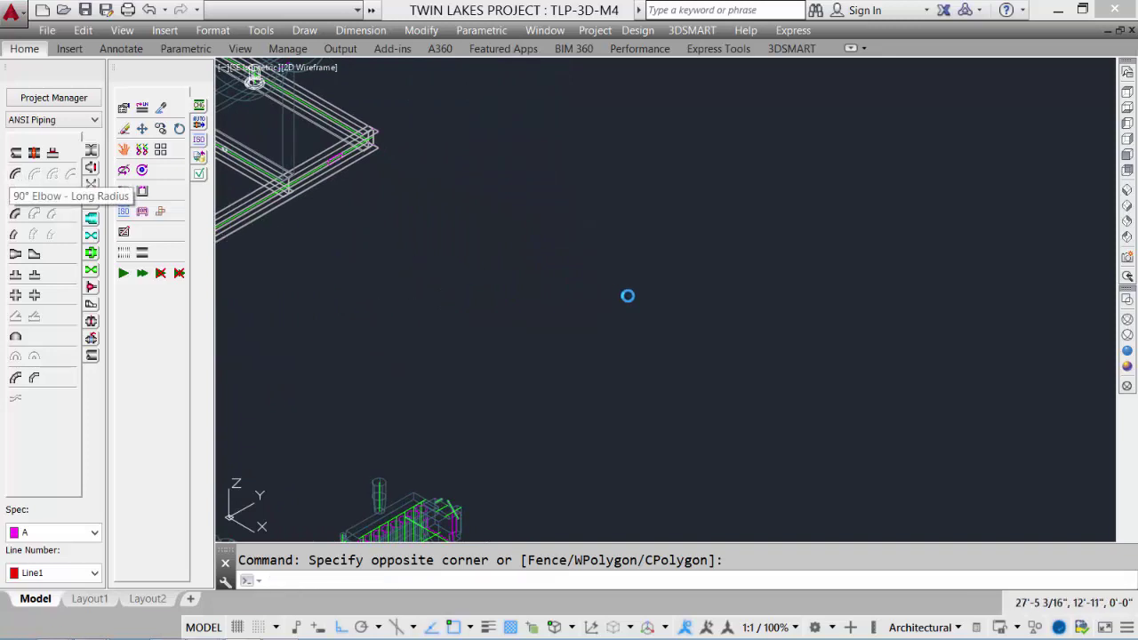
left_click(503, 264)
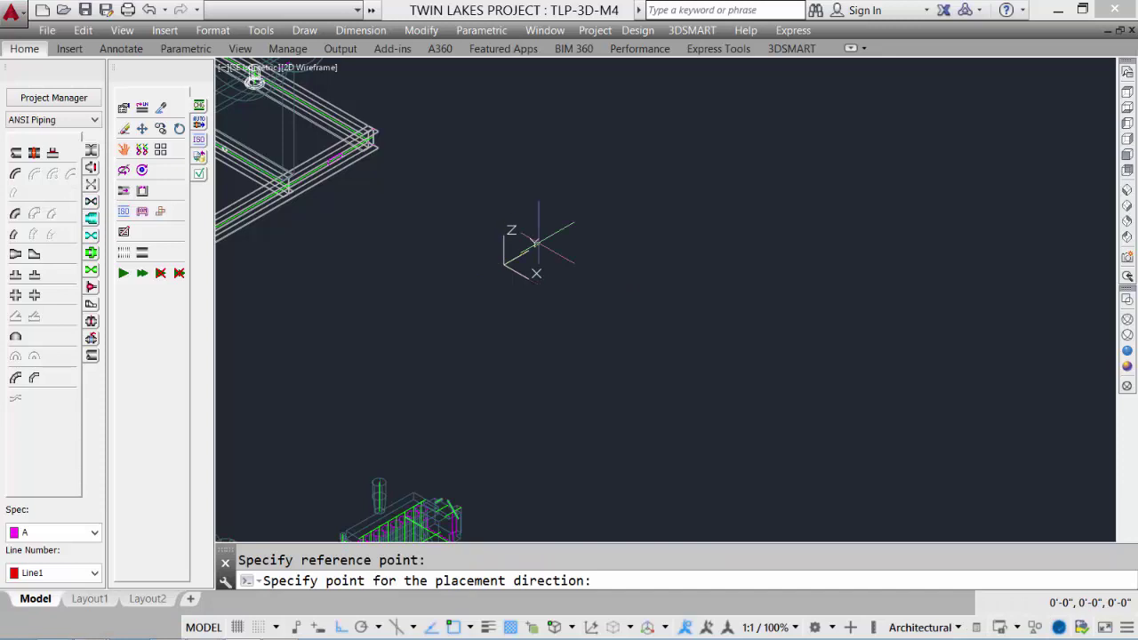
left_click(643, 194)
mouse_move(681, 235)
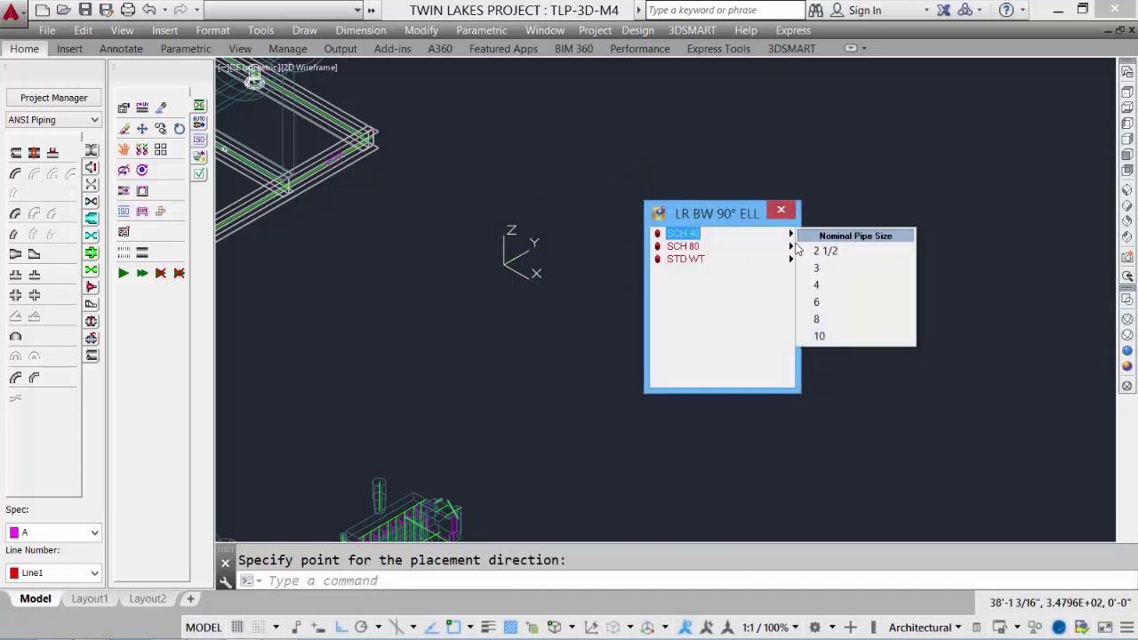
left_click(836, 286)
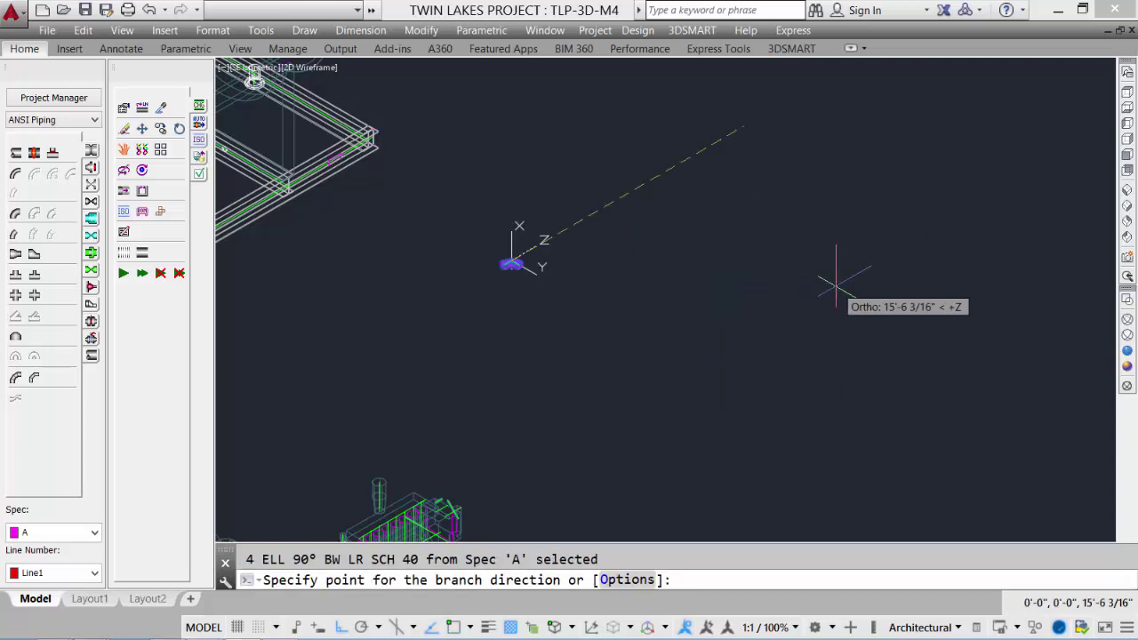
Point the elbow's branch straight down and open its placement options
left_click(738, 179)
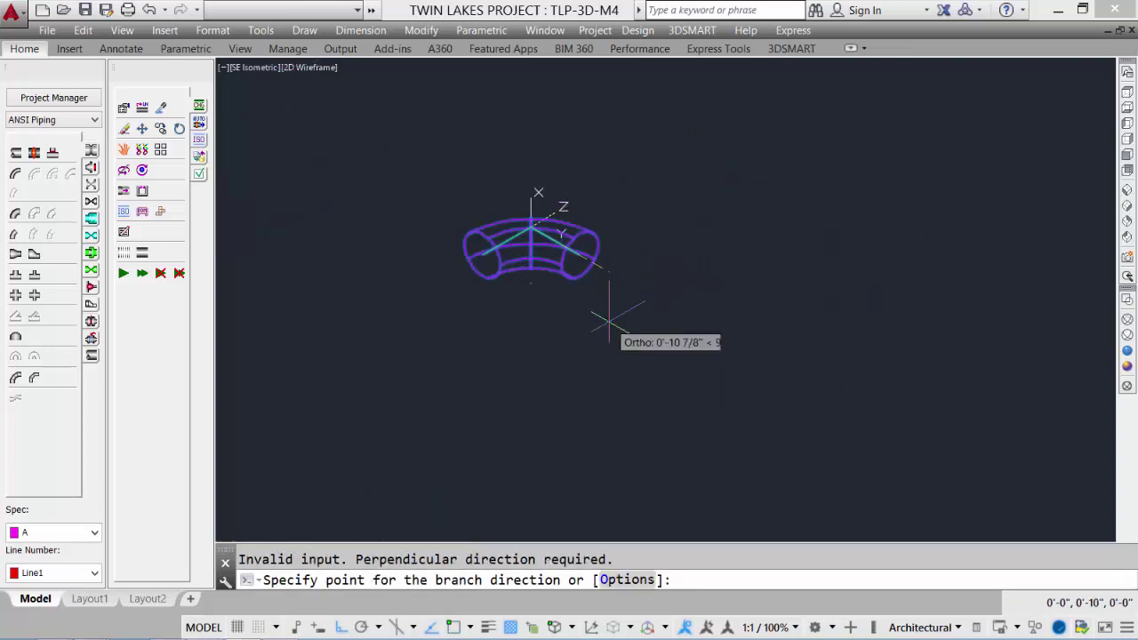
left_click(404, 318)
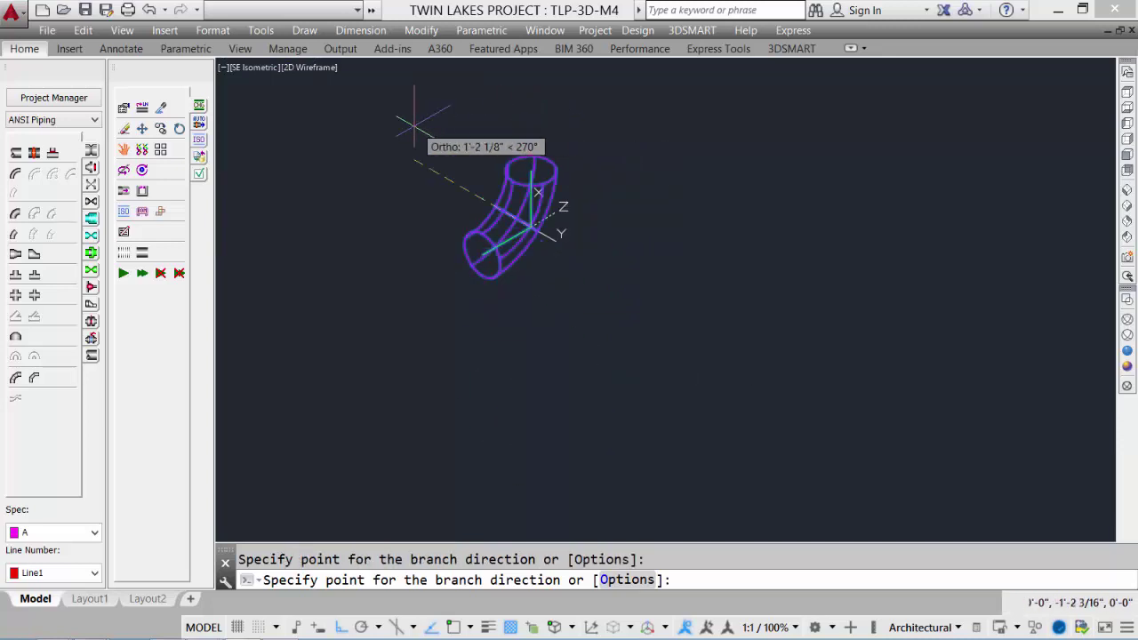
left_click(359, 398)
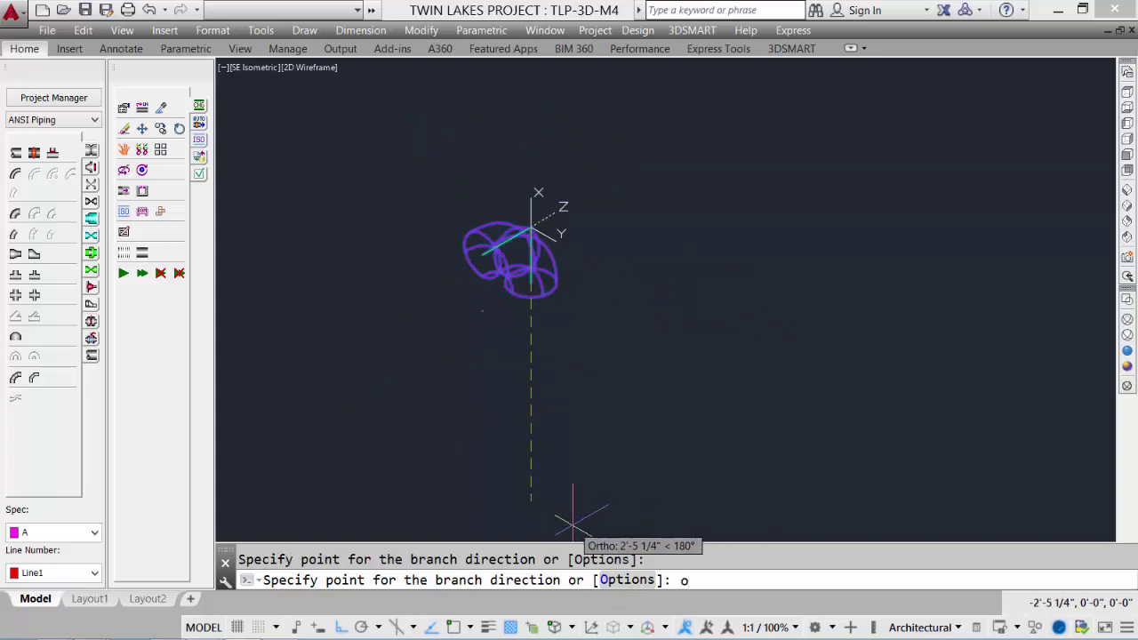
type("o")
key("Return")
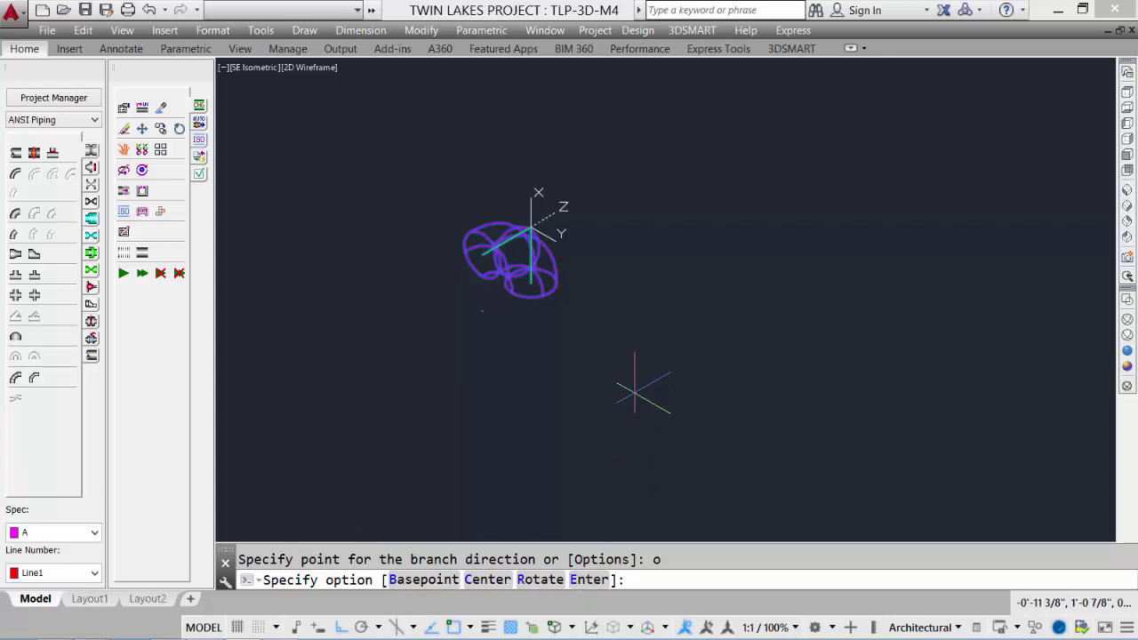
Cycle the elbow through its Basepoint and Center placement options
type("b")
key("Return")
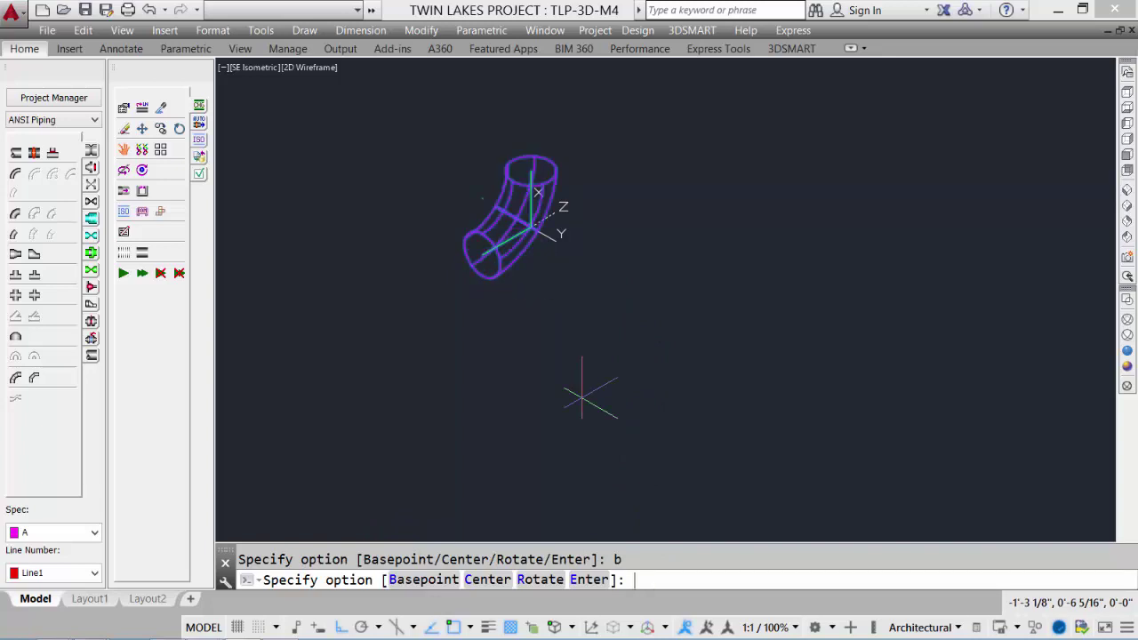
type("c")
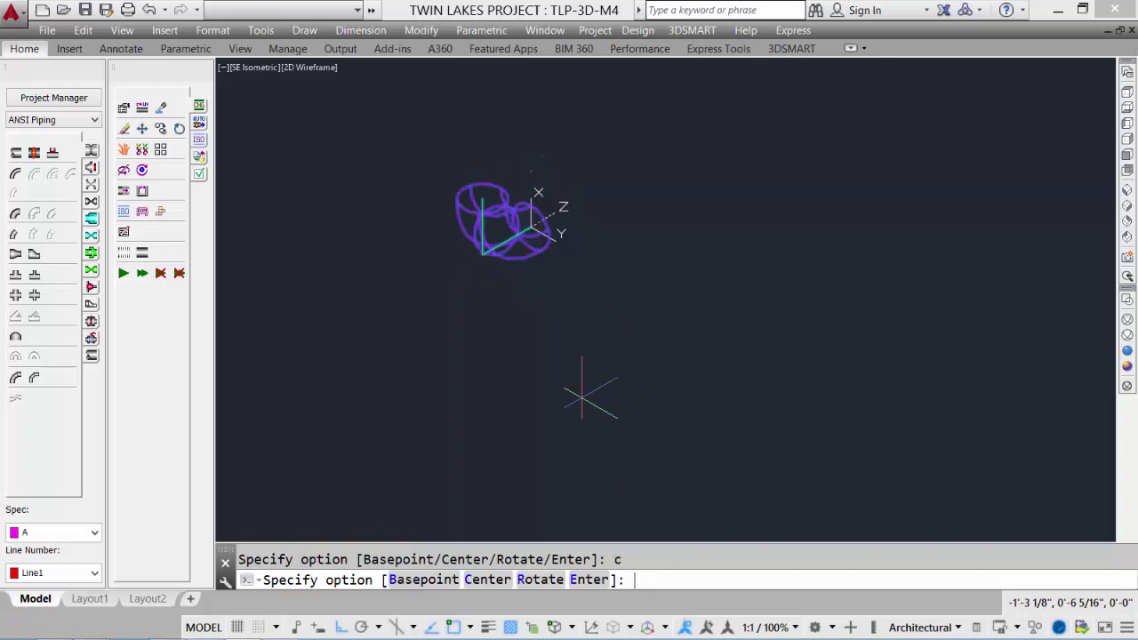
type("c")
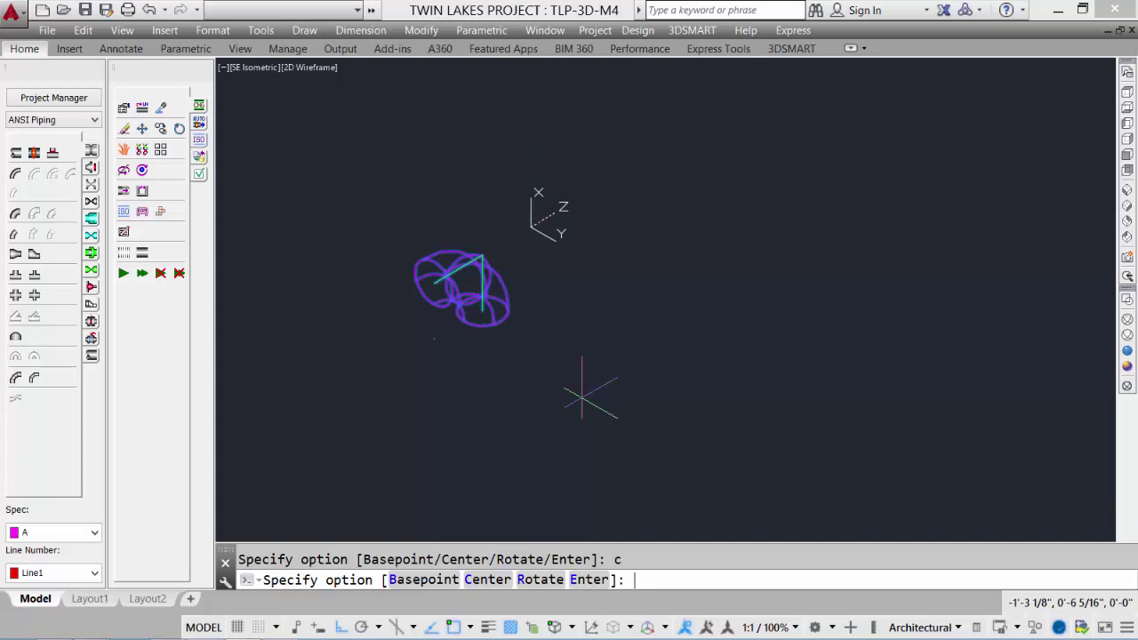
type("c")
key("Return")
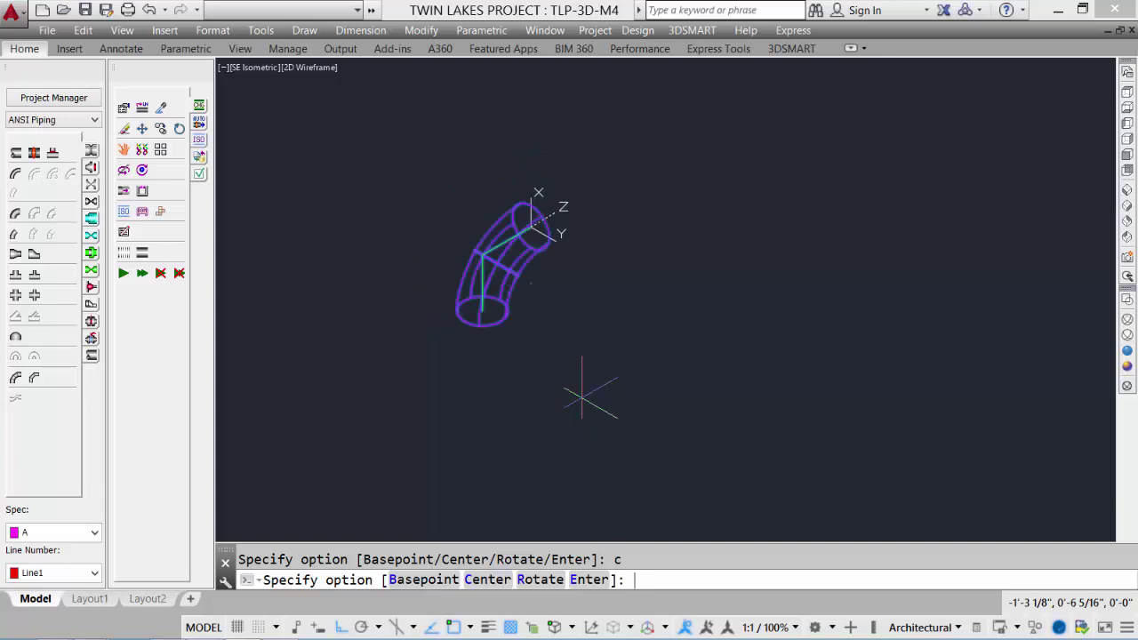
type("b")
key("Return")
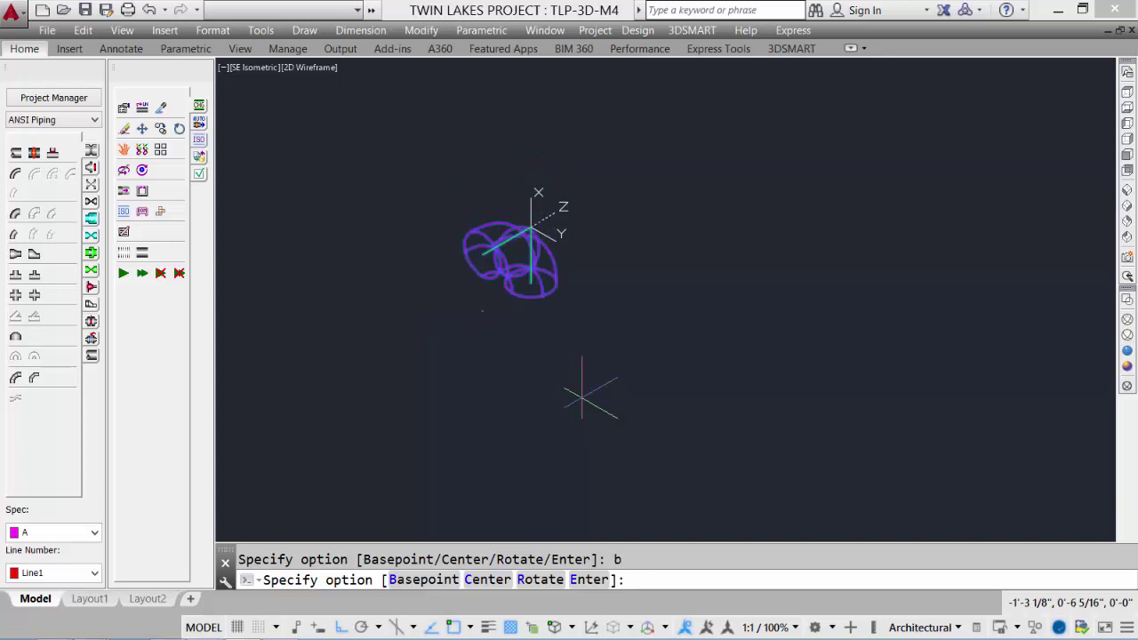
Rotate the elbow by 45° twice and finish its placement
type("r")
key("Return")
type("45")
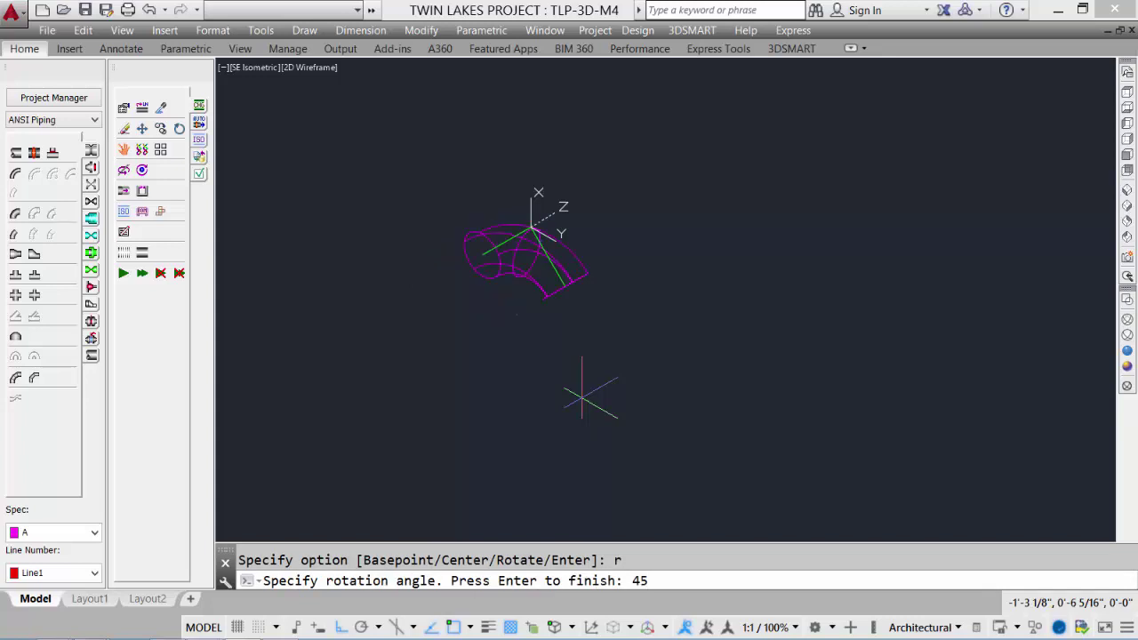
key("Return")
type("4")
key("Return")
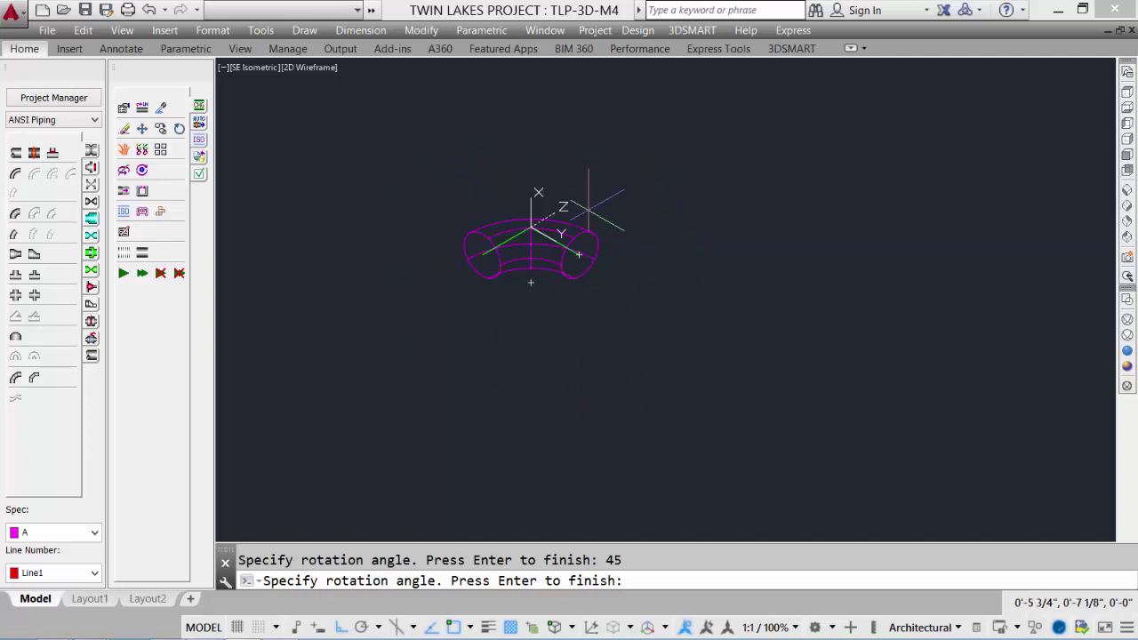
key("Return")
key("Return")
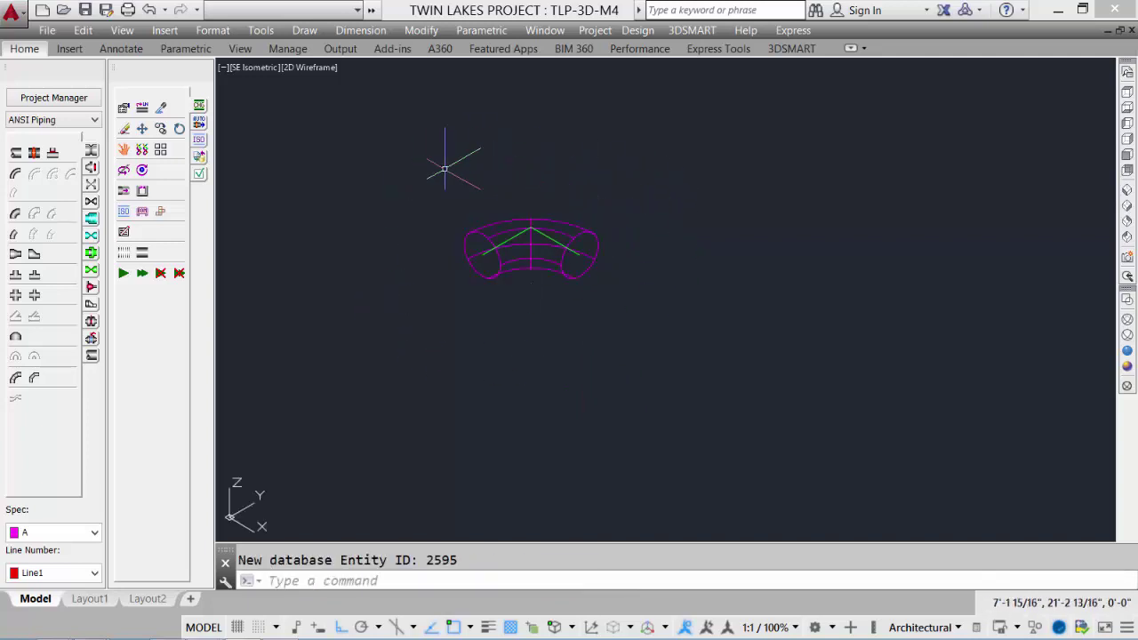
Draw a 4-inch SCH 40 seamless pipe 4' long in the Y direction, in front of the elbow
scroll(590, 273, "down", 2)
middle_click_drag(590, 273, 504, 233)
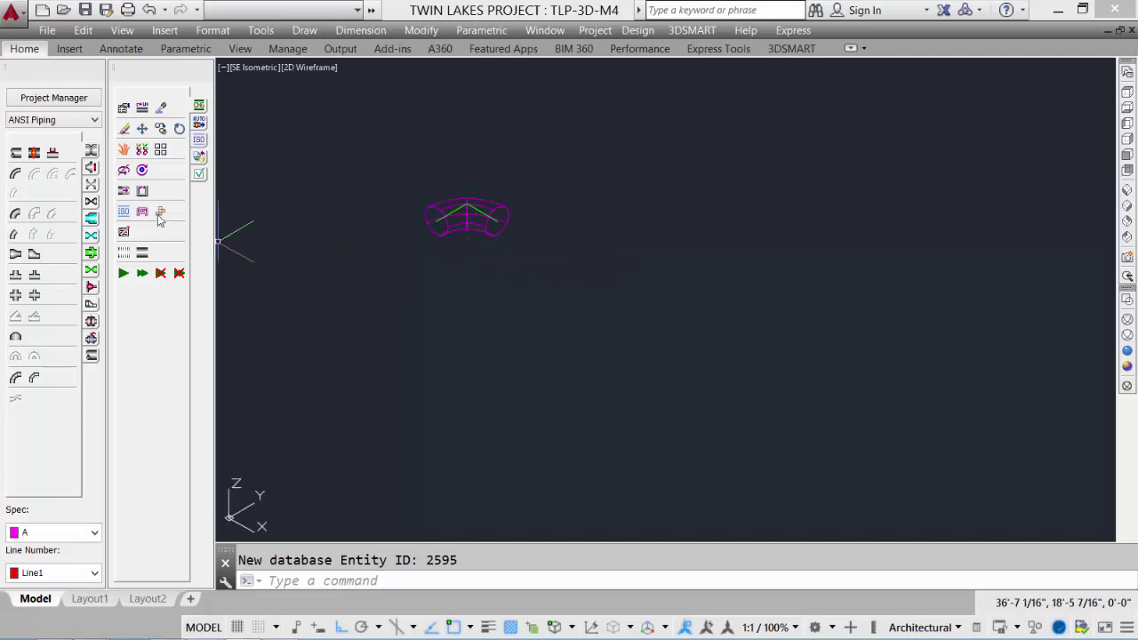
left_click(16, 153)
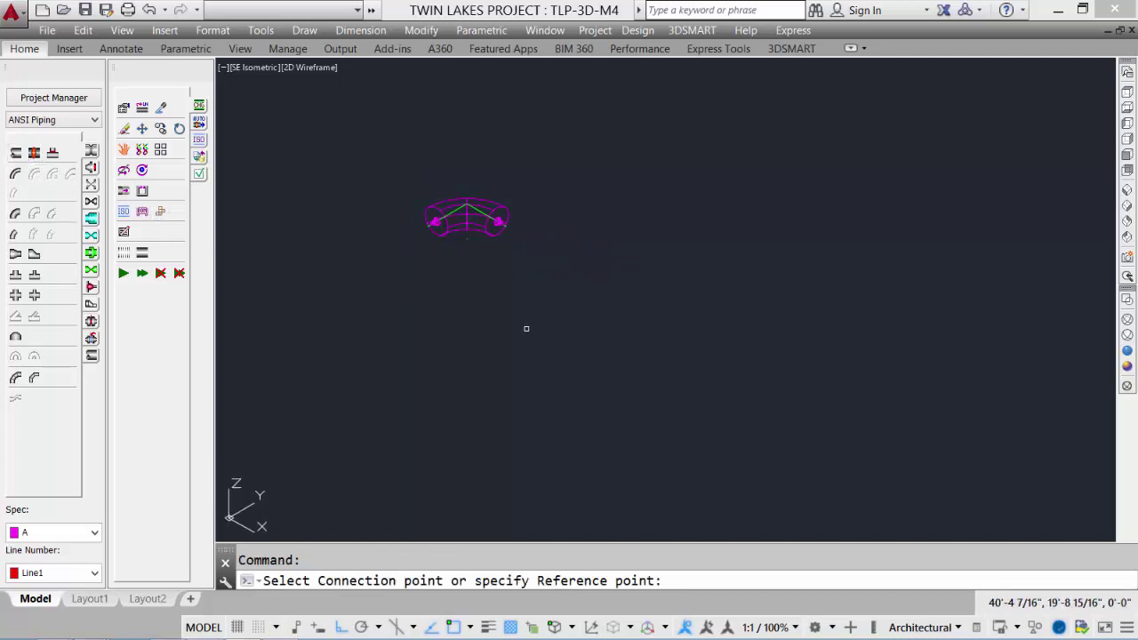
left_click(527, 329)
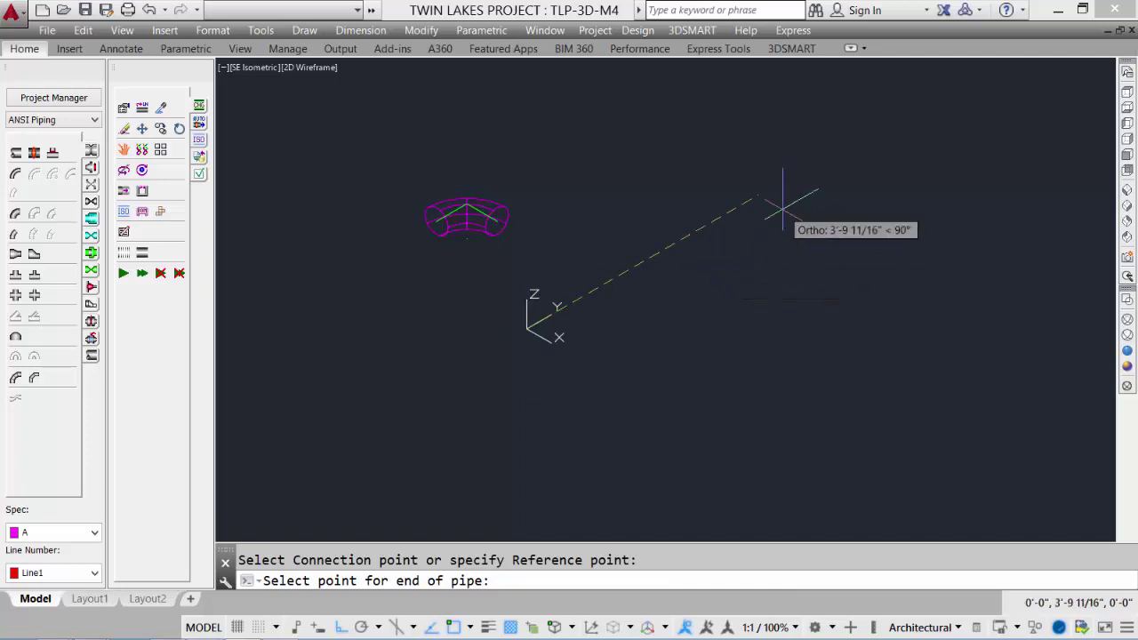
type("4'")
key("Return")
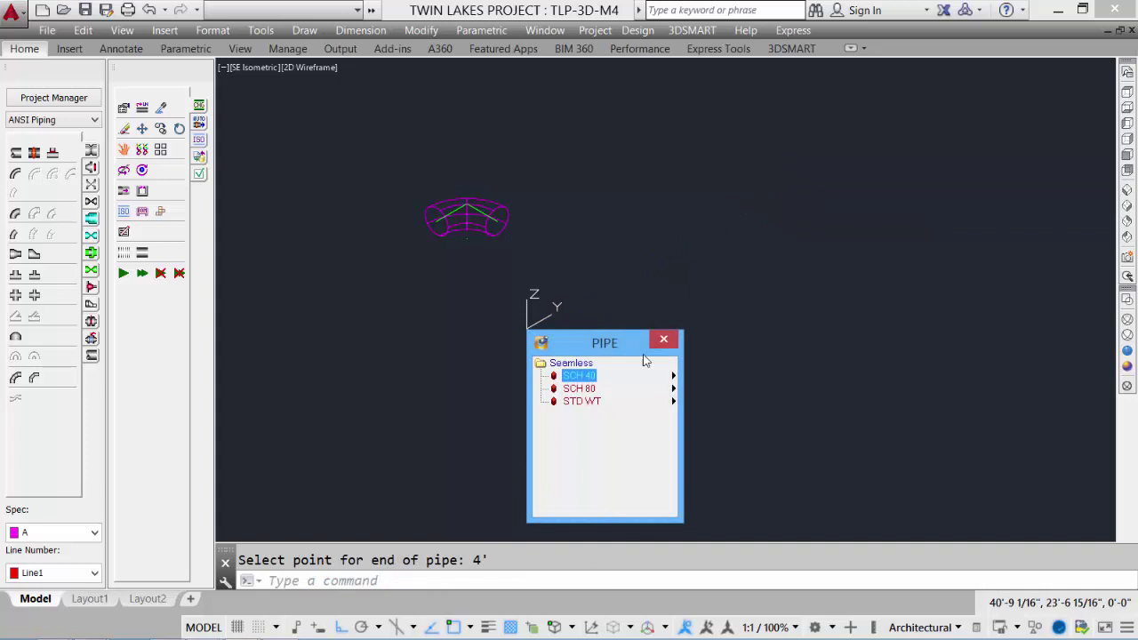
mouse_move(579, 380)
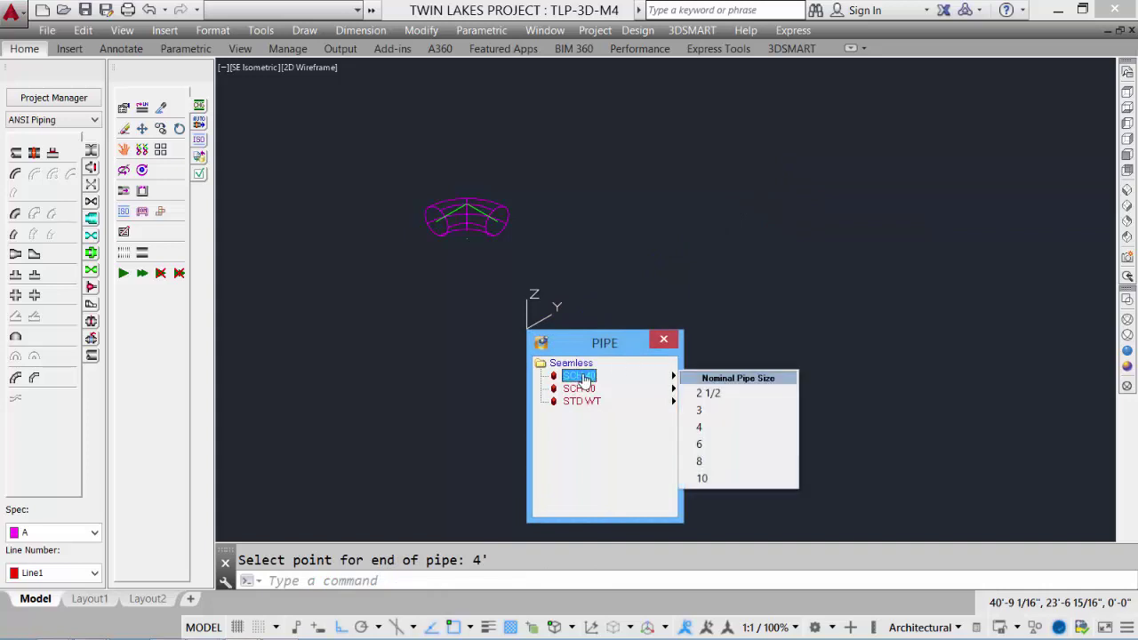
left_click(744, 434)
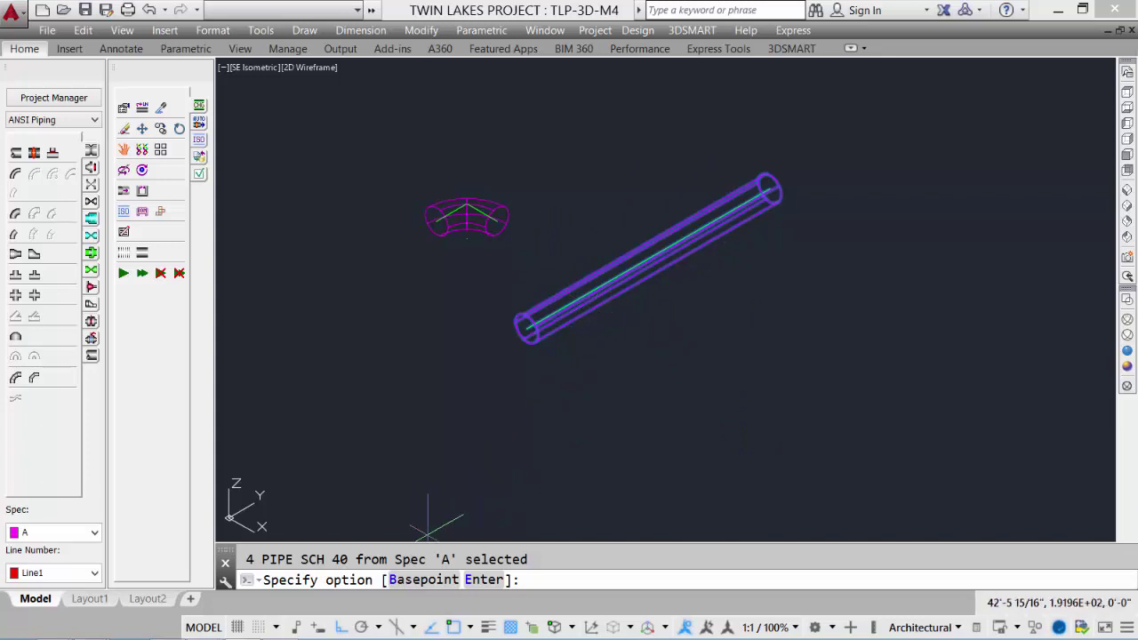
Switch the pipe's insertion point to its bottom and back to its centre, and finish placing the pipe
type("b")
key("Return")
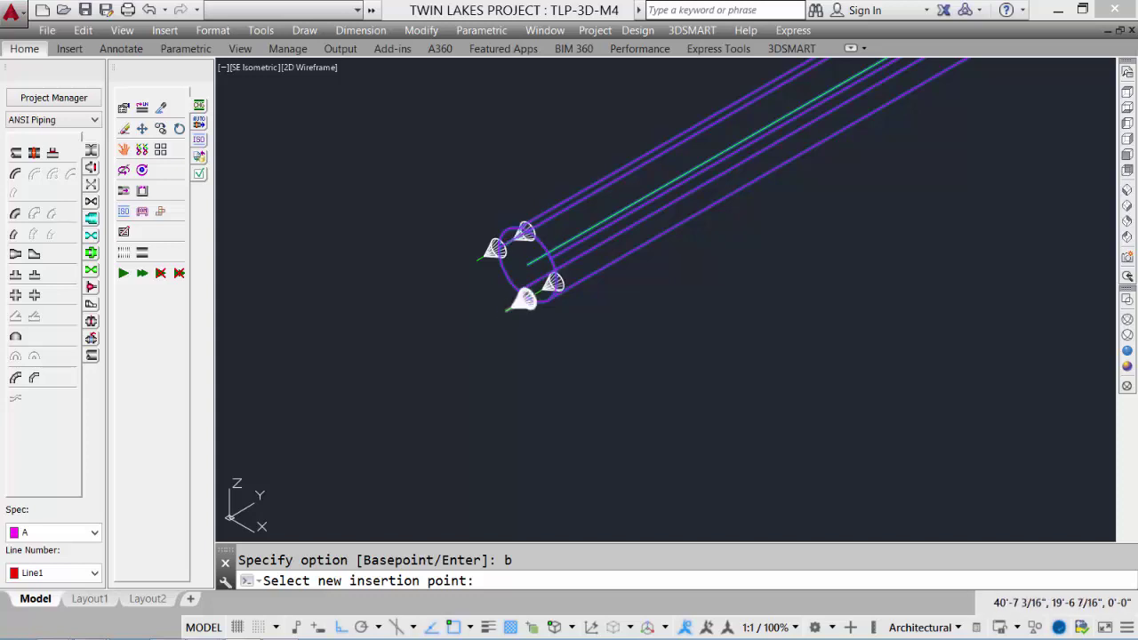
left_click(530, 305)
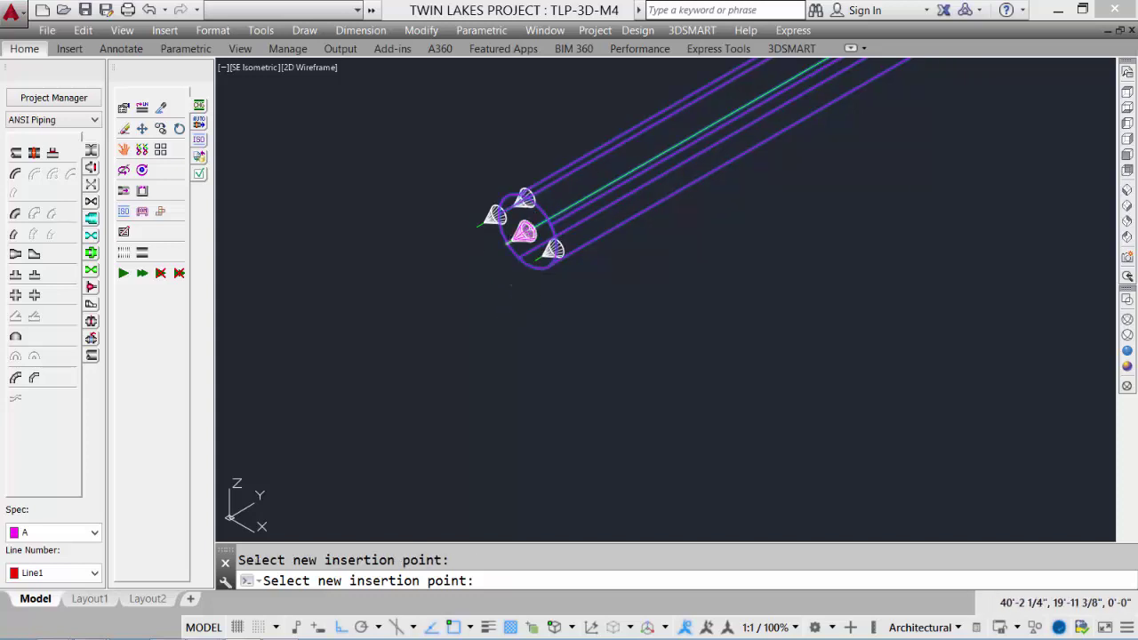
left_click(526, 233)
Place a 4-inch 150# SCH 40 raised-face weld-neck flange in the open space beside the pipe, directed along Y
scroll(573, 302, "down", 4)
middle_click_drag(689, 241, 566, 319)
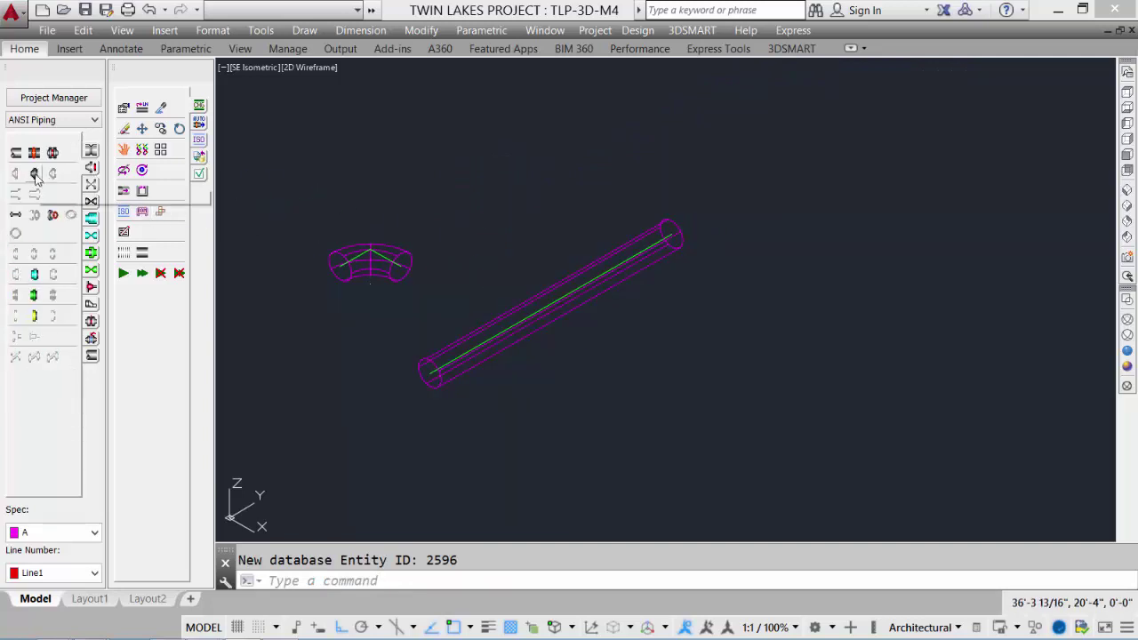
left_click(33, 173)
left_click(628, 368)
left_click(755, 335)
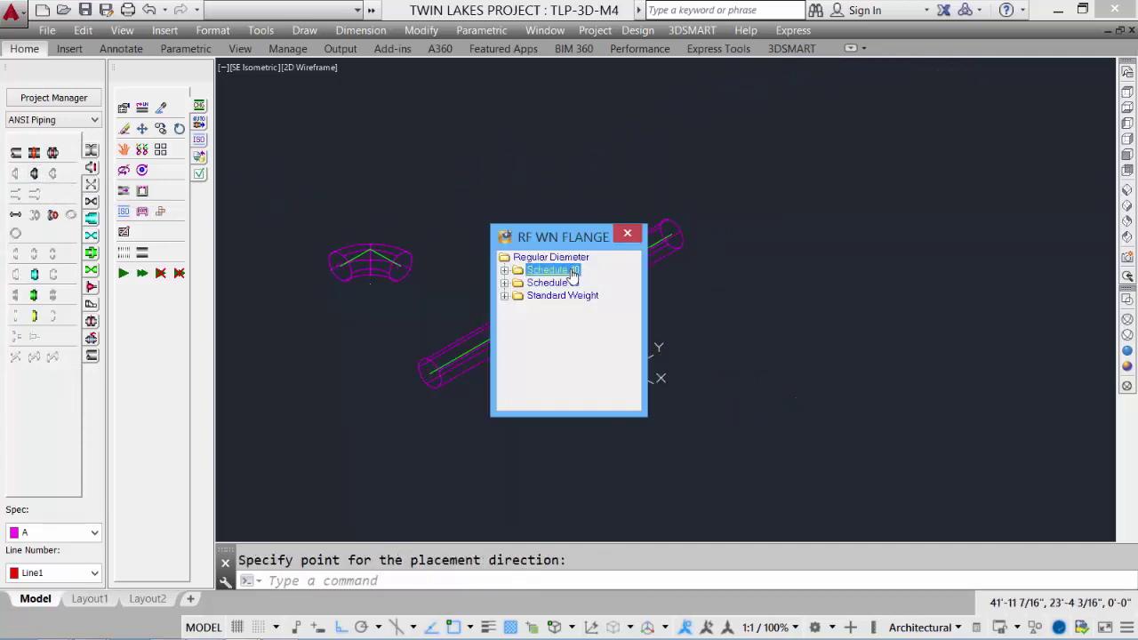
left_click(570, 272)
left_click(560, 282)
left_click(689, 353)
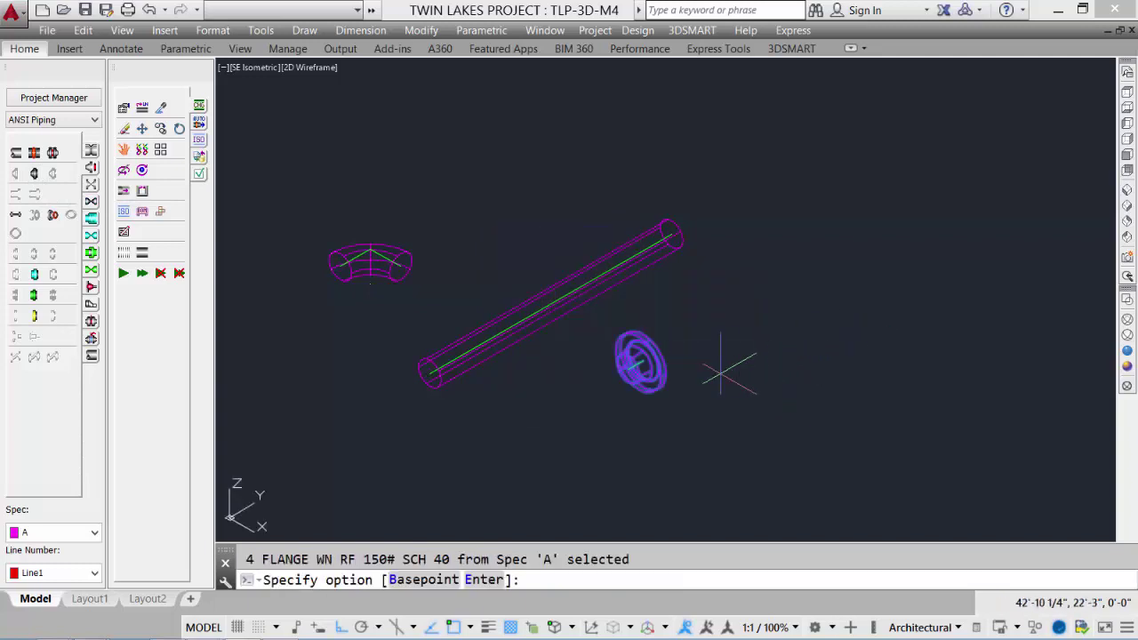
key("Return")
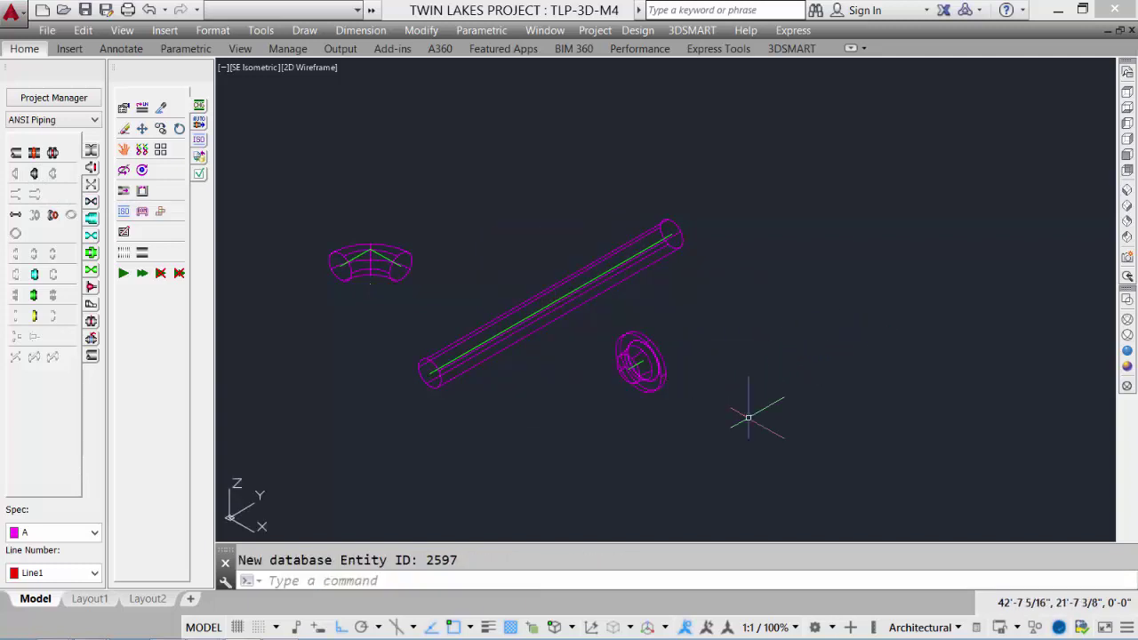
Place a 1-inch CL 3000 threaded 90° elbow lying horizontally near the flange and shade the view in the Realistic style
left_click(91, 220)
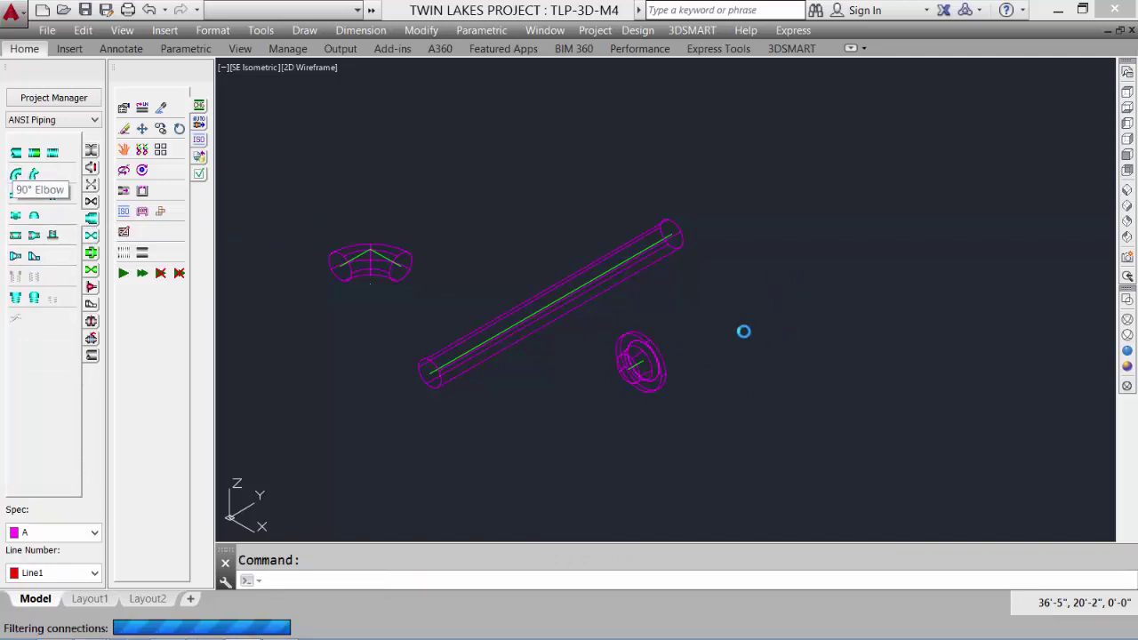
left_click(567, 465)
left_click(810, 539)
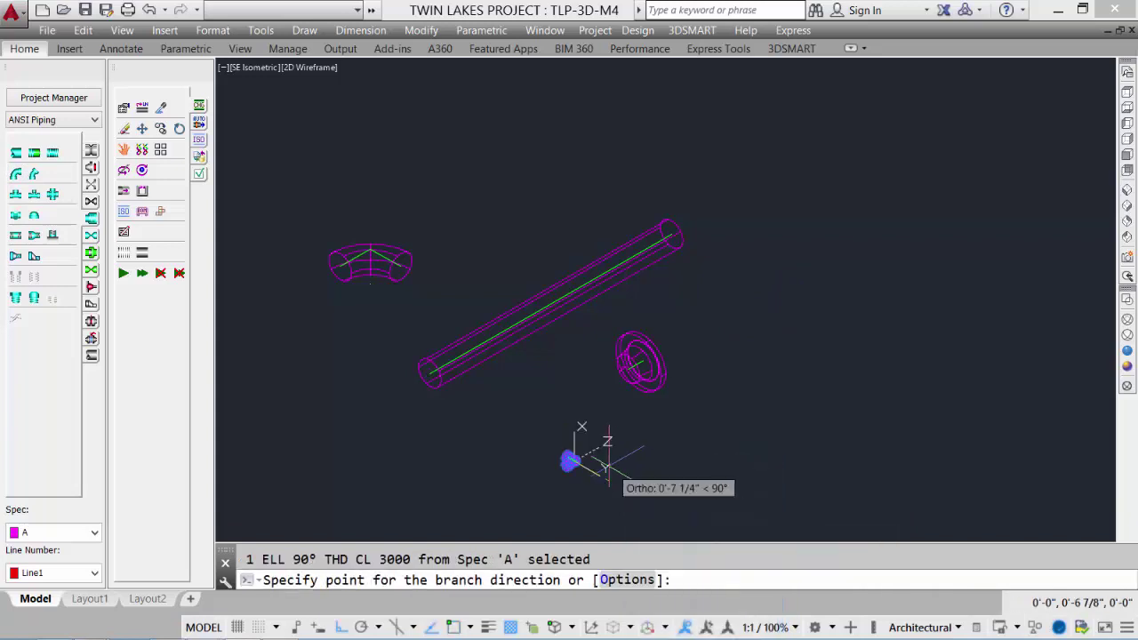
scroll(611, 468, "up", 4)
middle_click_drag(570, 477, 630, 313)
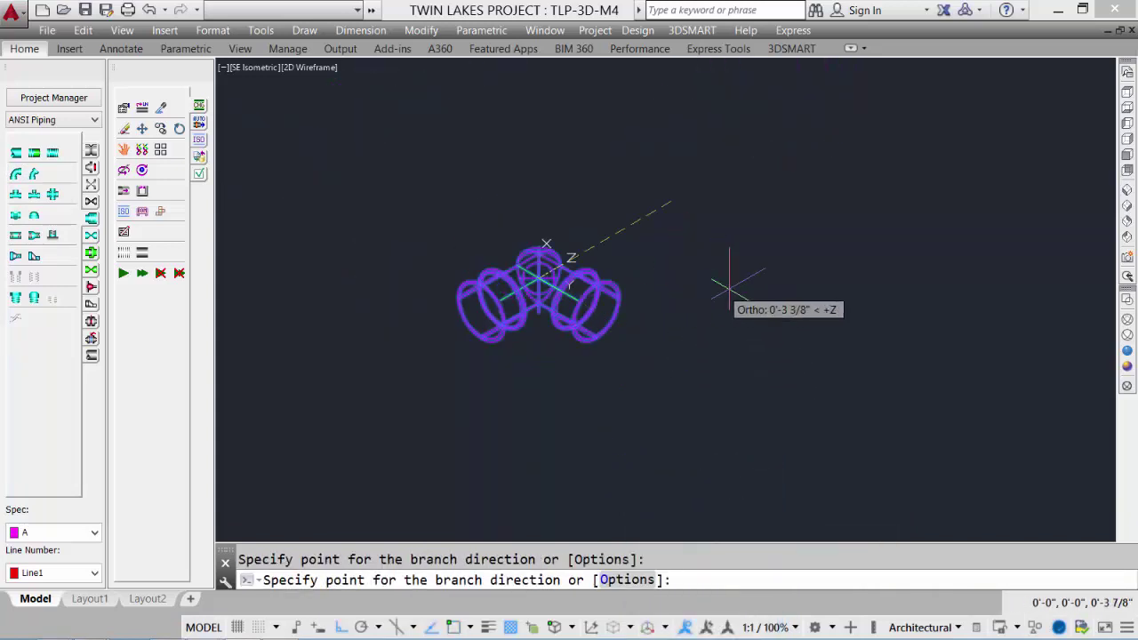
left_click(734, 272)
left_click(1127, 351)
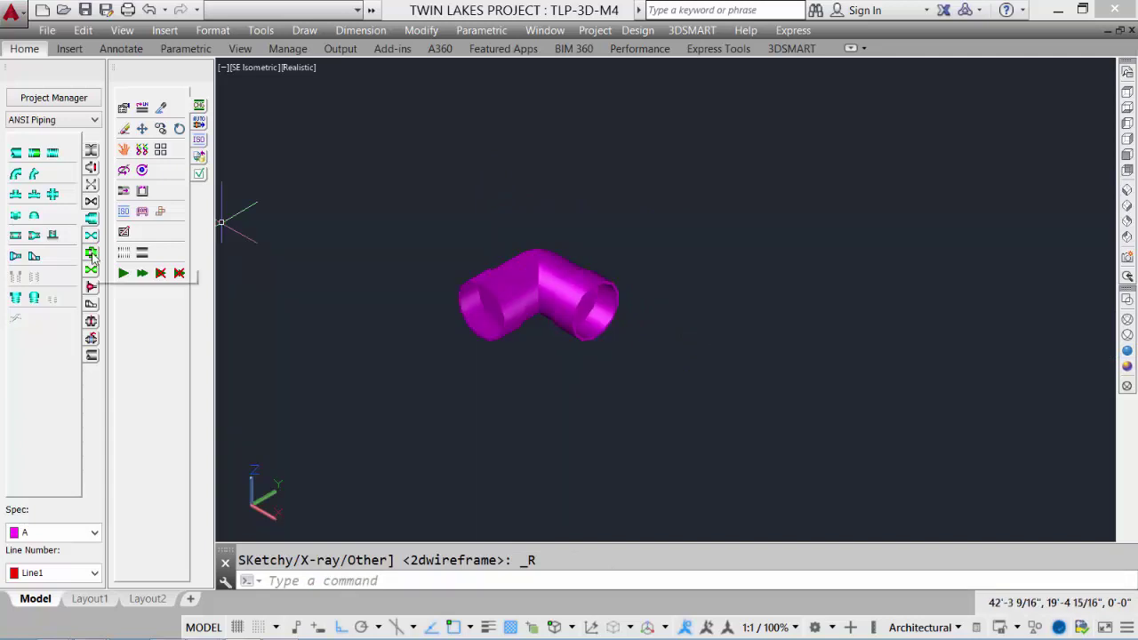
Place a 3/4-inch CL 3000 socket-weld tee beside the small threaded elbow, with its run along Y and its branch along X
left_click(91, 255)
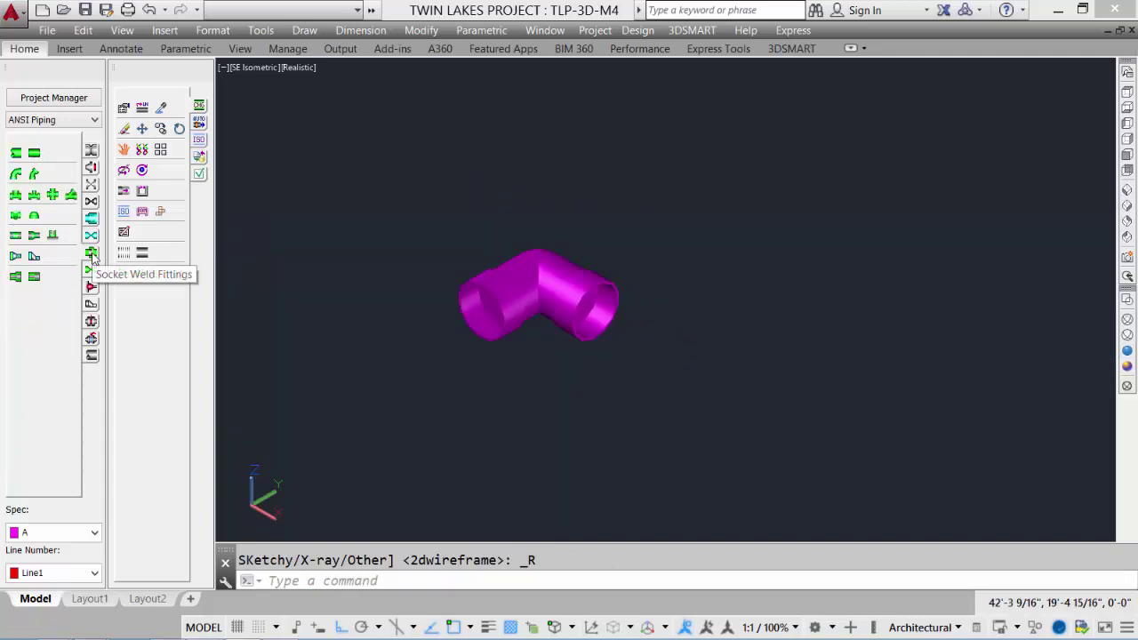
left_click(18, 197)
left_click(769, 354)
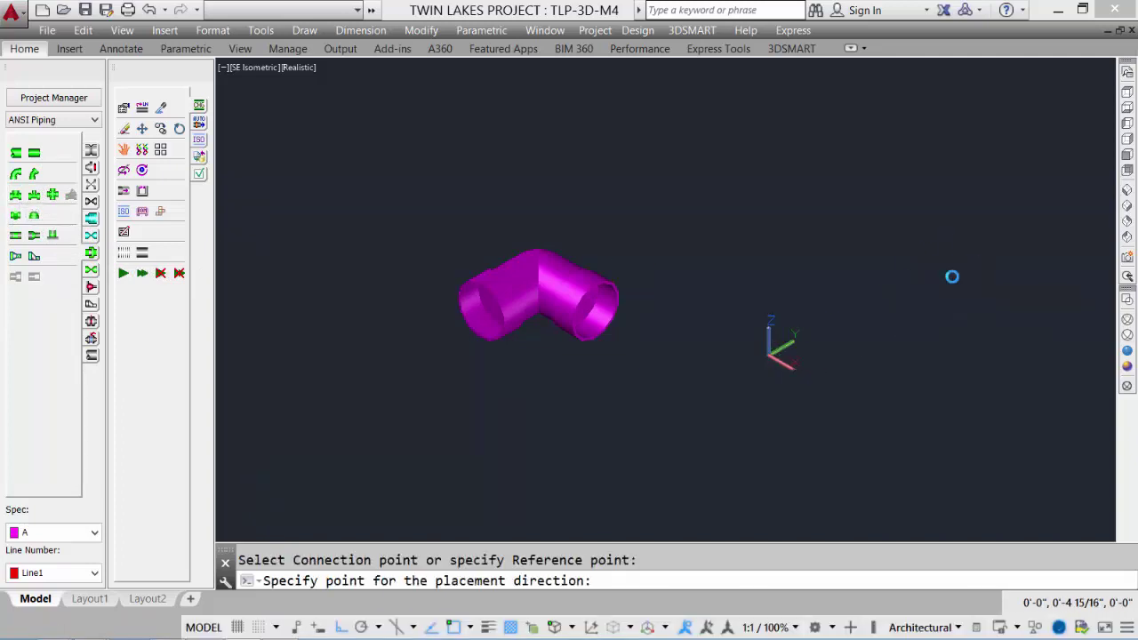
left_click(951, 276)
left_click(684, 300)
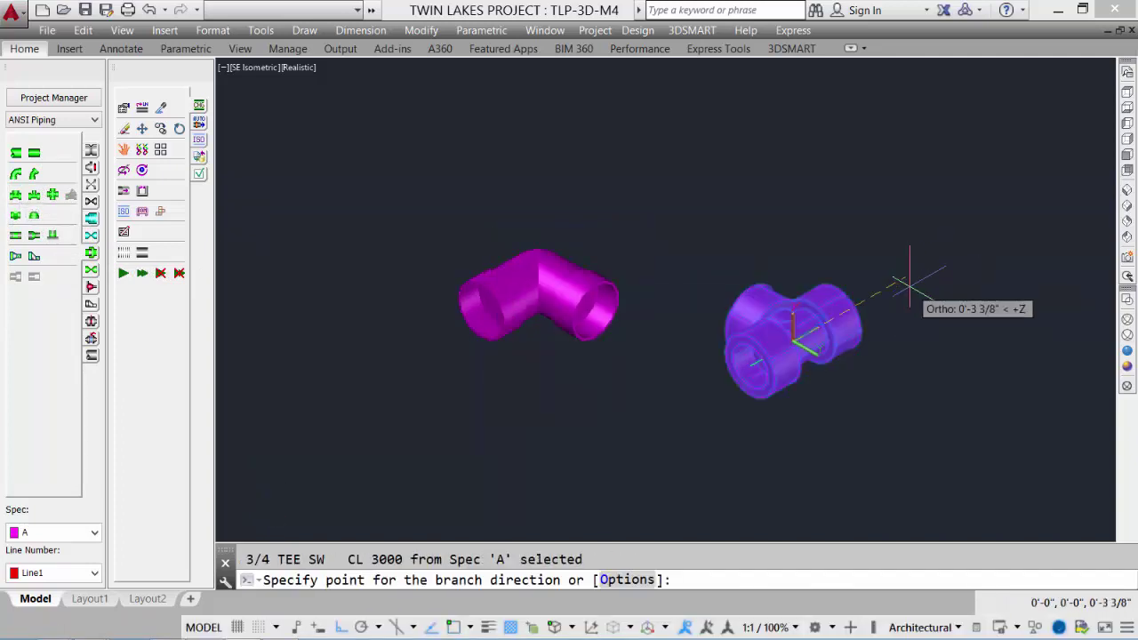
left_click(899, 415)
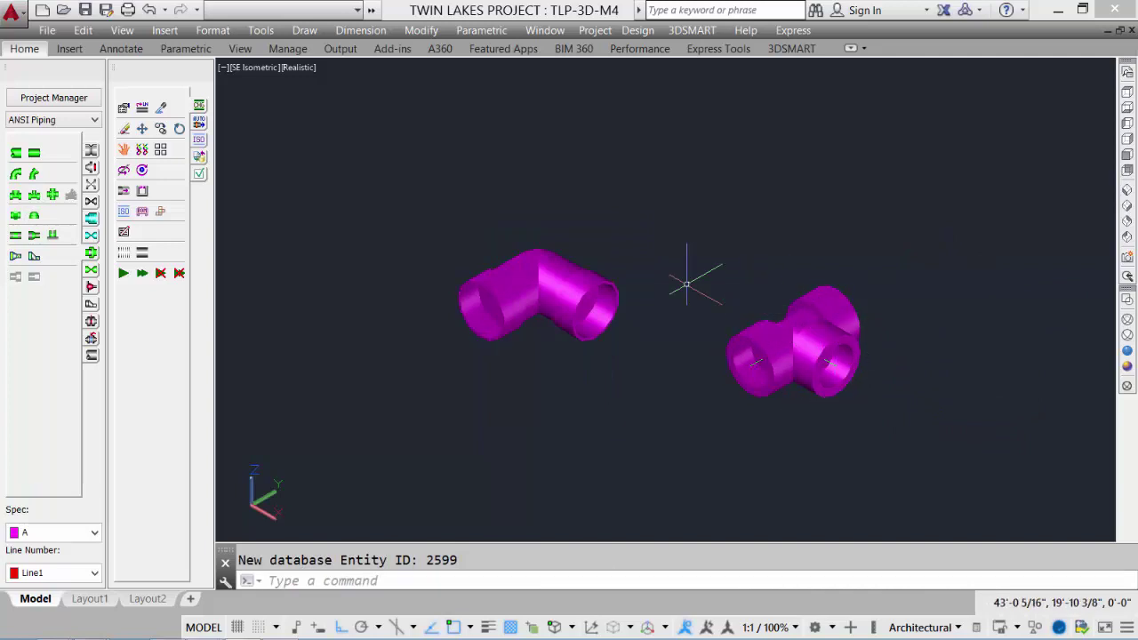
Attach a butt-weld 90° long-radius elbow to the near end of the long pipe, with its branch turned downward
scroll(681, 288, "down", 5)
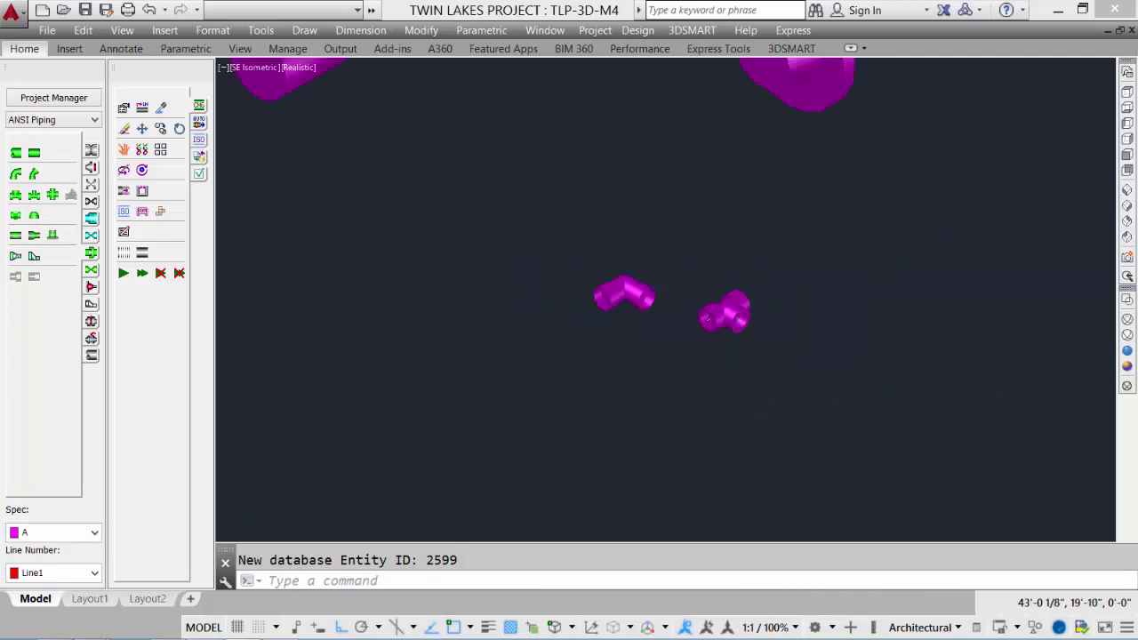
middle_click_drag(600, 241, 700, 317)
scroll(700, 317, "down", 2)
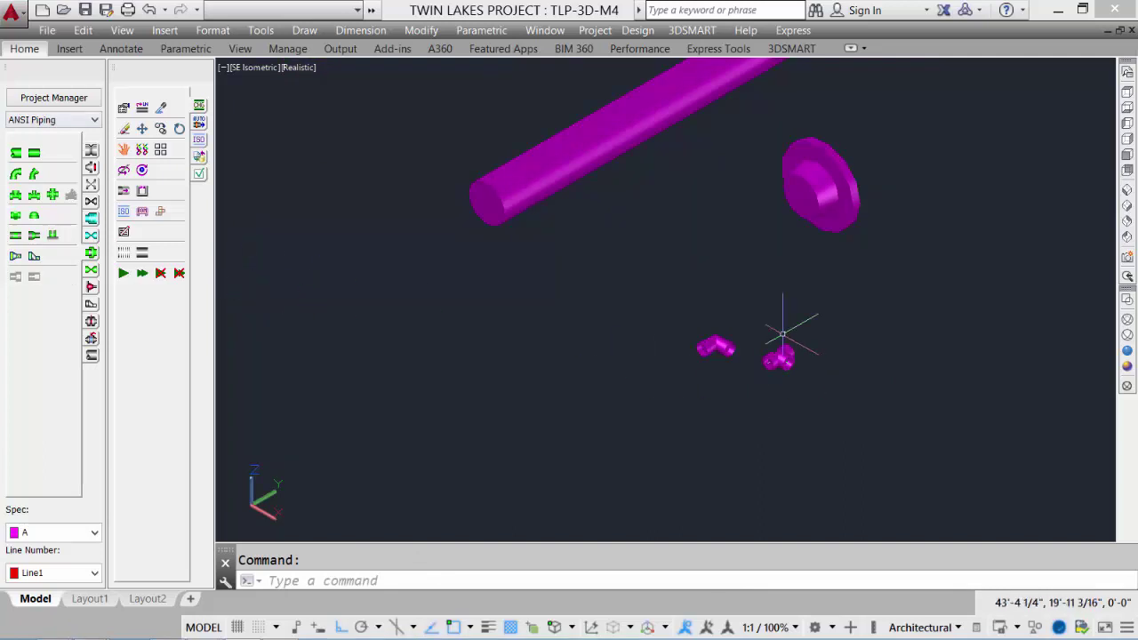
scroll(699, 294, "down", 3)
middle_click_drag(673, 299, 631, 330)
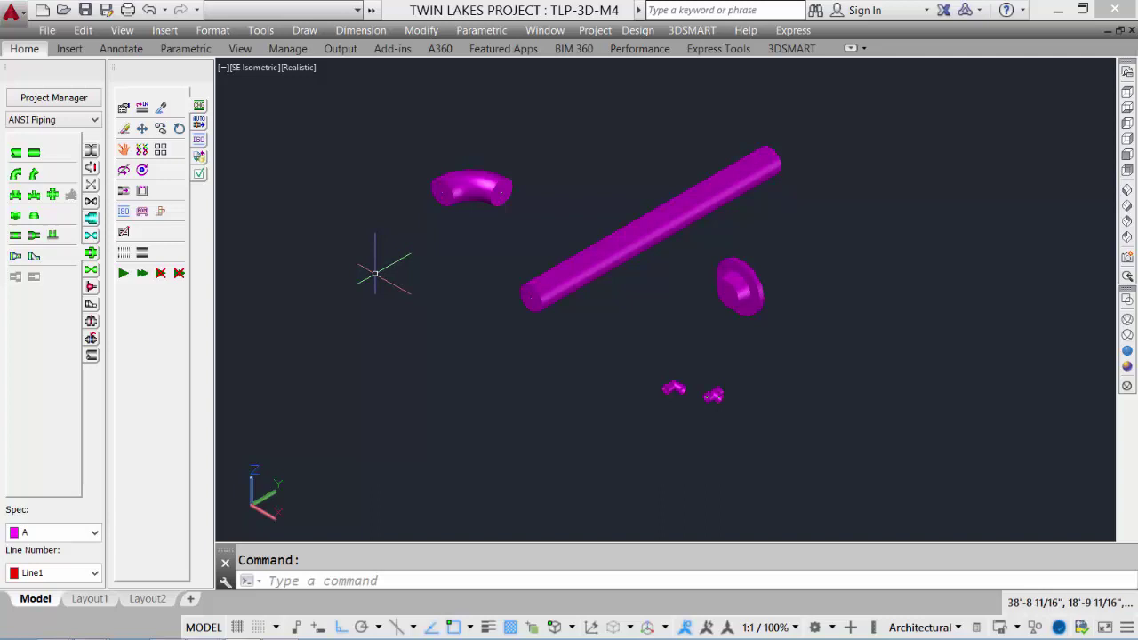
left_click(91, 153)
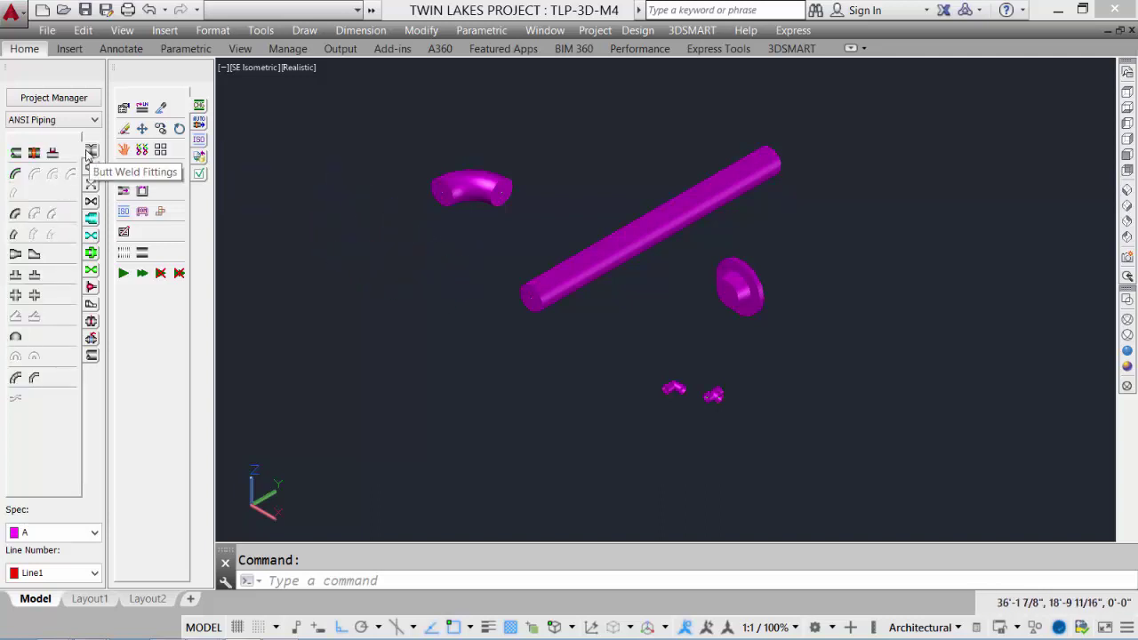
left_click(15, 174)
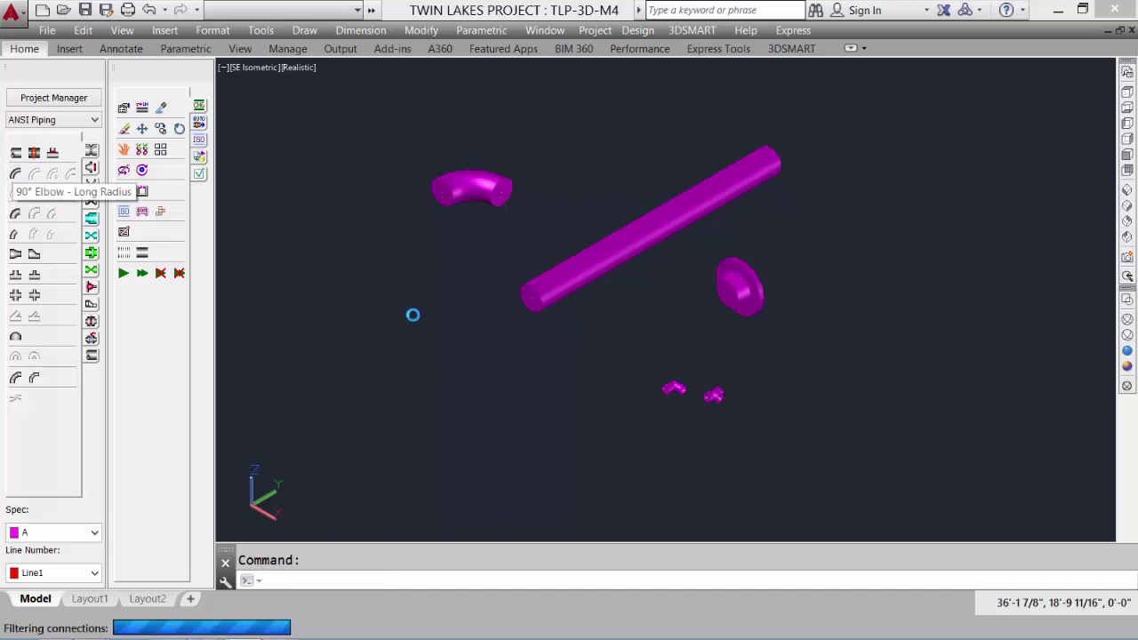
scroll(535, 326, "up", 3)
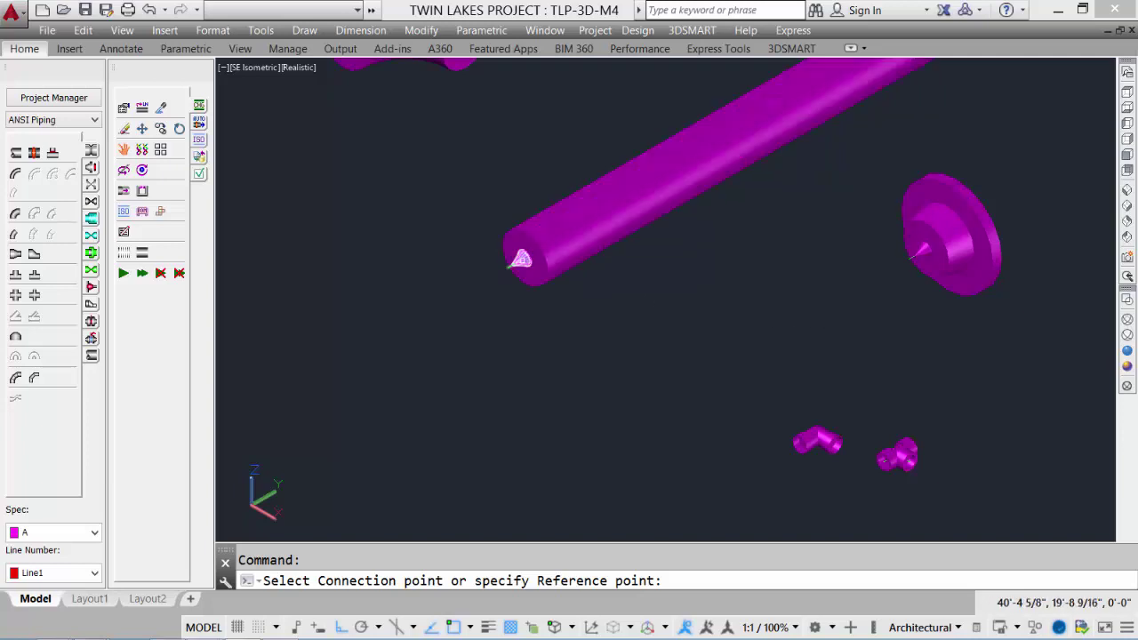
left_click(523, 249)
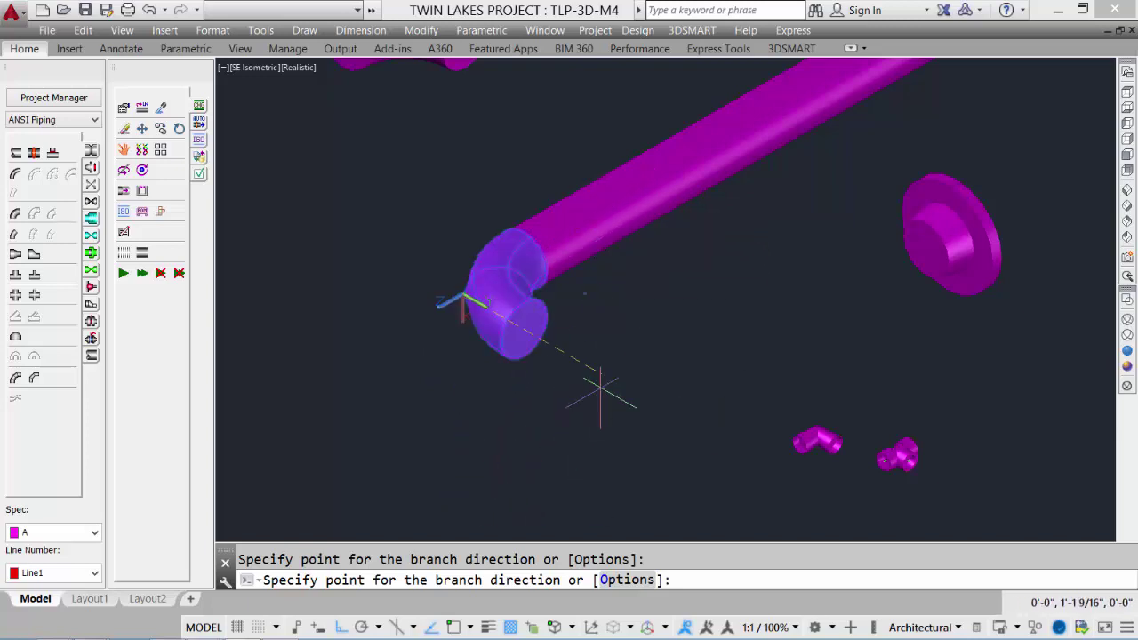
left_click(520, 481)
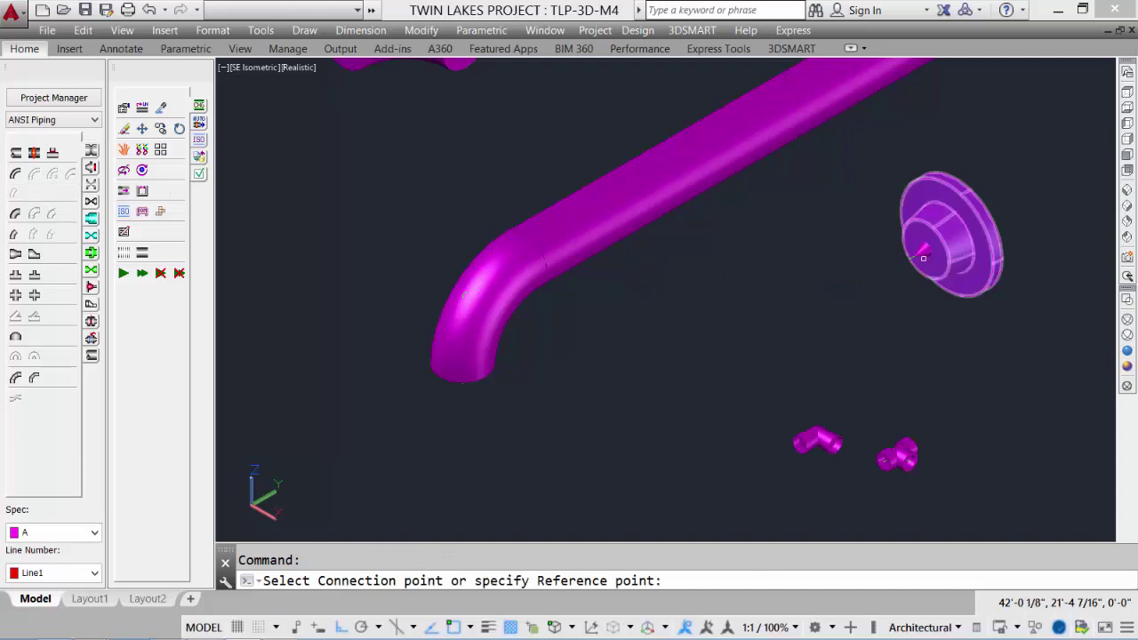
Attach another 90° long-radius elbow to the weld end of the flange, with its branch directed horizontally along X
left_click(923, 241)
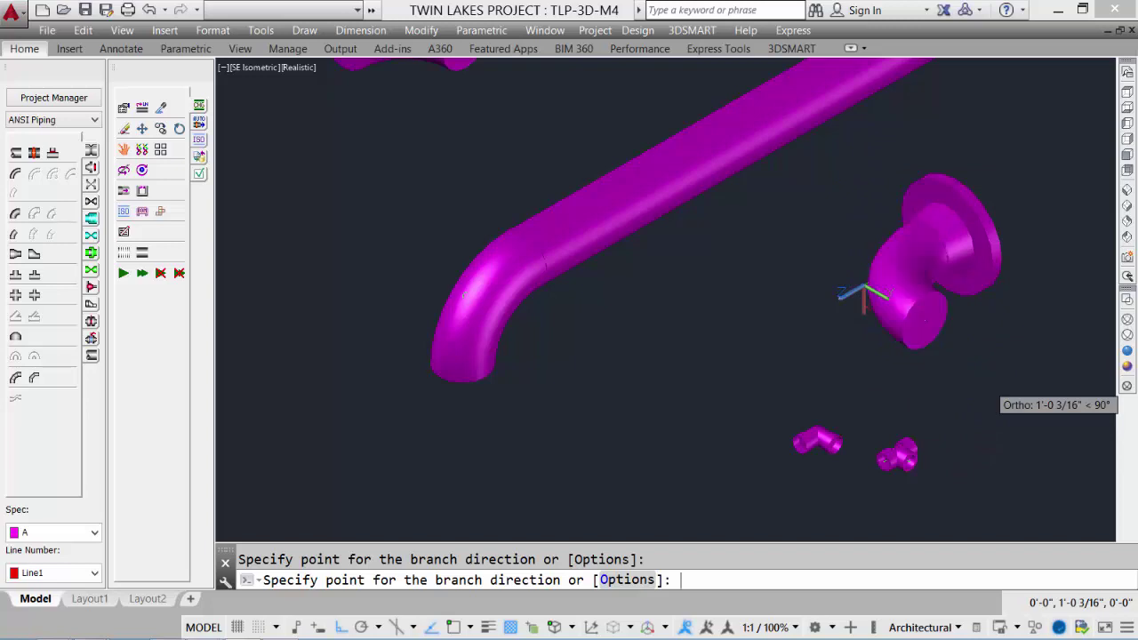
left_click(973, 472)
scroll(970, 311, "up", 3)
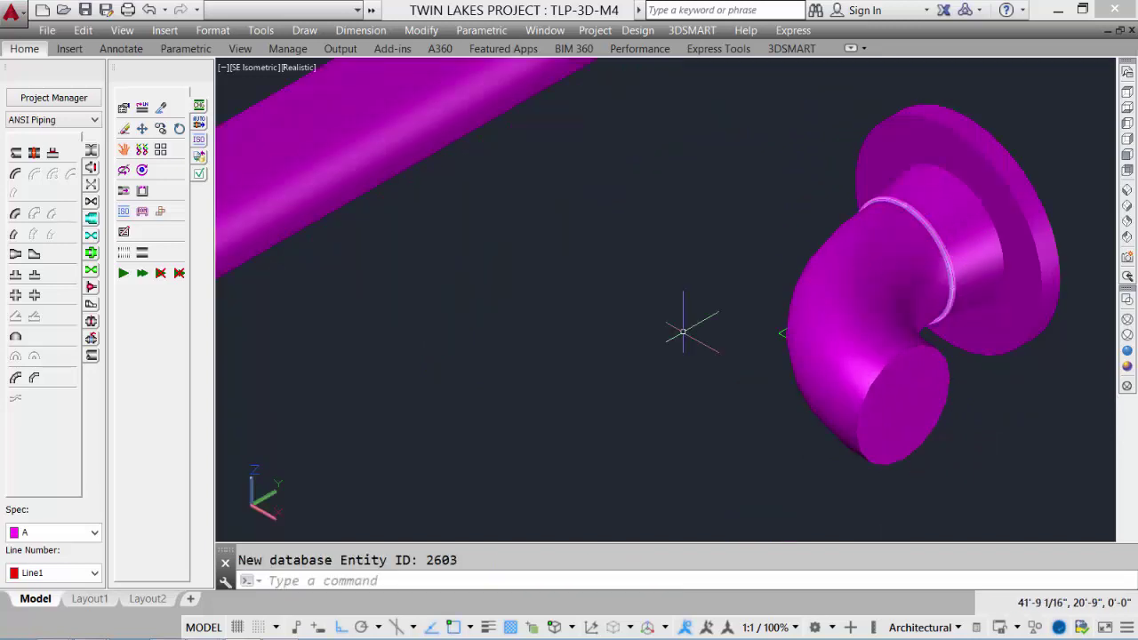
Start a threaded olet on the long pipe, switching between its ends, and set the insertion point 13" from the far end
scroll(579, 373, "down", 5)
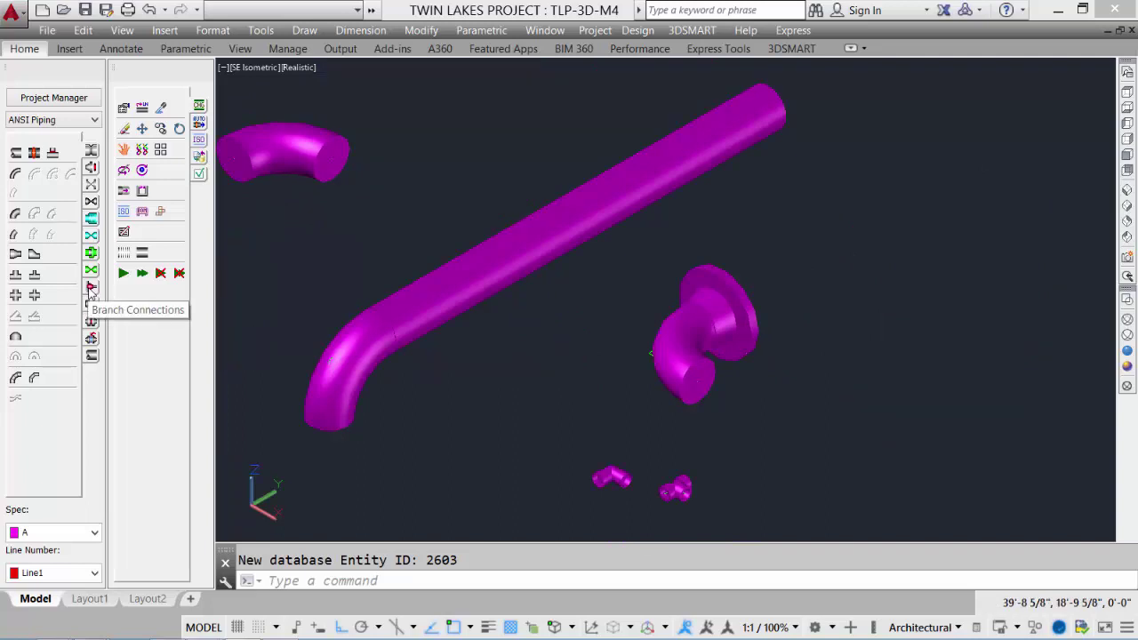
left_click(89, 289)
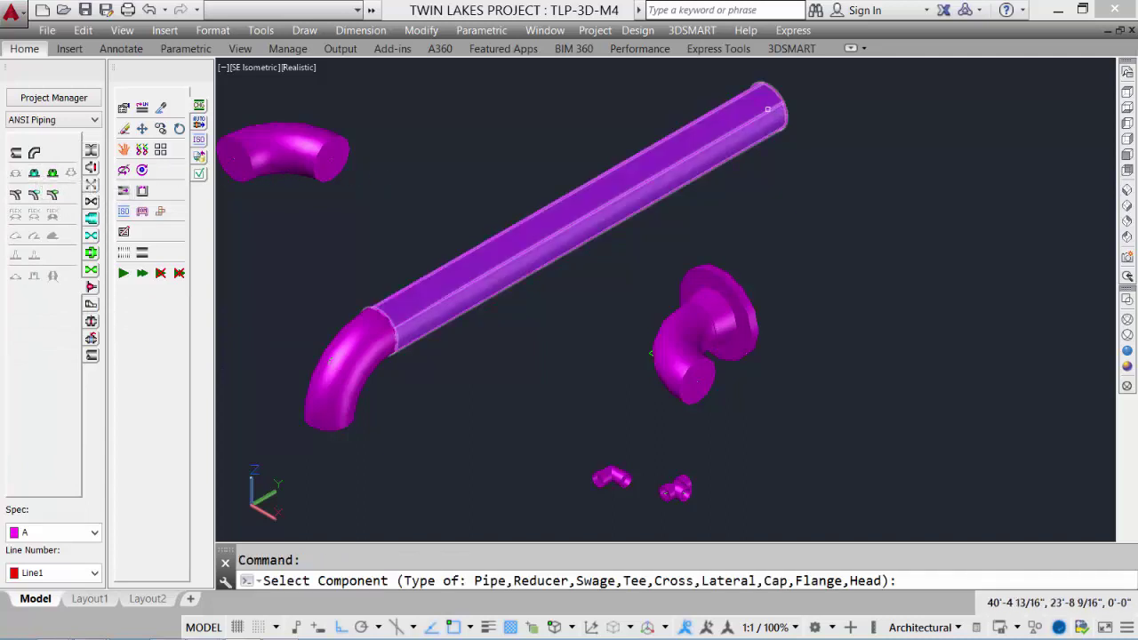
left_click(768, 109)
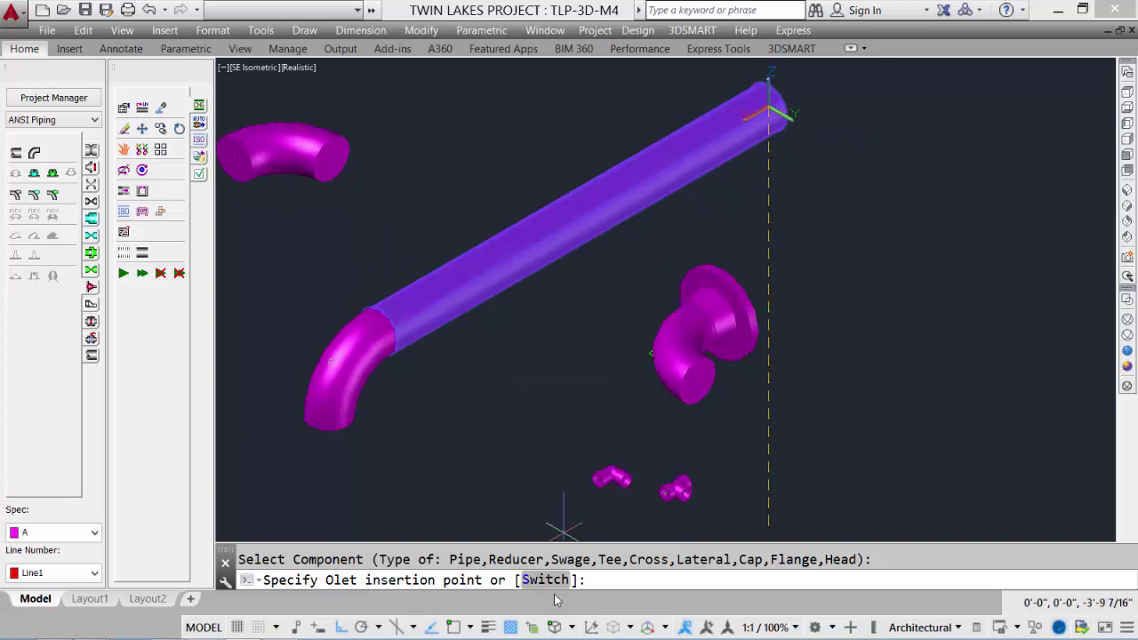
type("s")
key("Return")
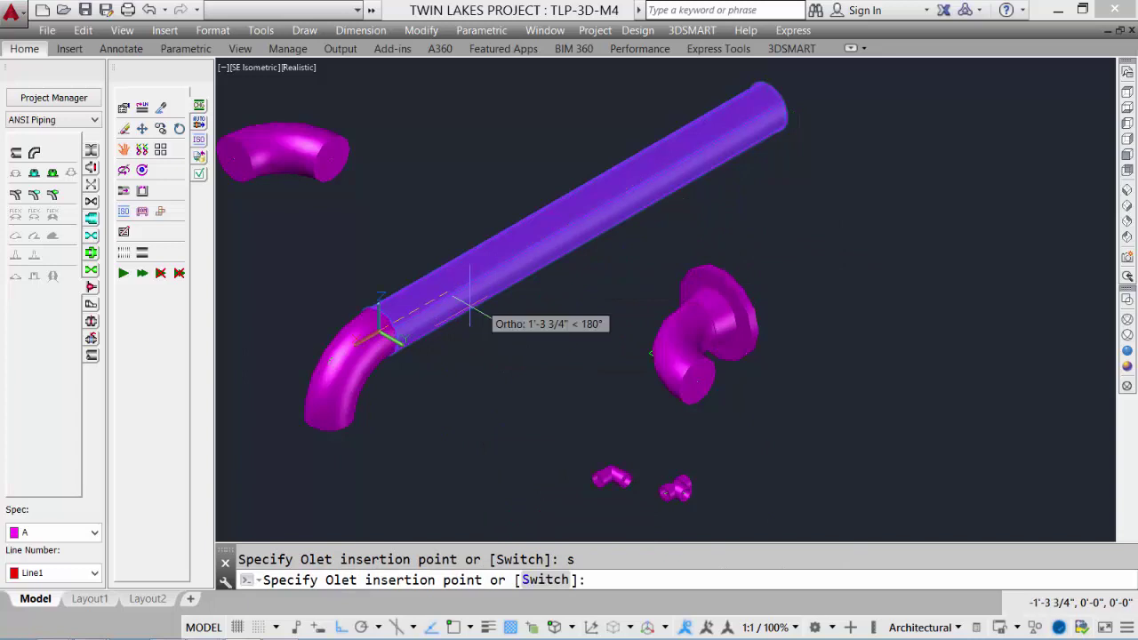
type("s")
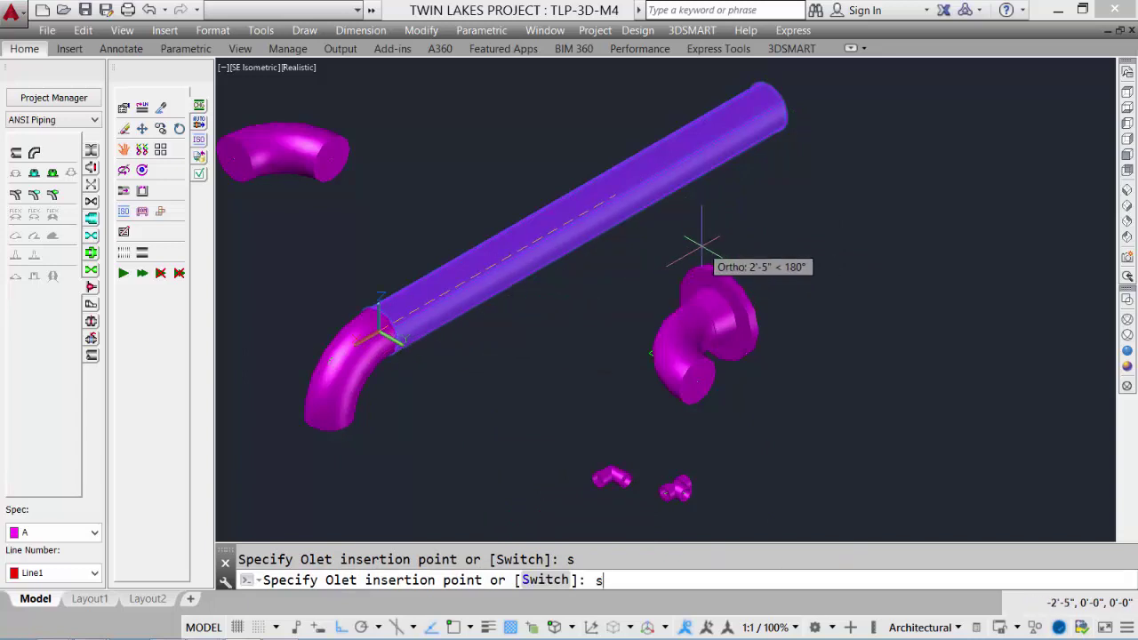
key("Return")
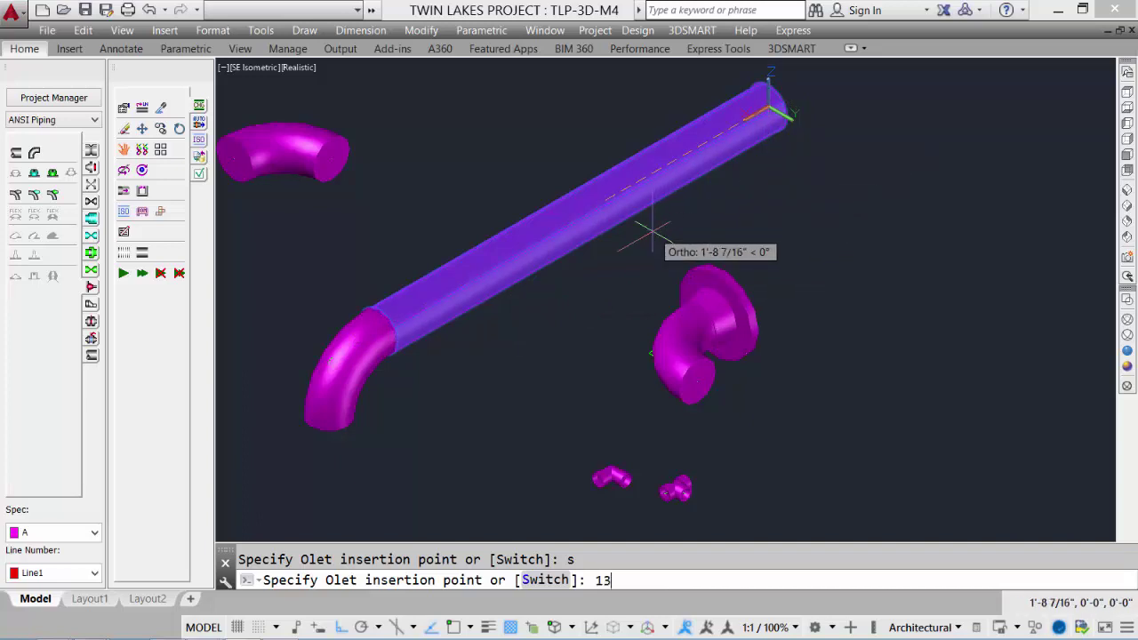
key("Return")
Choose the 4 x 1 CL 3000 size for the threaded olet and place it with its branch pointing up
left_click(820, 157)
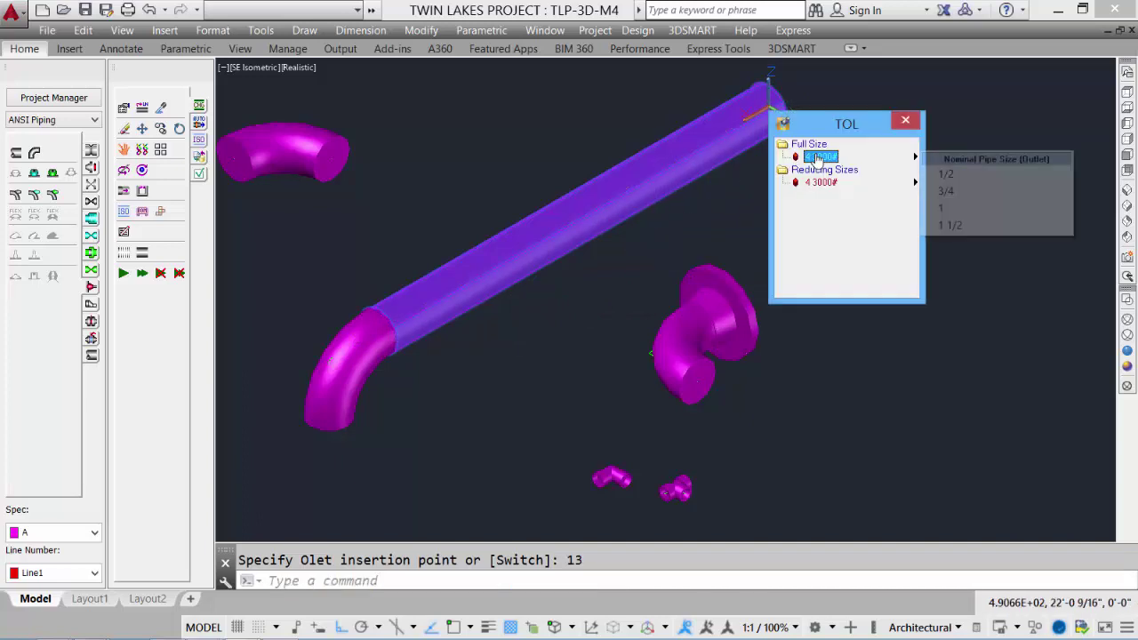
left_click(987, 207)
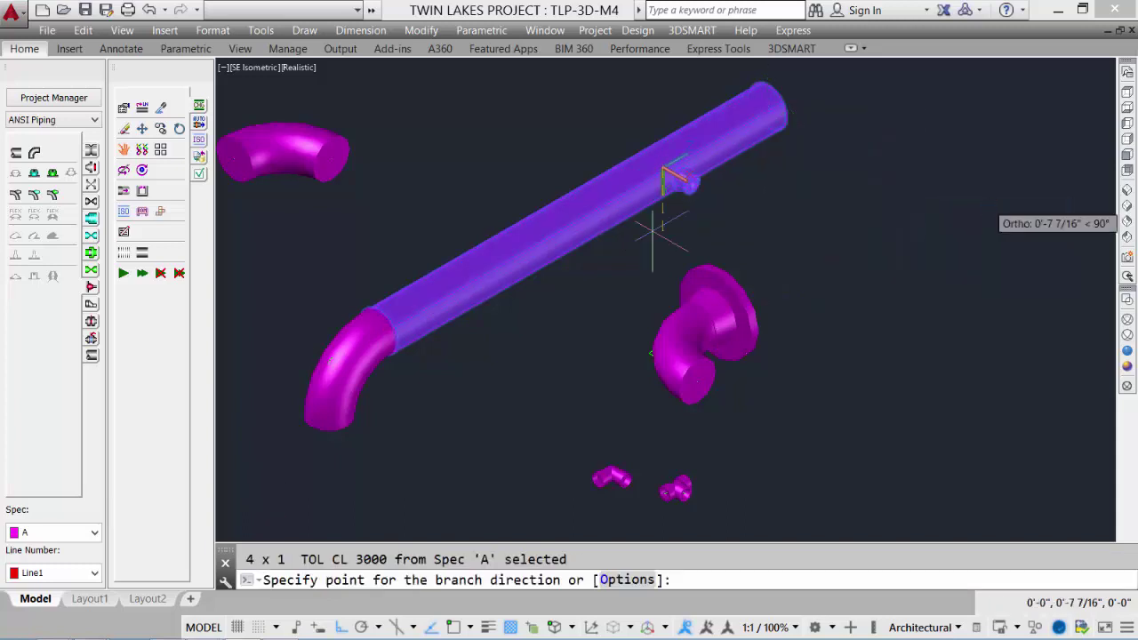
left_click(604, 107)
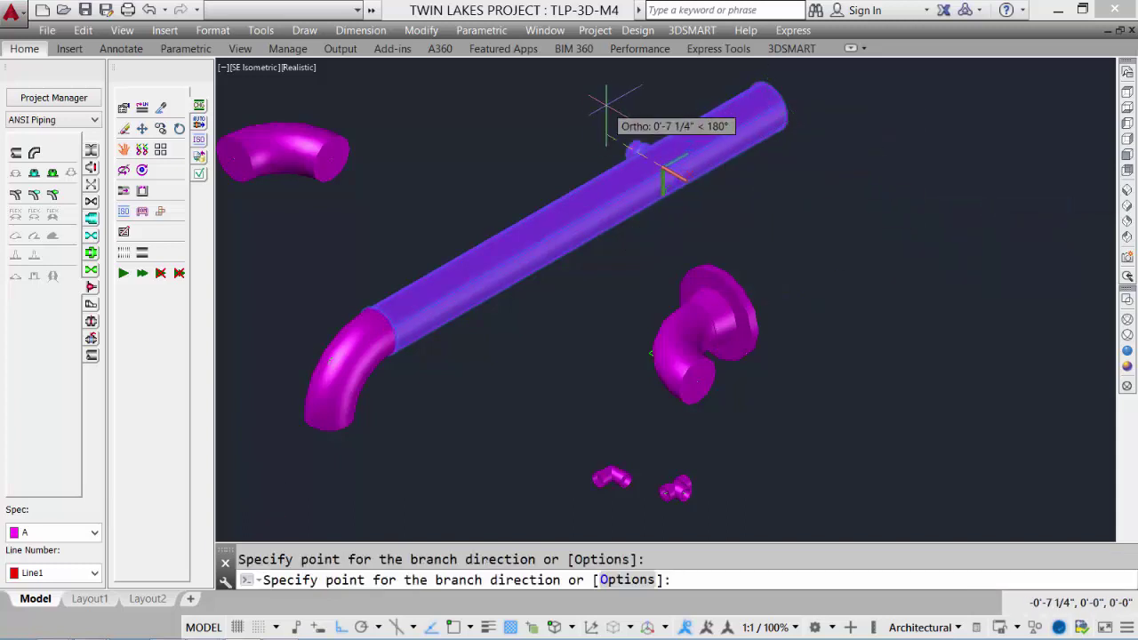
left_click(648, 112)
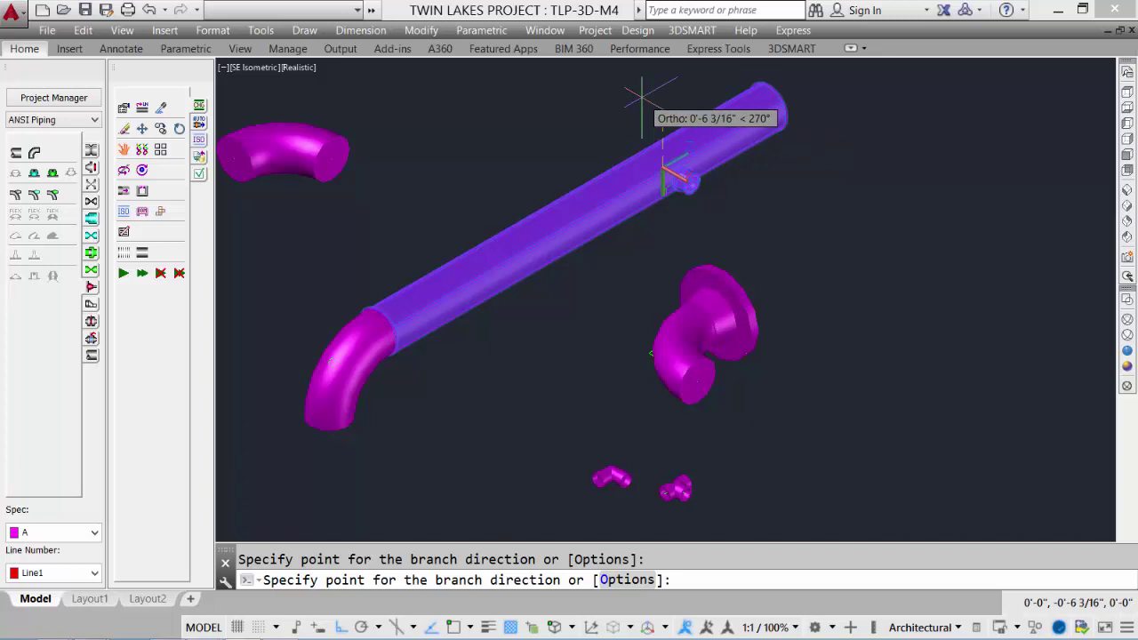
left_click(641, 98)
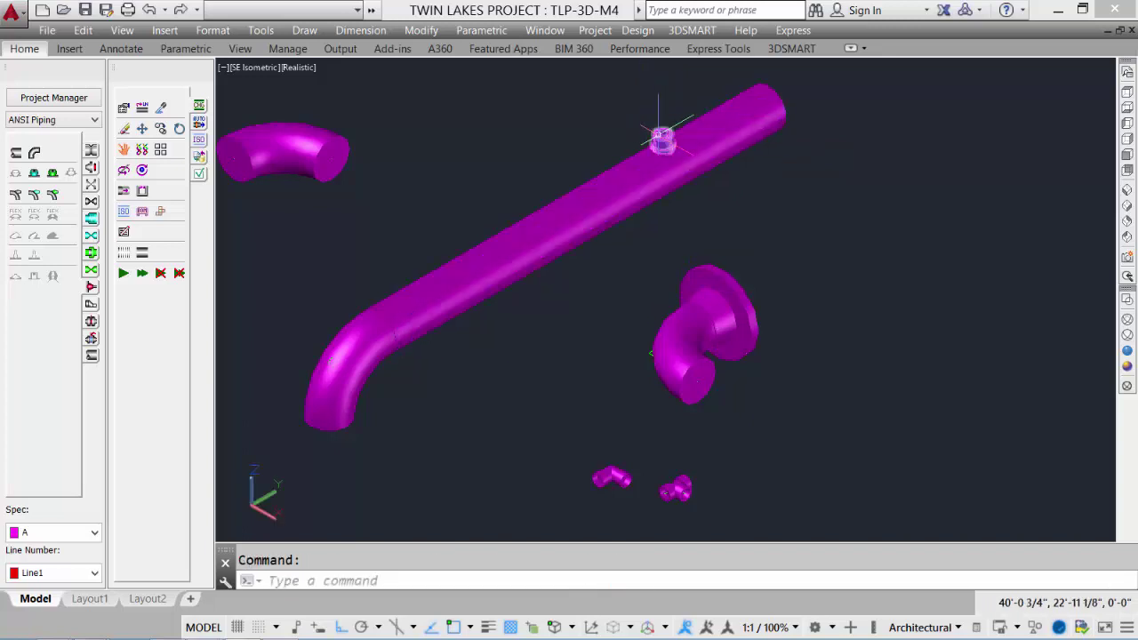
scroll(655, 134, "up", 3)
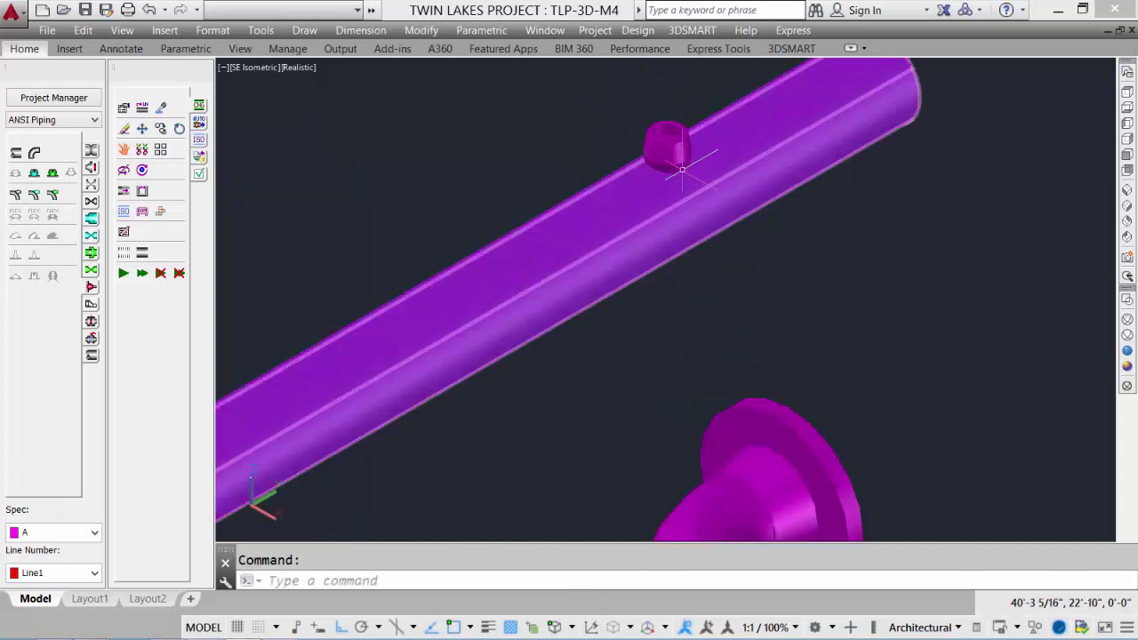
left_click(683, 145)
left_click(907, 79)
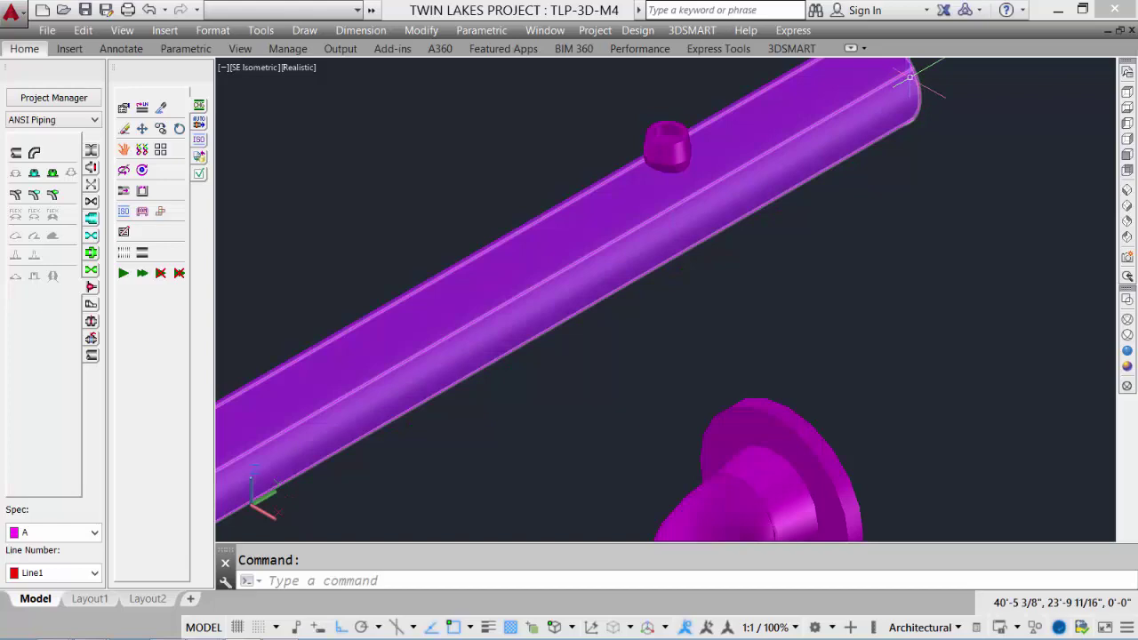
scroll(910, 78, "down", 2)
scroll(491, 140, "down", 3)
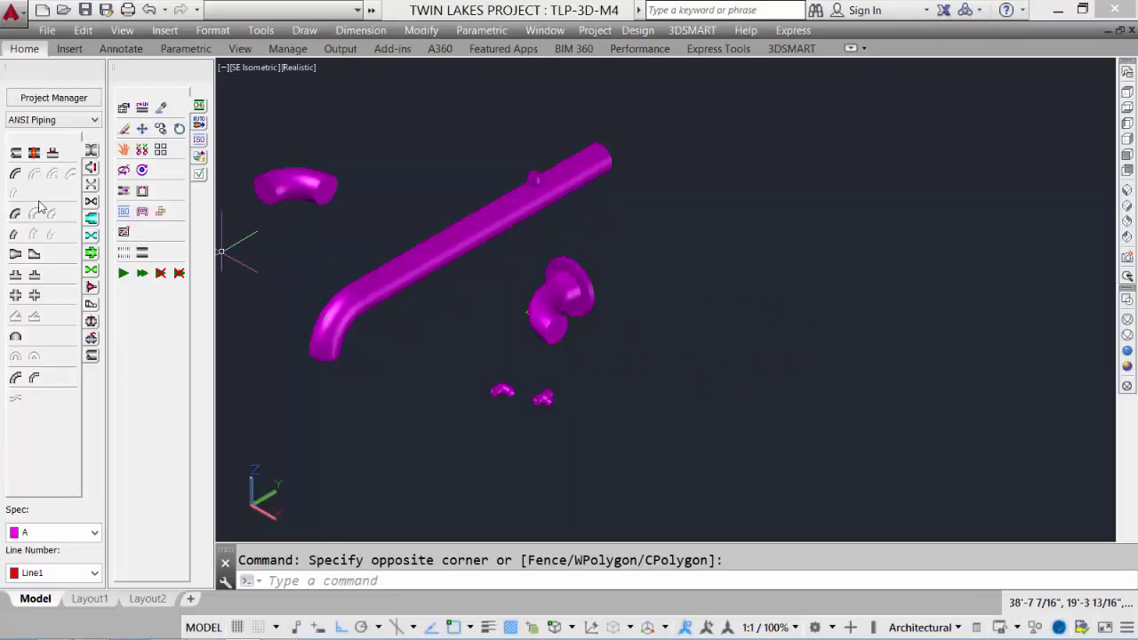
Display the model in 2D wireframe and draw a 4-inch SCH 40 seamless pipe along Y in the open space beyond the flange
left_click(1126, 300)
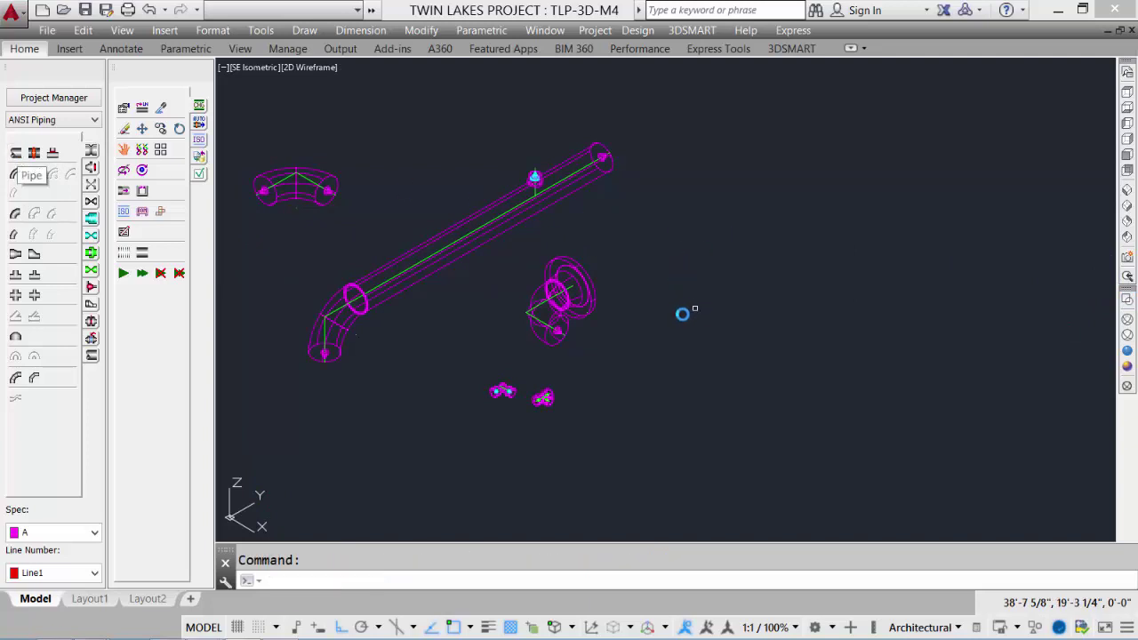
left_click(653, 311)
left_click(809, 223)
left_click(859, 267)
left_click(1006, 320)
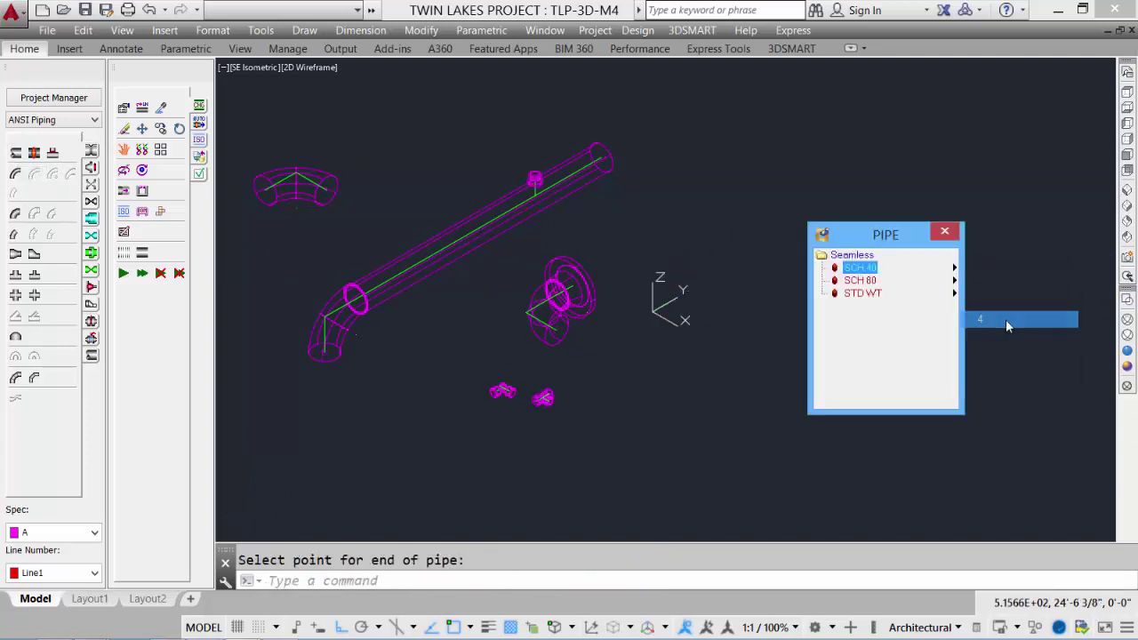
Attach a 90° long-radius elbow to the far end of the new pipe, with its branch turned downward
left_click(15, 172)
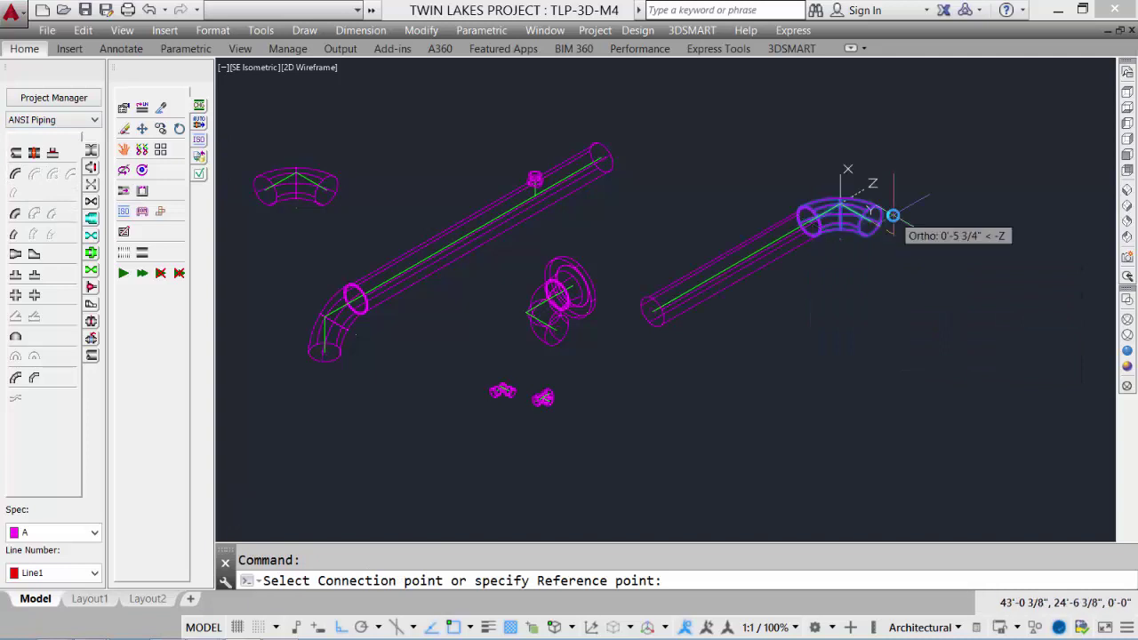
left_click(893, 216)
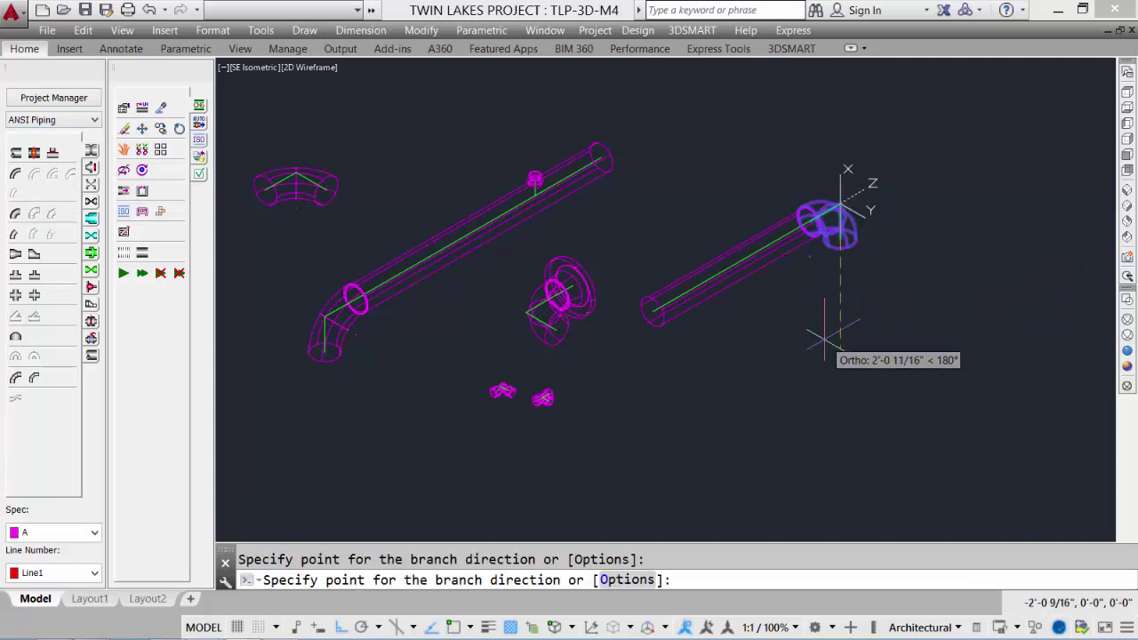
left_click(839, 206)
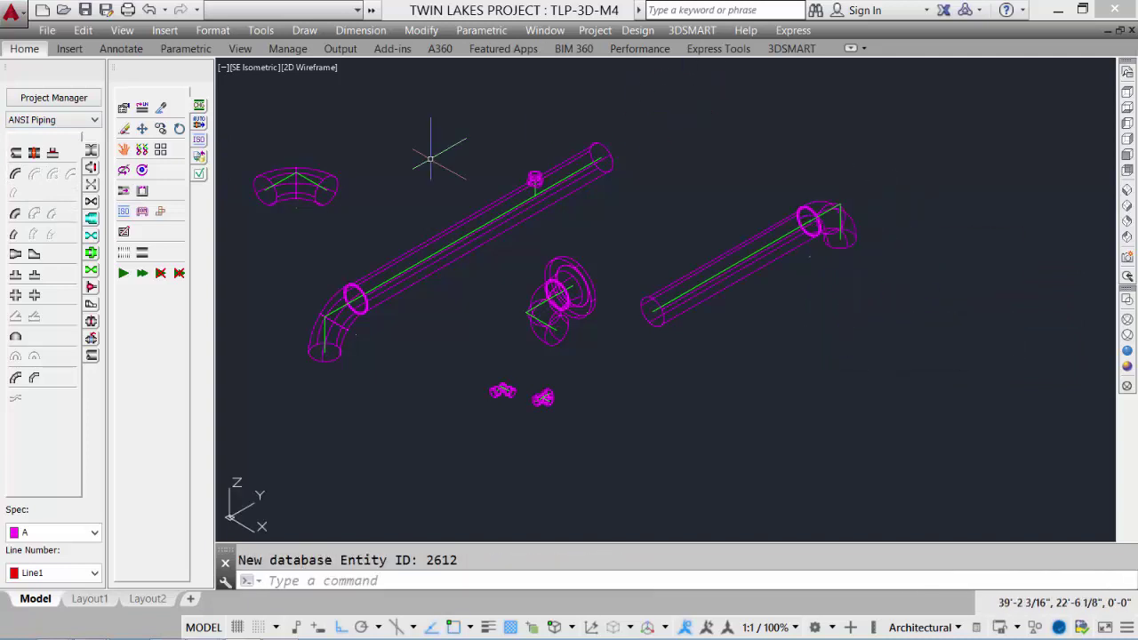
Draw a vertical pipe straight down from the open lower end of the new elbow
left_click(20, 156)
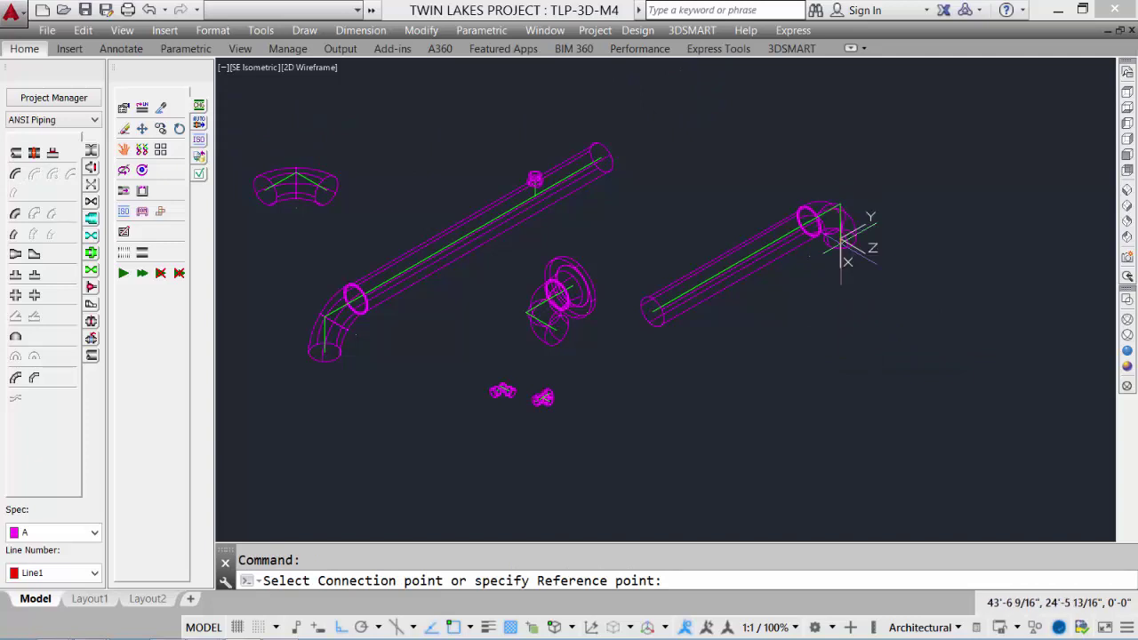
left_click(839, 238)
left_click(843, 442)
key("Return")
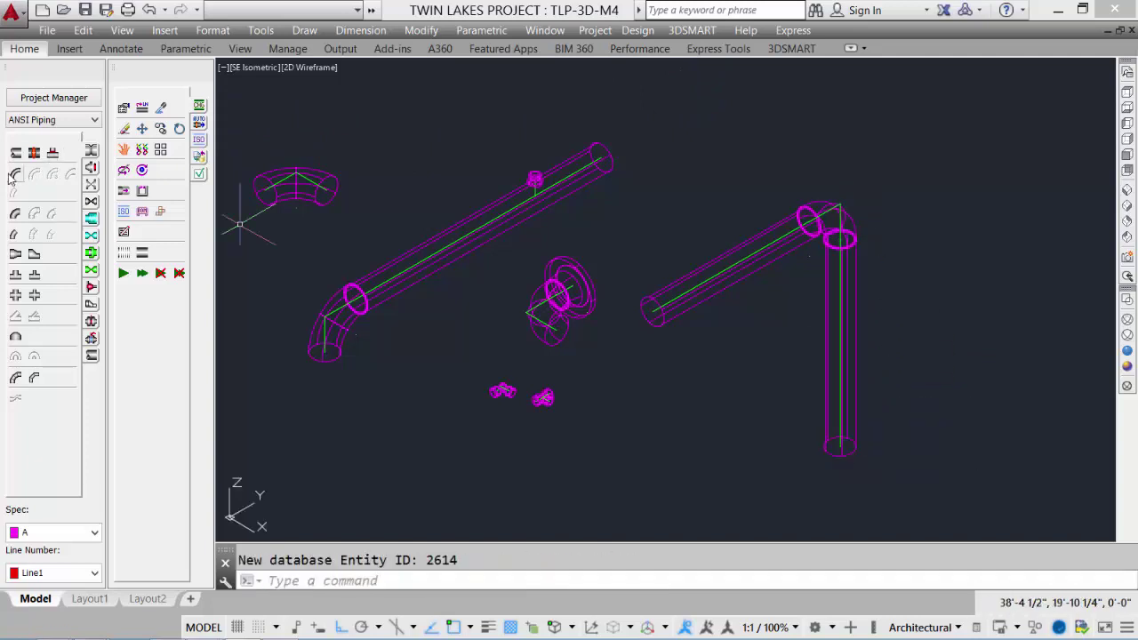
Attach a 90° long-radius elbow to the lower end of the vertical pipe, with its branch pointing along X
left_click(15, 173)
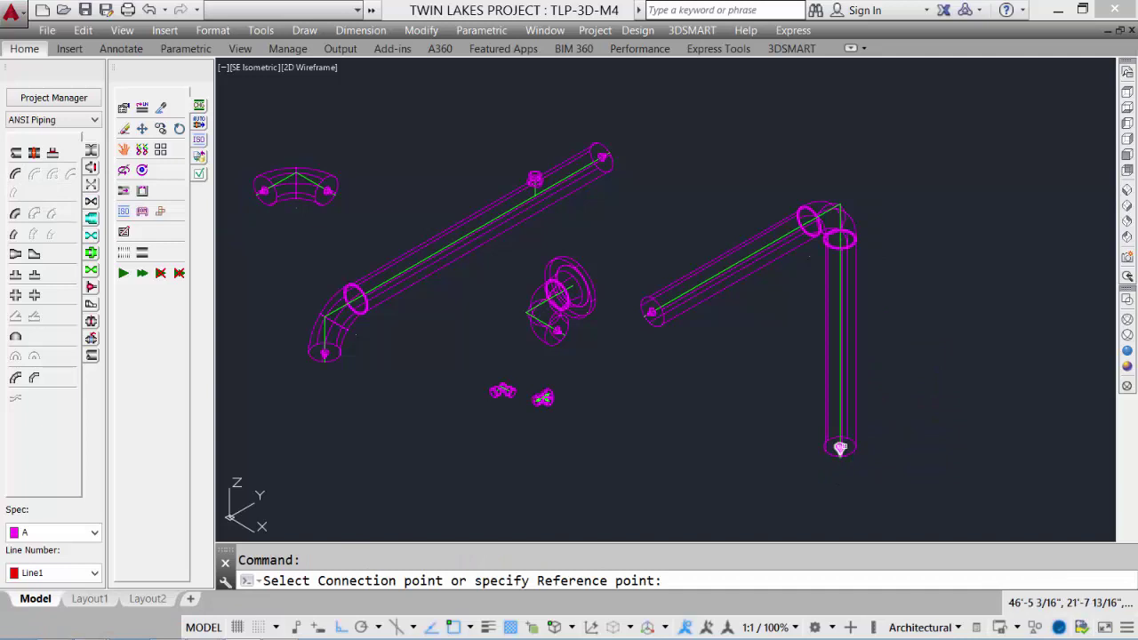
left_click(840, 445)
left_click(933, 503)
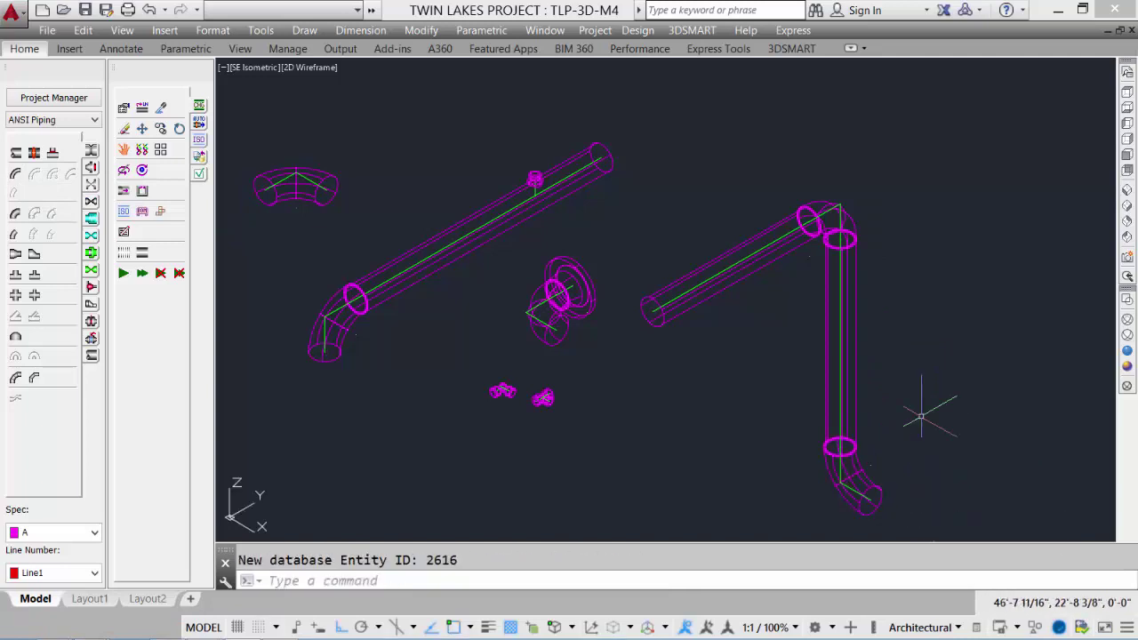
Turn on AutoRoute and draw a pipe along Y in the open space beyond the vertical pipe
middle_click_drag(920, 386, 735, 208)
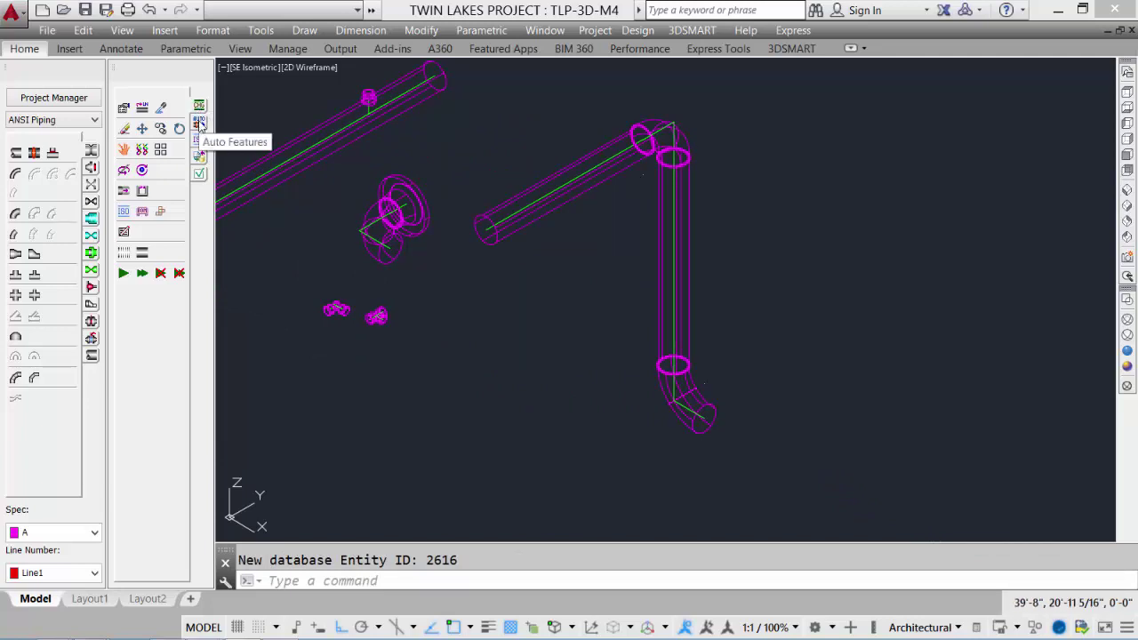
left_click_drag(200, 125, 141, 107)
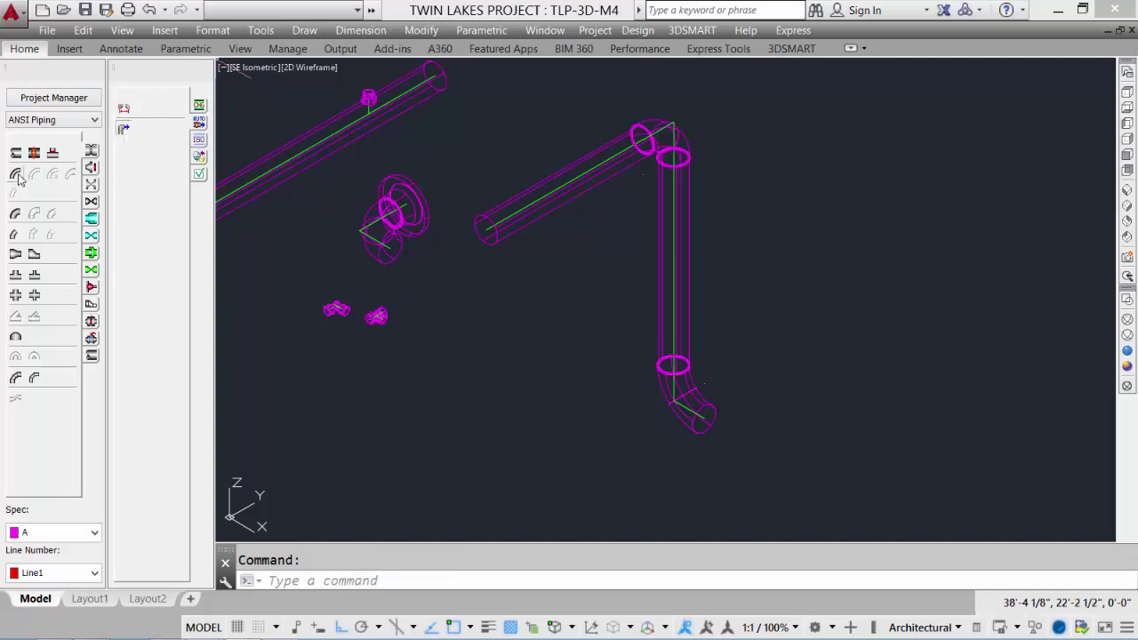
left_click(756, 243)
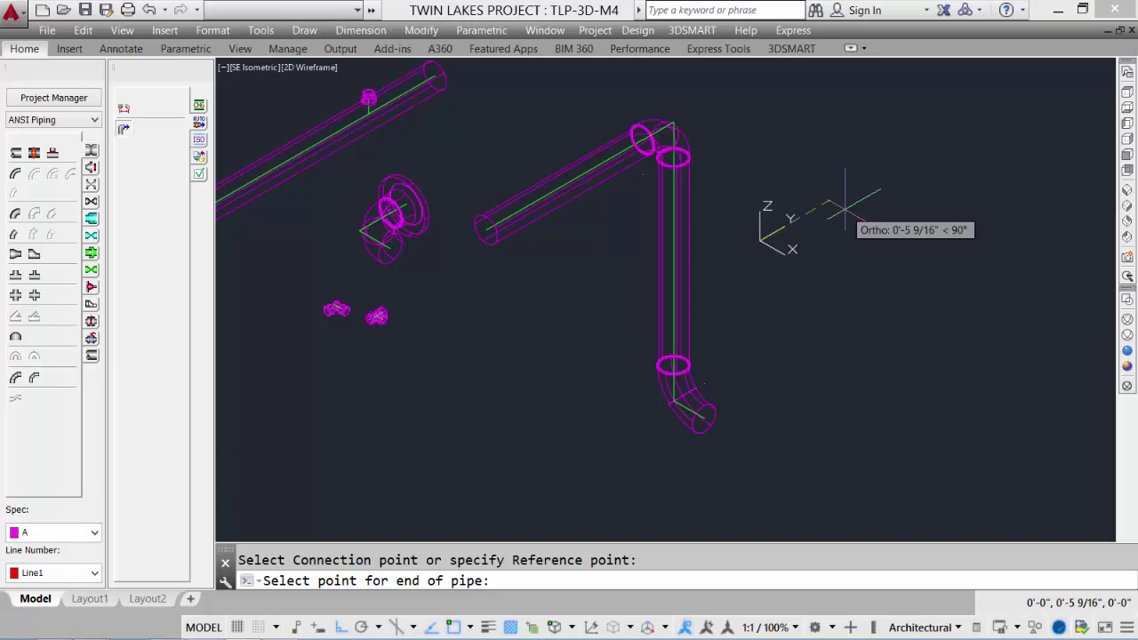
left_click(926, 176)
left_click(996, 223)
left_click(1059, 273)
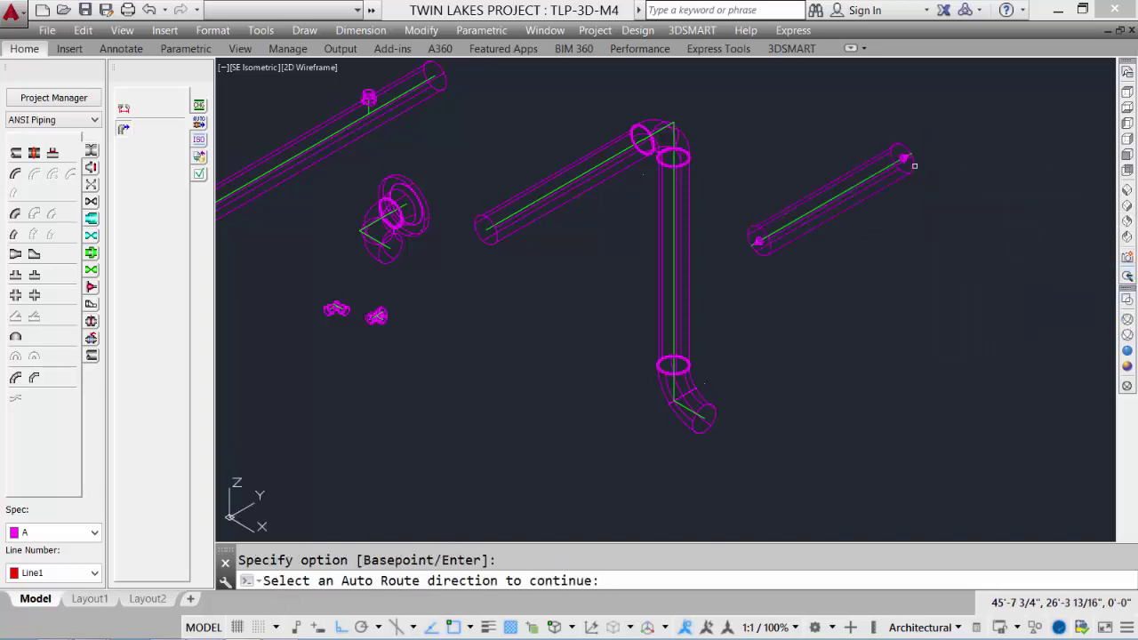
Continue the new run with a 90° long-radius elbow turned down, a vertical pipe and a lower elbow pointing along X
key("Return")
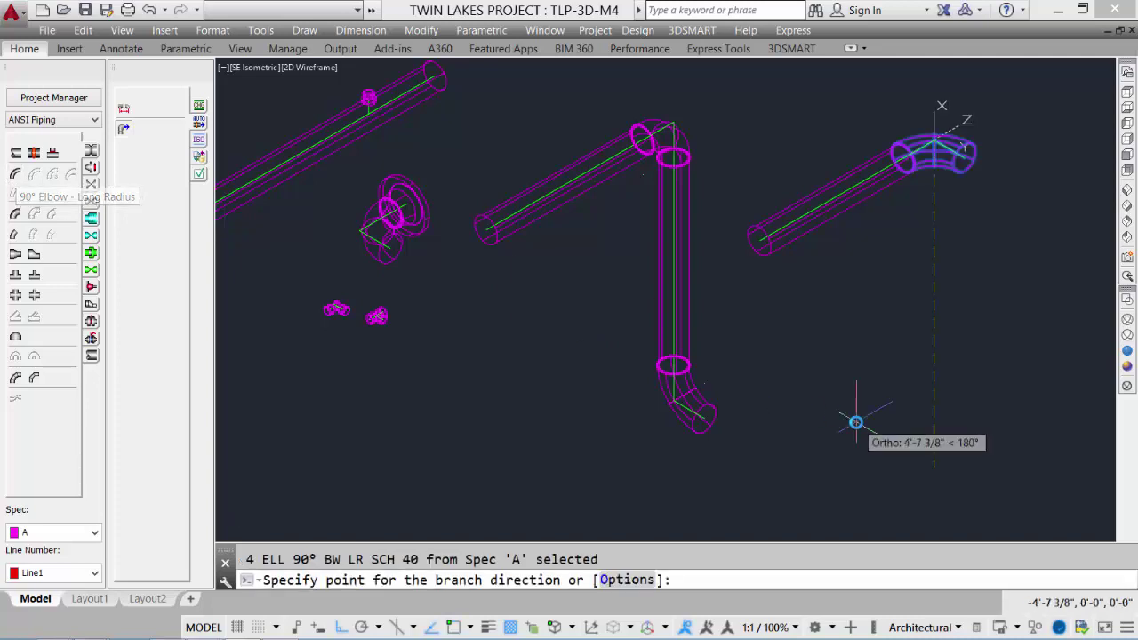
left_click(917, 366)
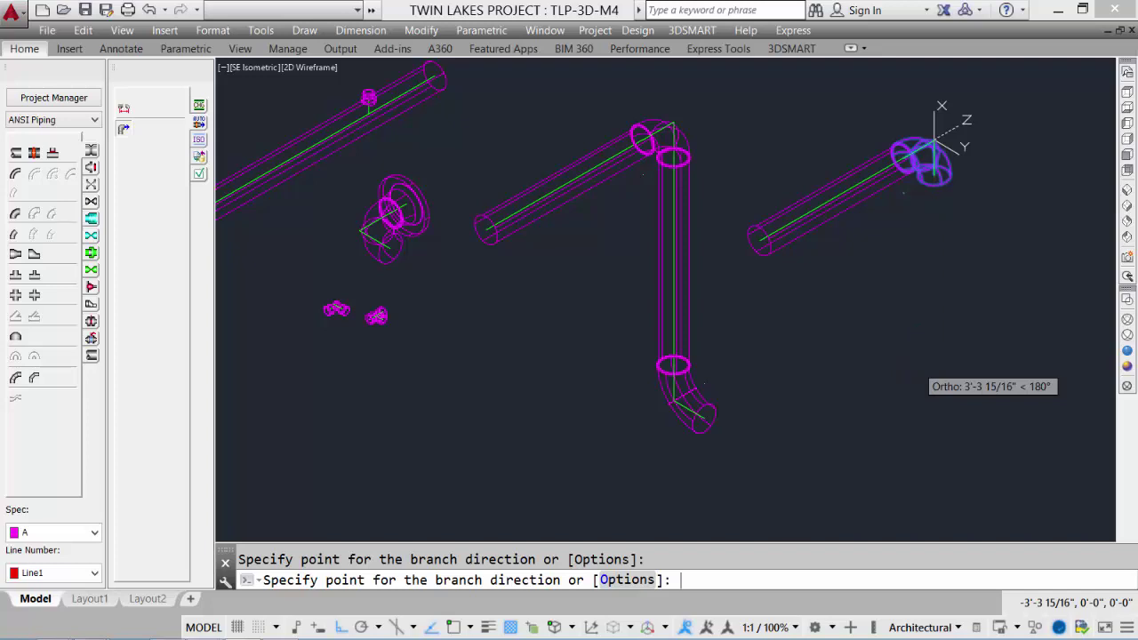
left_click(917, 367)
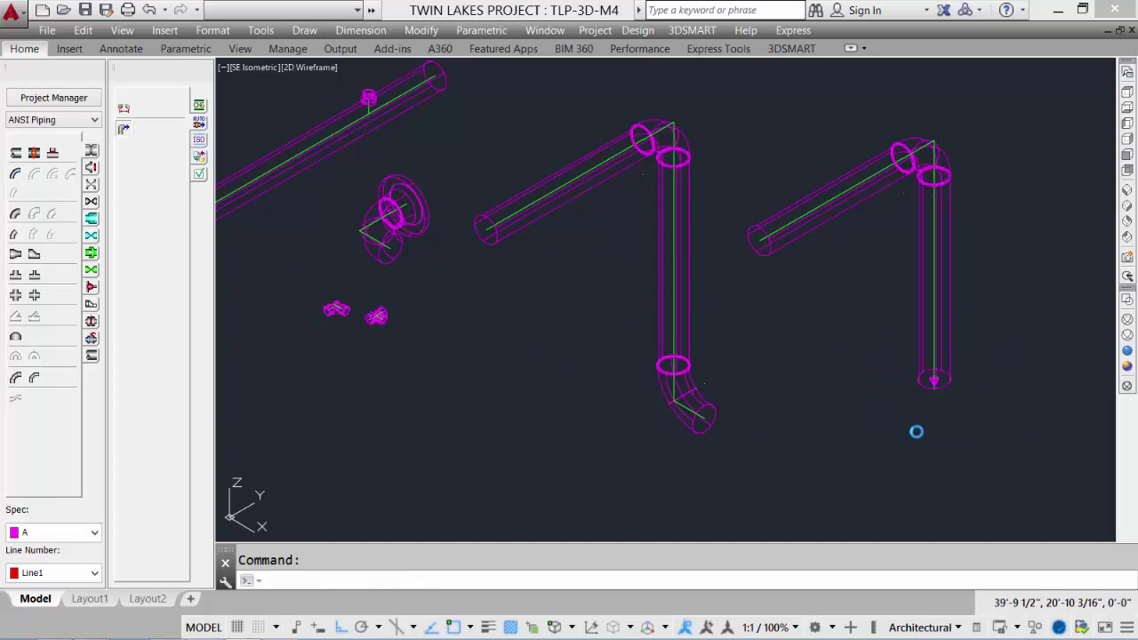
Add a raised-face welding neck flange and a gasket to the open end of the new run's lower elbow
left_click(90, 169)
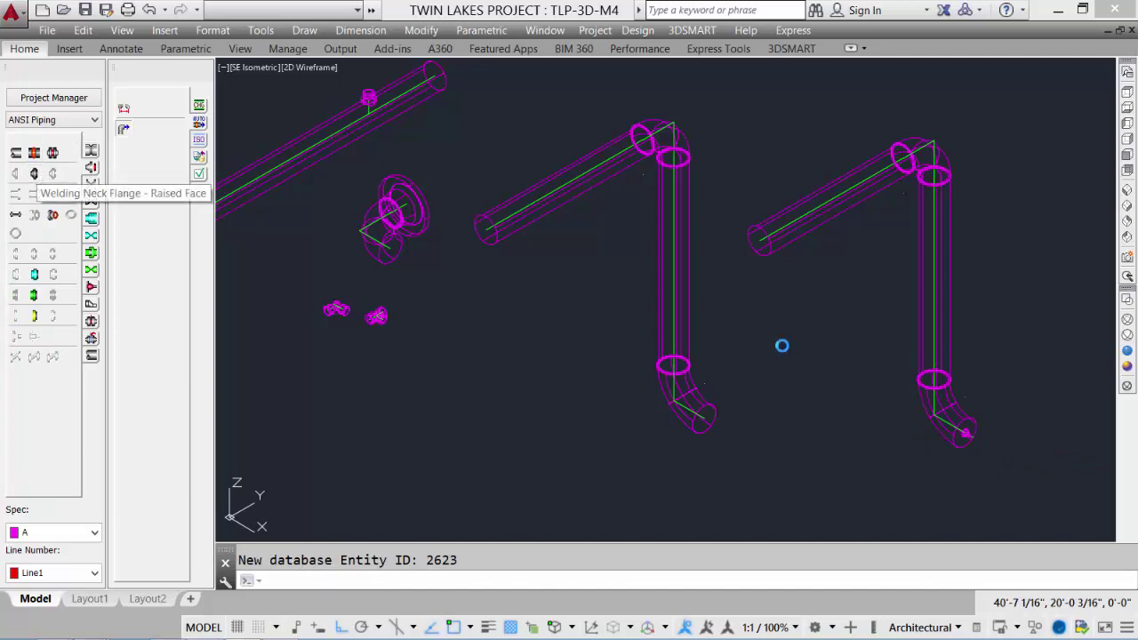
left_click(967, 433)
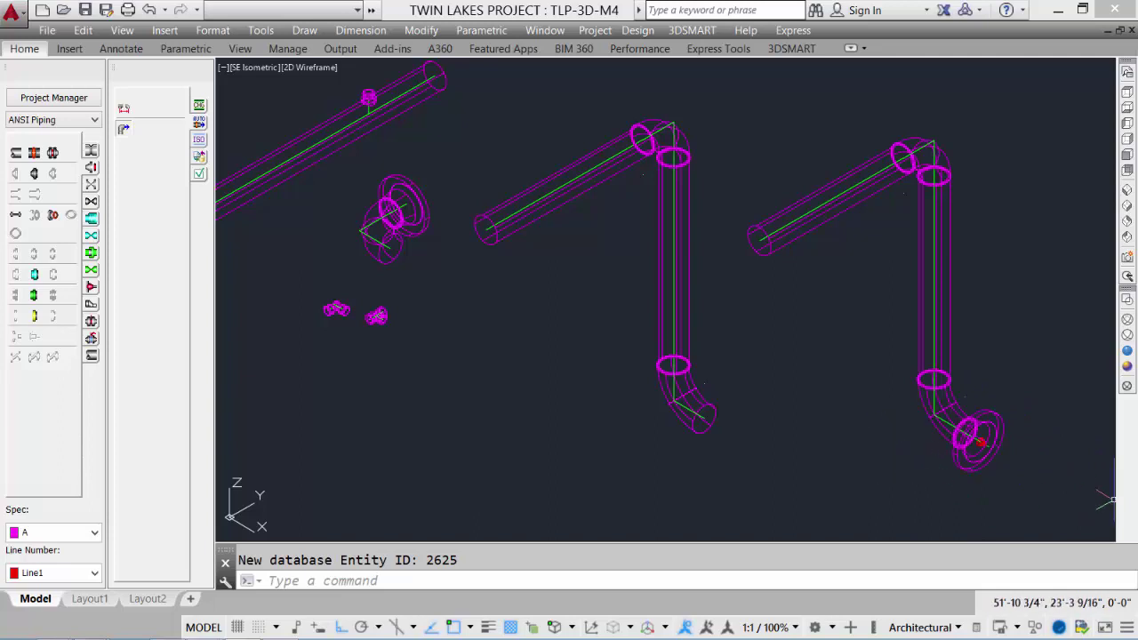
left_click(54, 216)
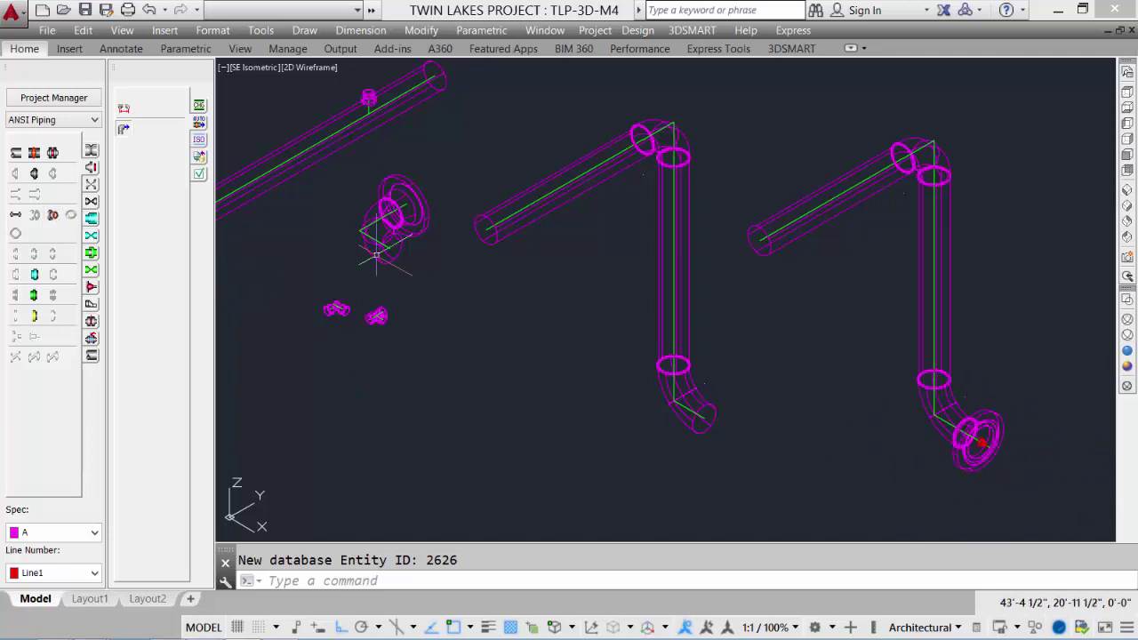
Attach a 4-inch RF 150# gate valve to the gasketed flange, rotated so its handwheel points up
left_click(91, 185)
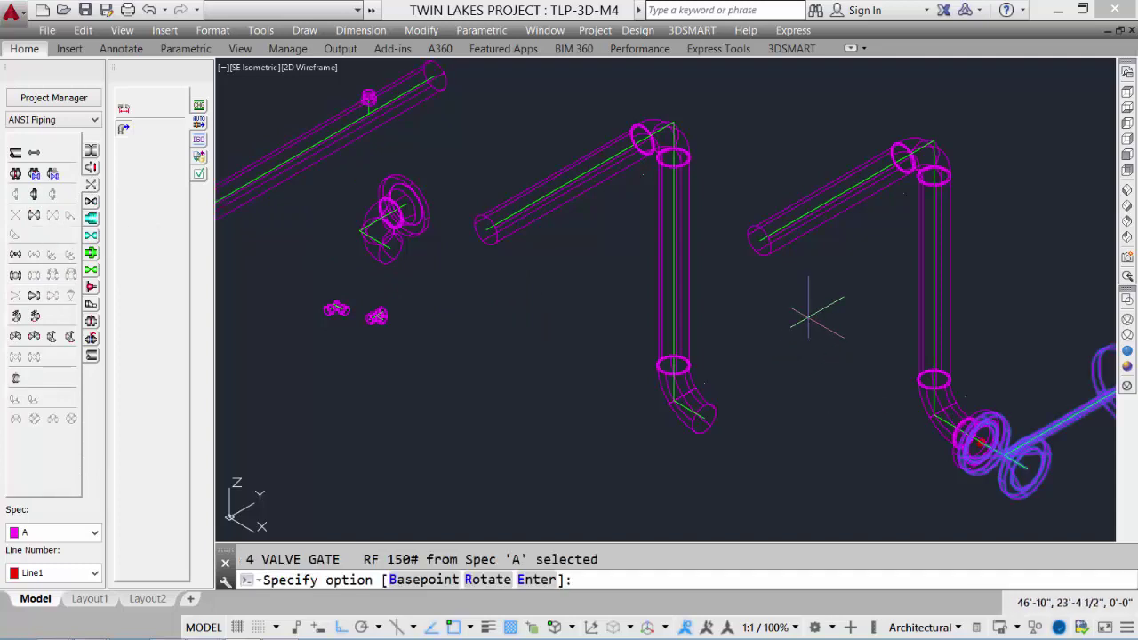
type("r")
key("Return")
key("Return")
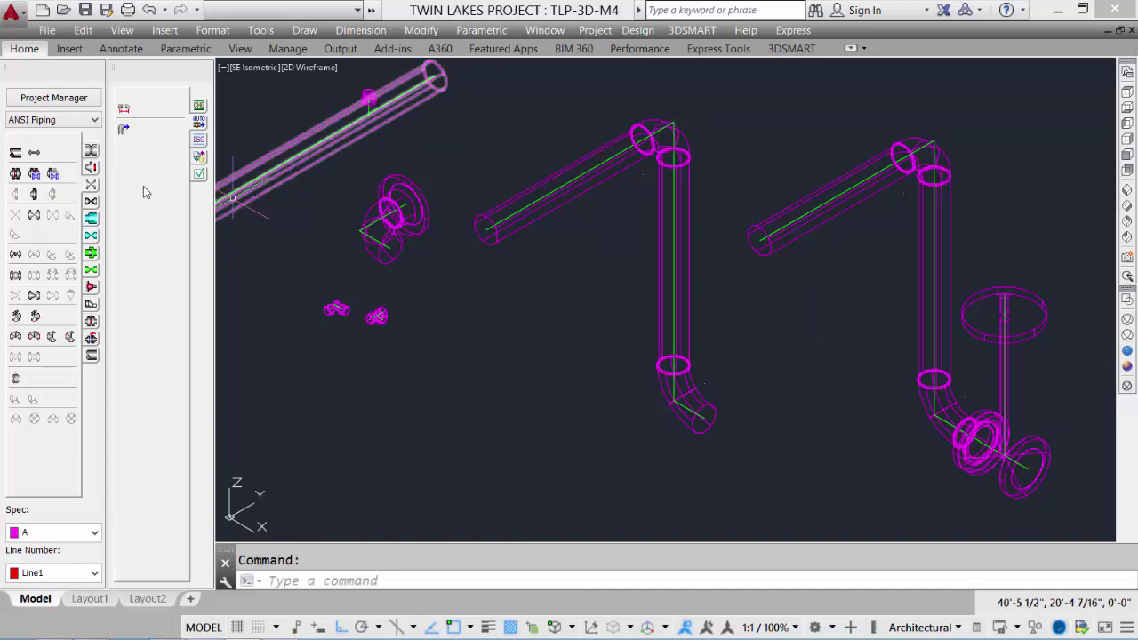
Attach a 90° long-radius elbow to the open near end of the middle run's Y pipe, with its branch turned down
left_click(91, 236)
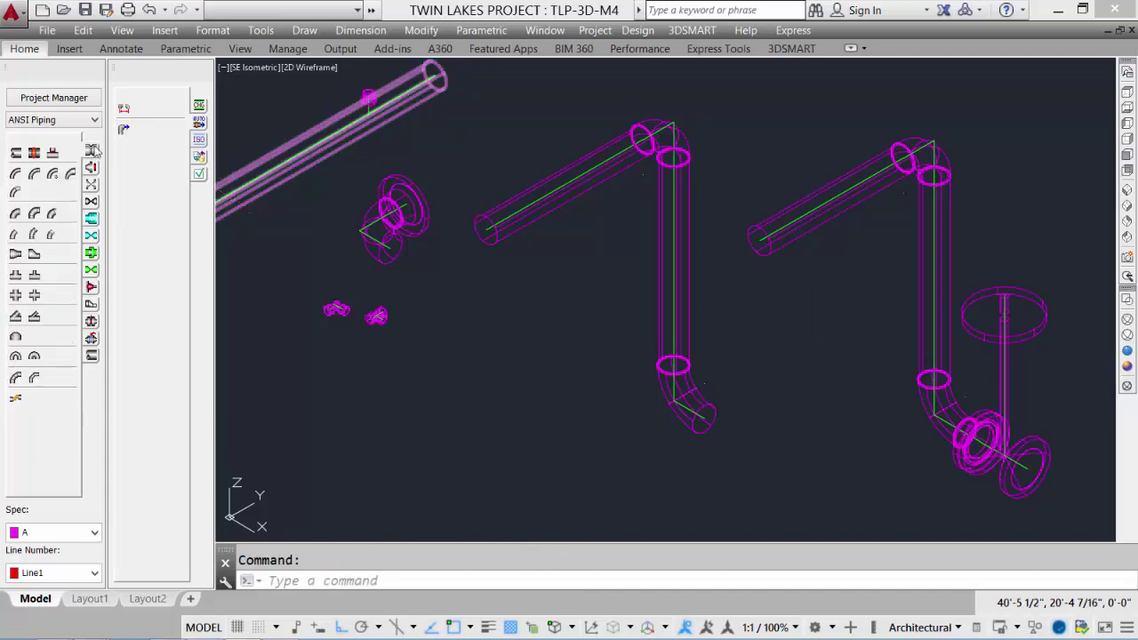
left_click(15, 175)
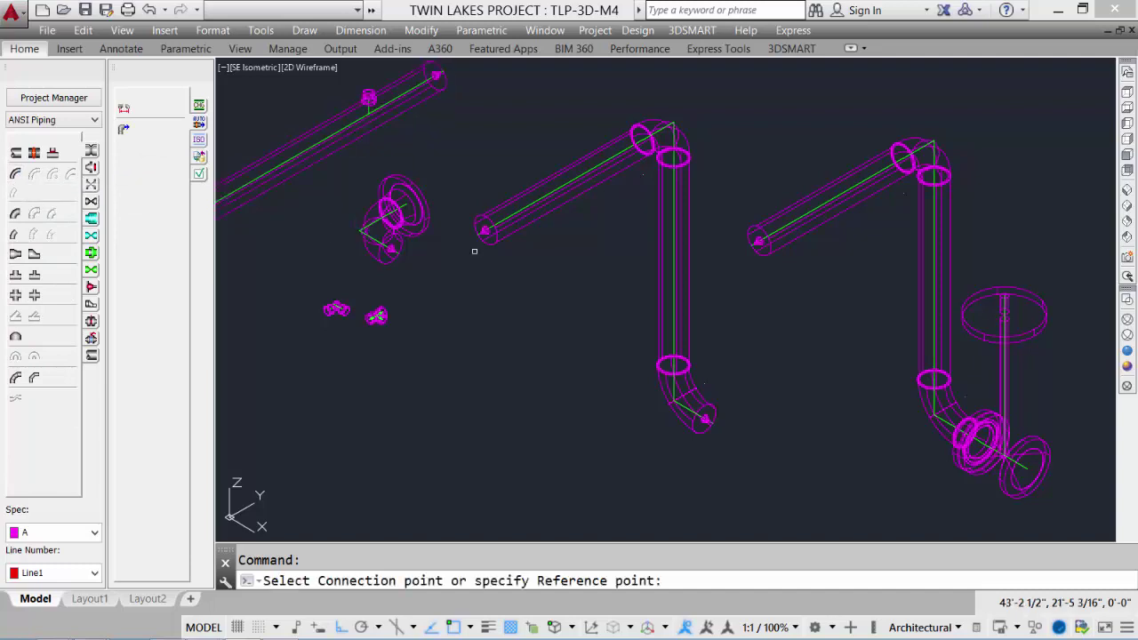
left_click(484, 228)
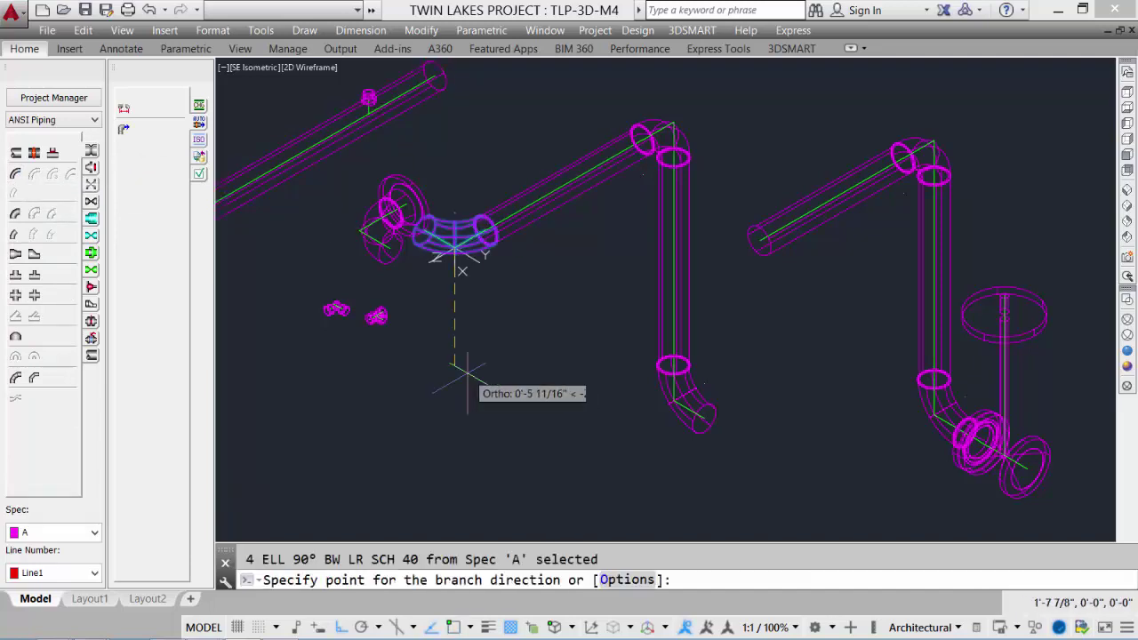
left_click(480, 372)
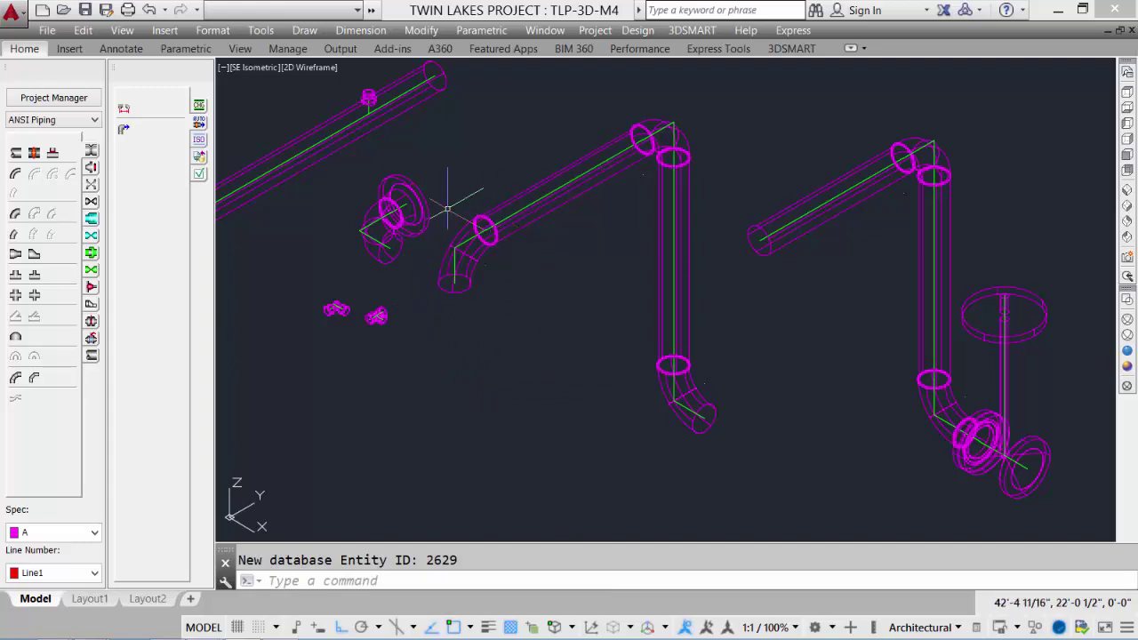
Draw a vertical pipe down from the open elbow of the run that carries the threaded olet
mouse_move(471, 233)
middle_mouse_down()
mouse_move(726, 231)
mouse_move(684, 263)
middle_mouse_up()
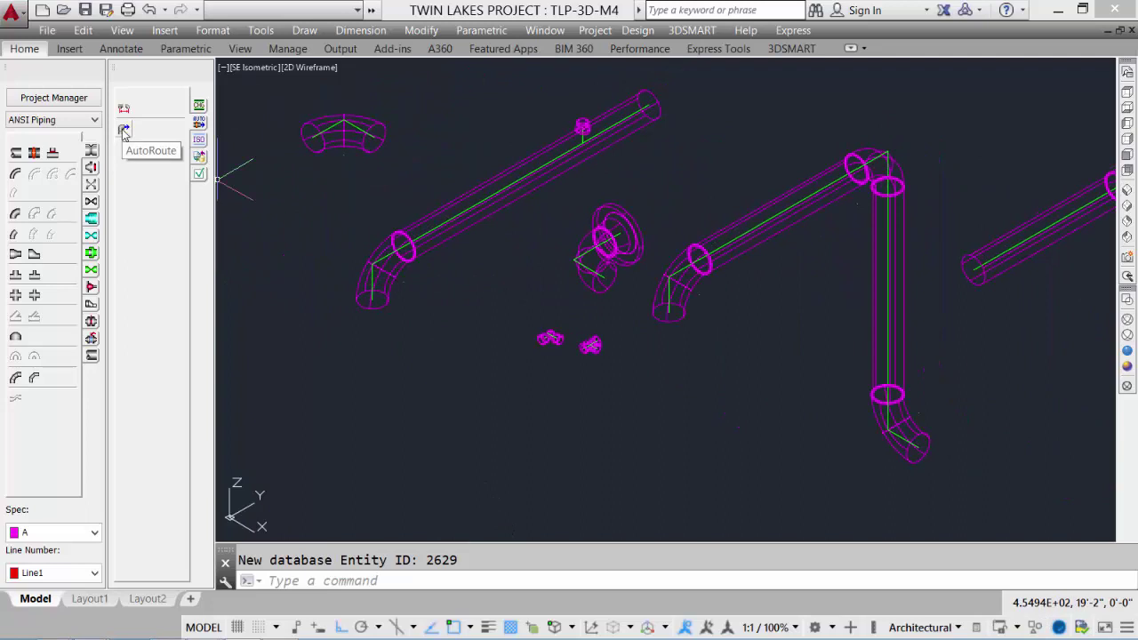
left_click(18, 152)
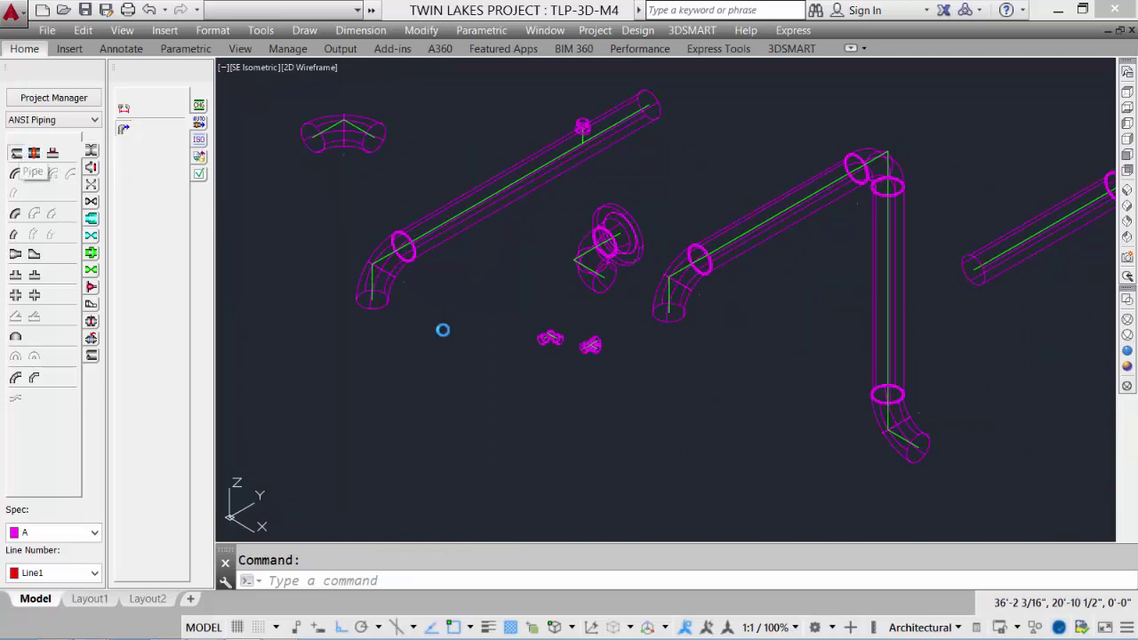
left_click(372, 302)
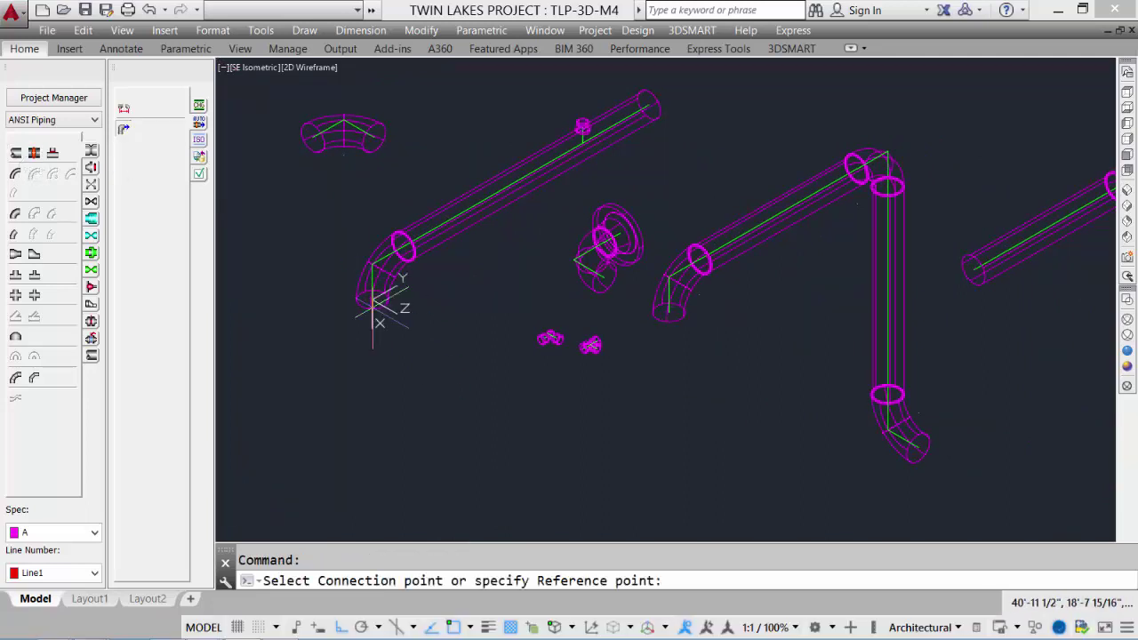
left_click(373, 444)
Add a 4-inch SCH 40 concentric butt-weld reducer below the vertical pipe and continue downward with the smaller-size pipe
middle_click_drag(389, 432, 459, 339)
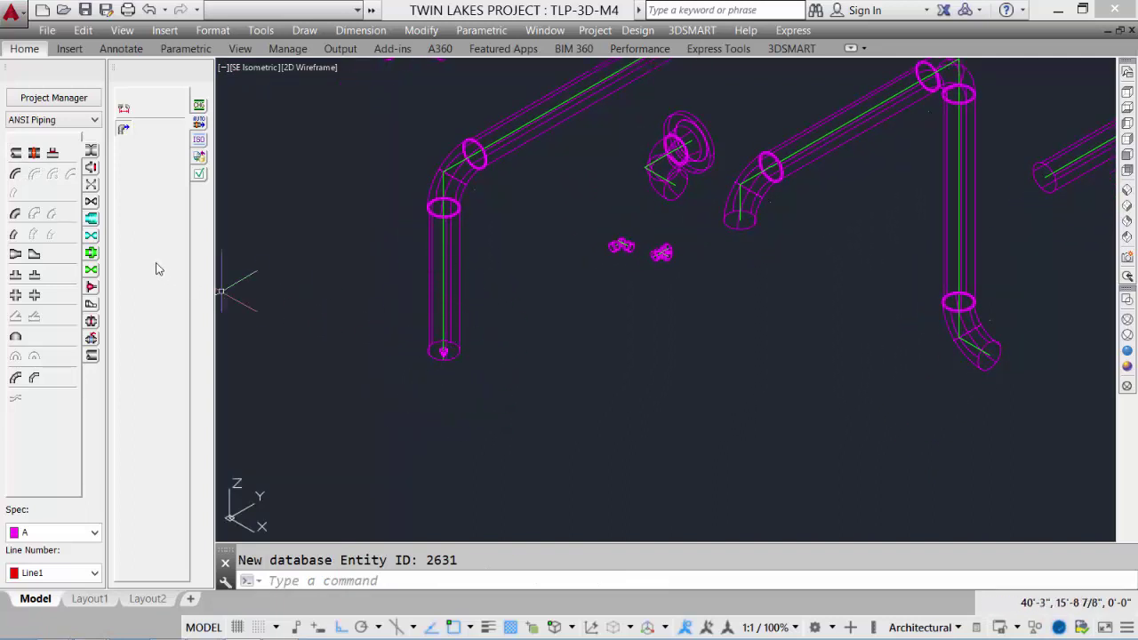
left_click(13, 254)
left_click(698, 311)
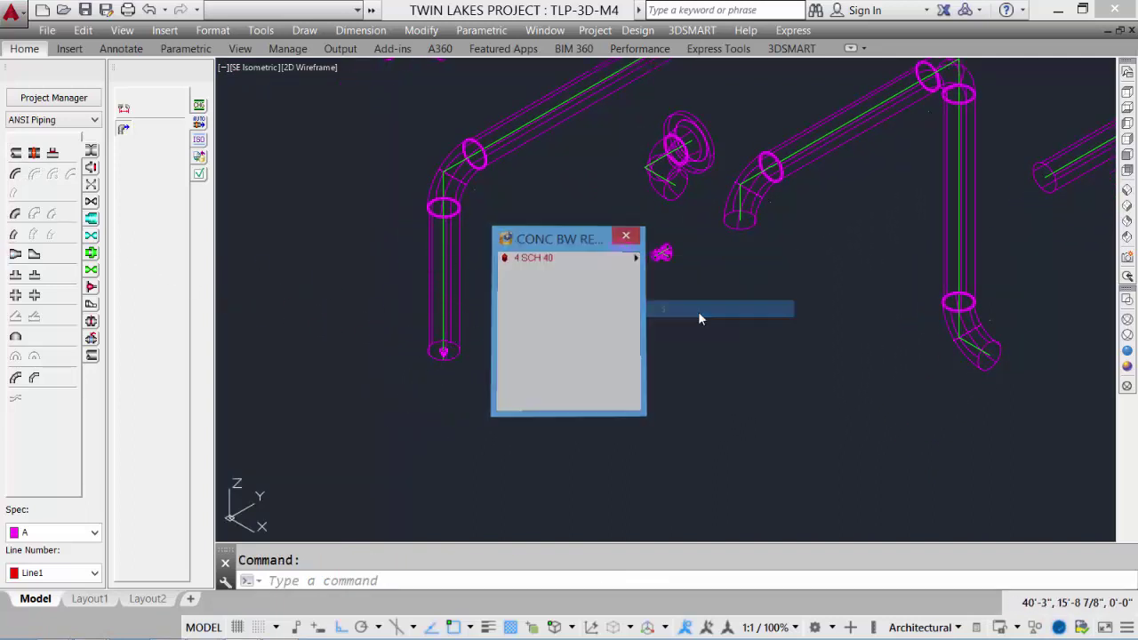
left_click(444, 488)
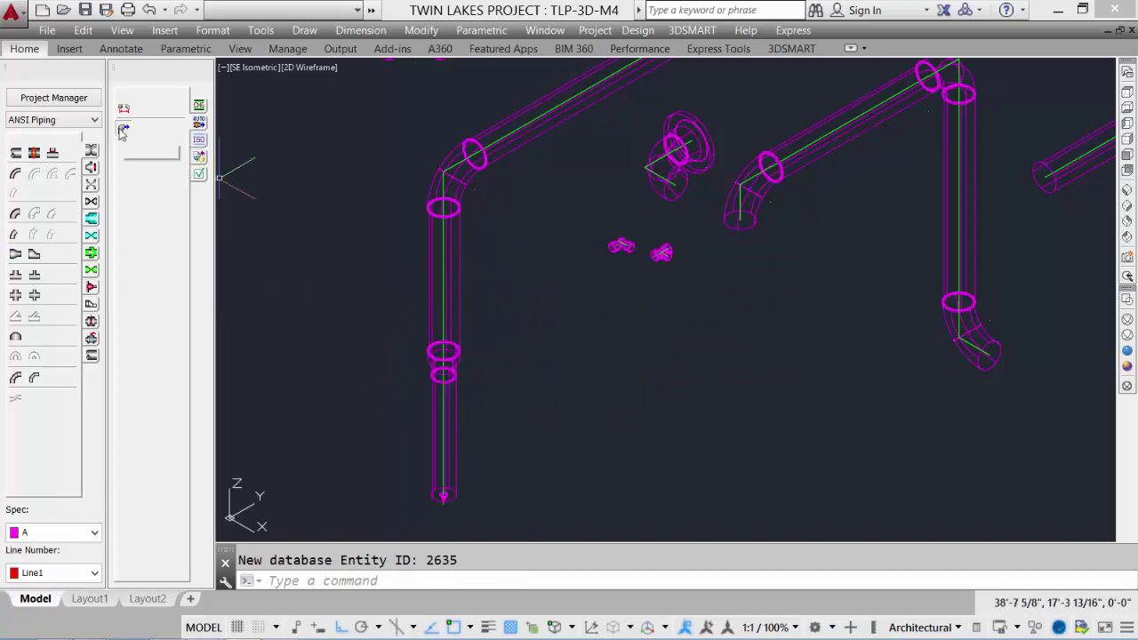
Set the new component's insertion point 3' along X from the centre of the middle run's lower elbow
middle_click_drag(549, 335, 396, 340)
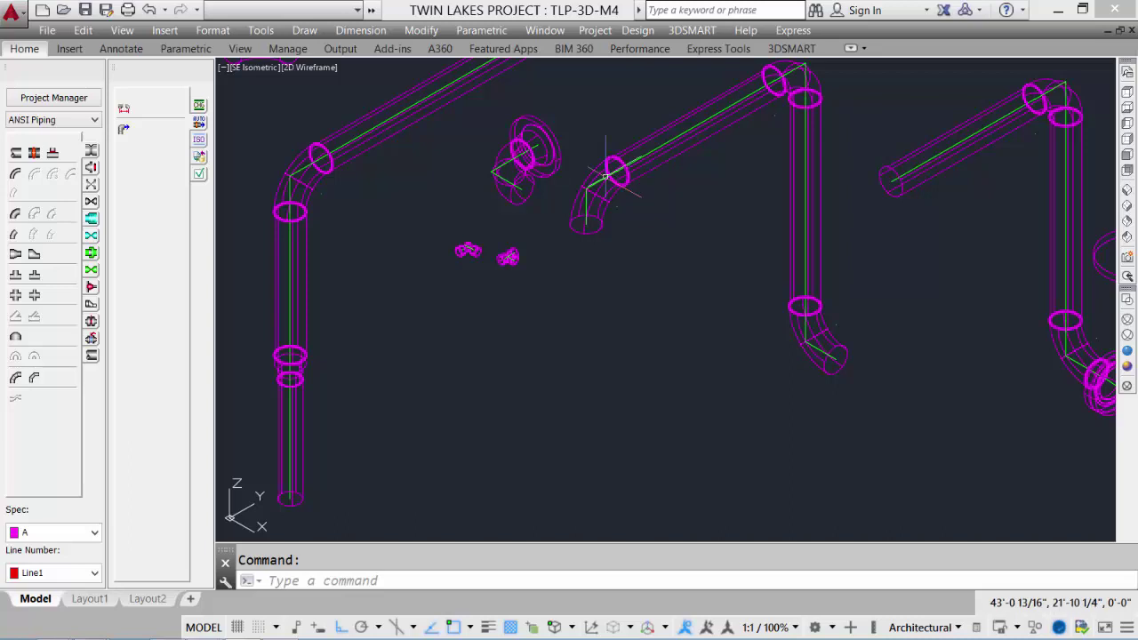
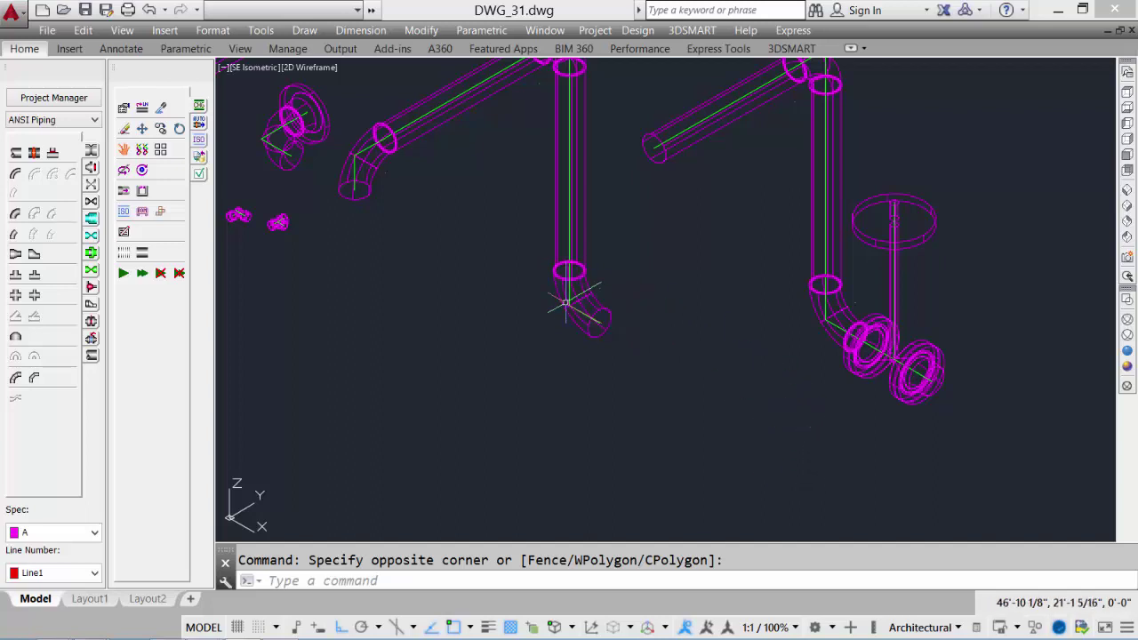
middle_click_drag(622, 386, 561, 319)
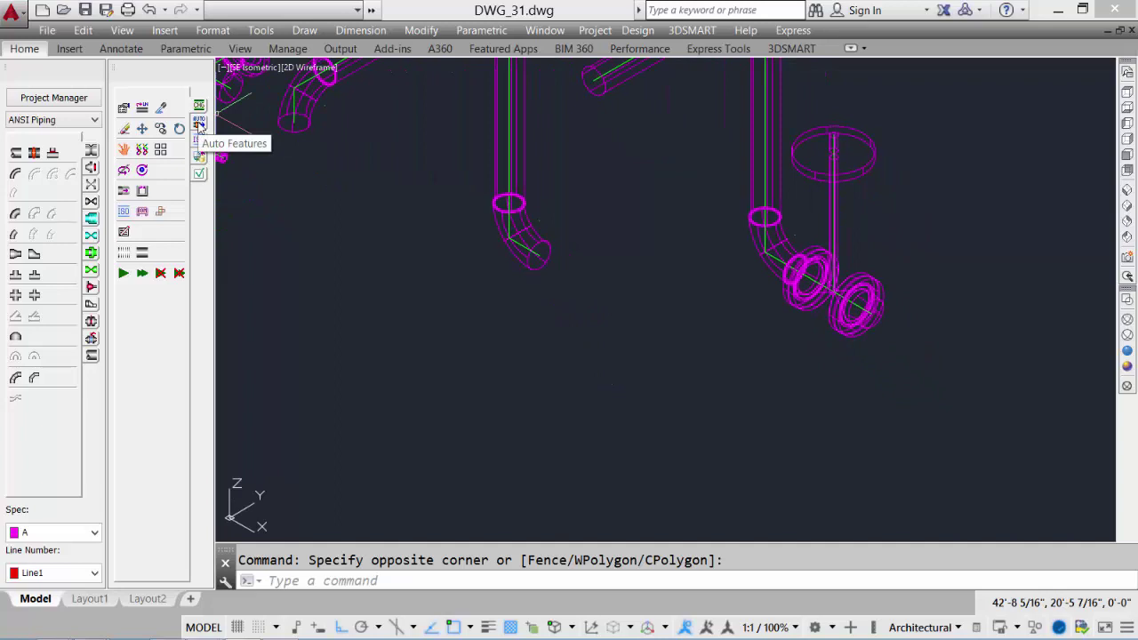
left_click(125, 109)
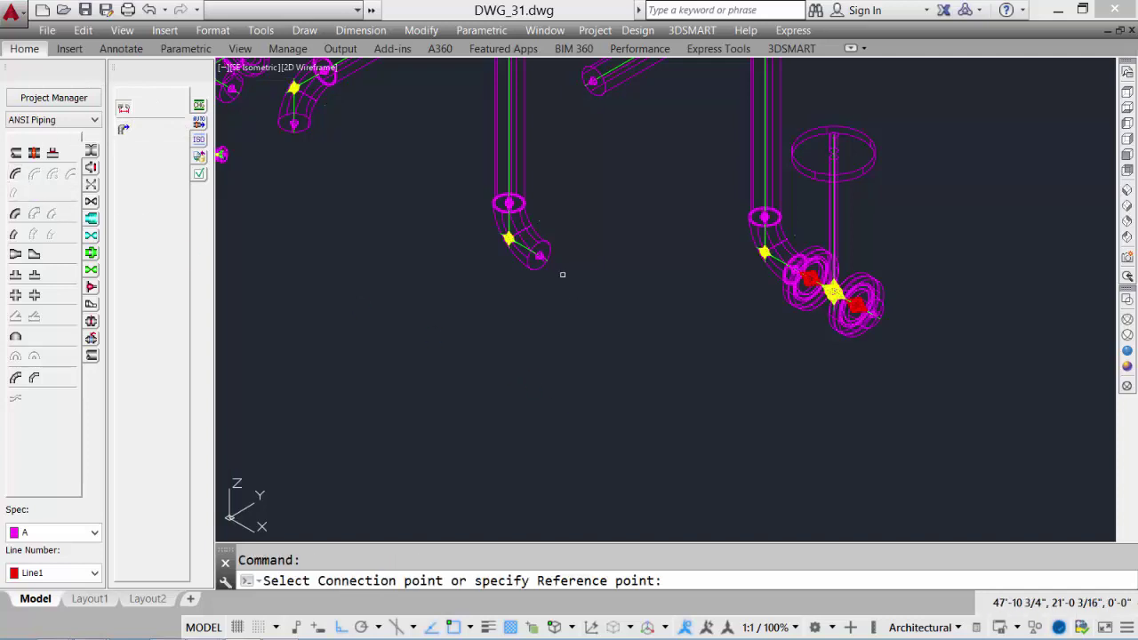
scroll(538, 267, "up", 5)
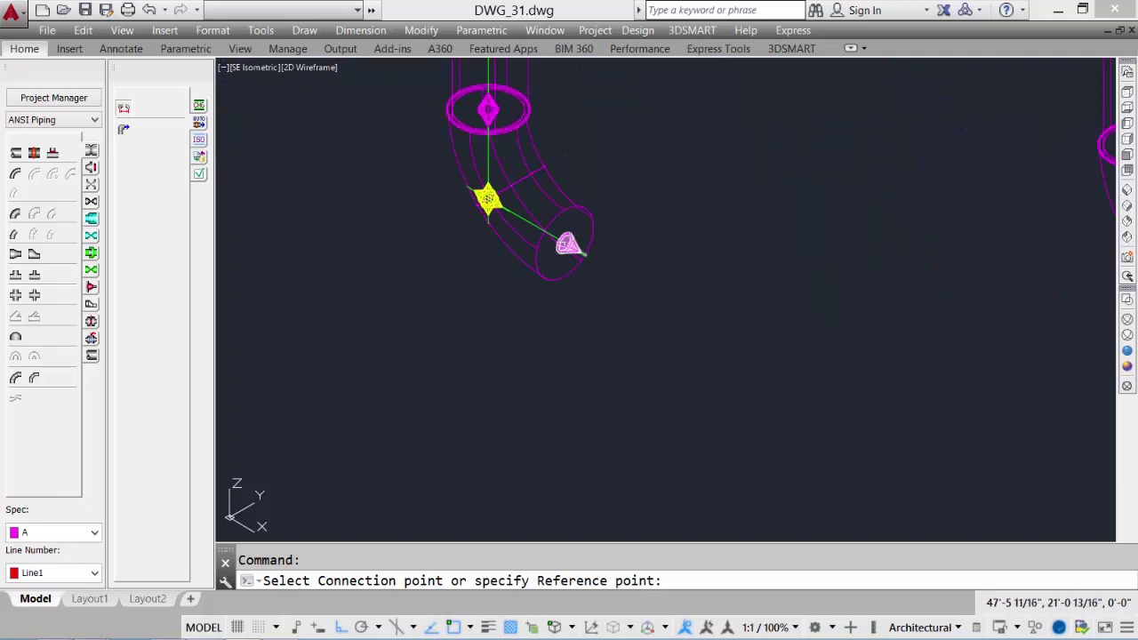
scroll(528, 214, "up", 2)
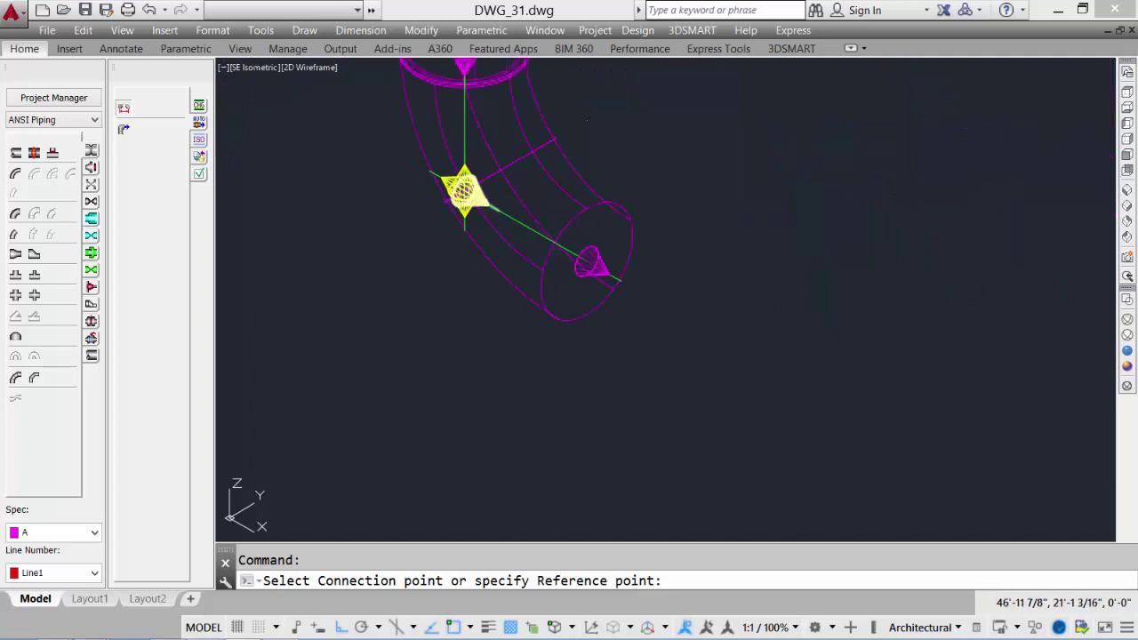
left_click(462, 189)
scroll(765, 329, "down", 5)
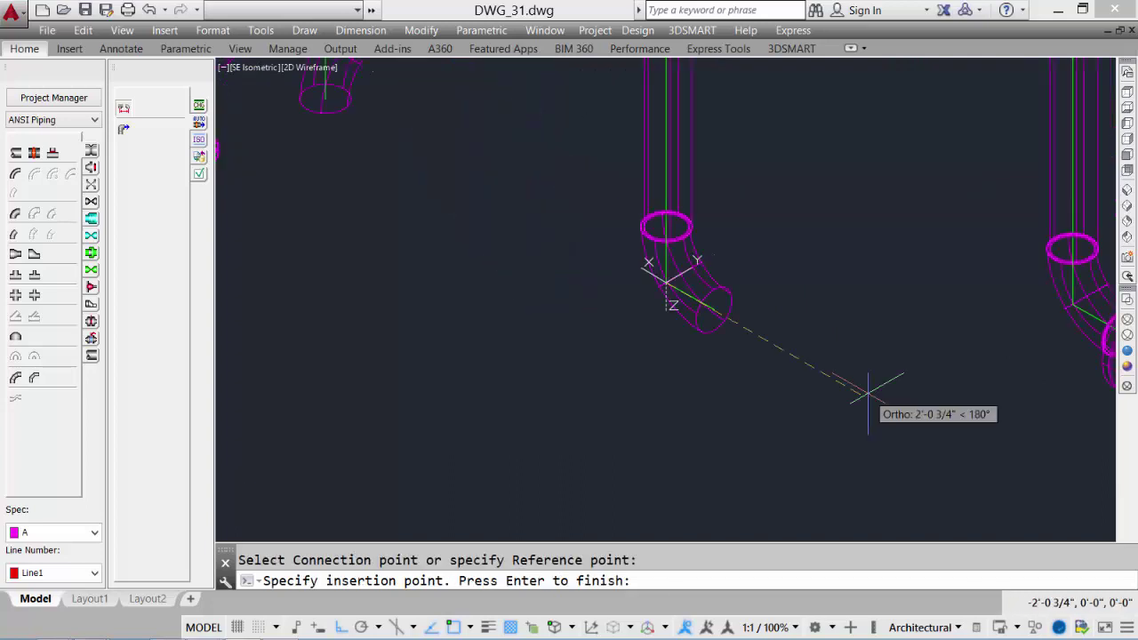
middle_click_drag(869, 394, 647, 259)
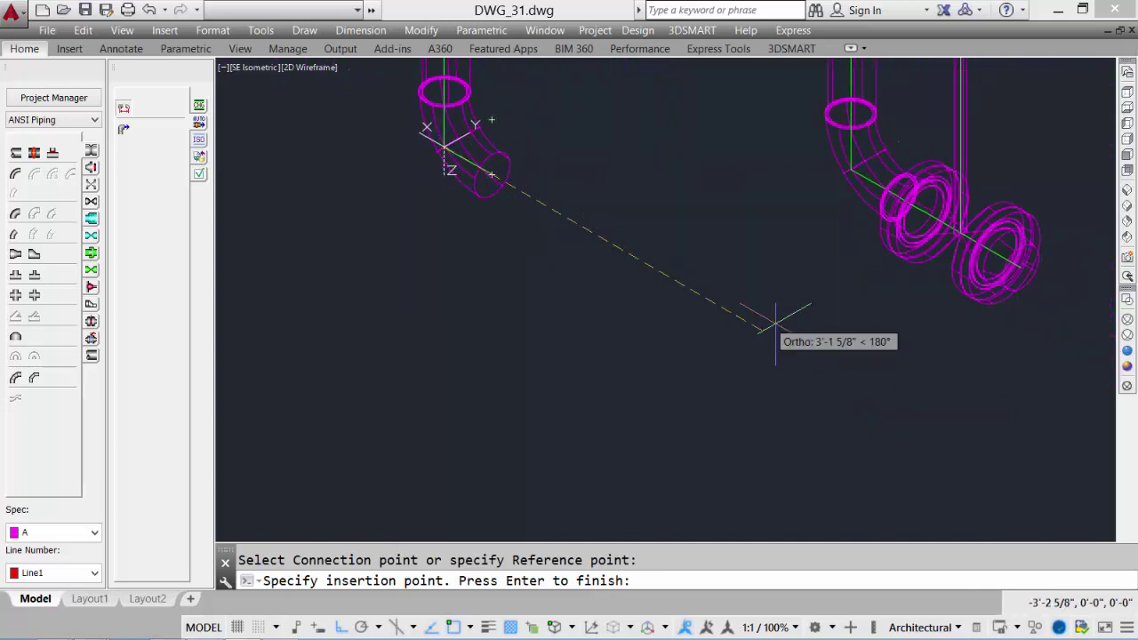
type("3'")
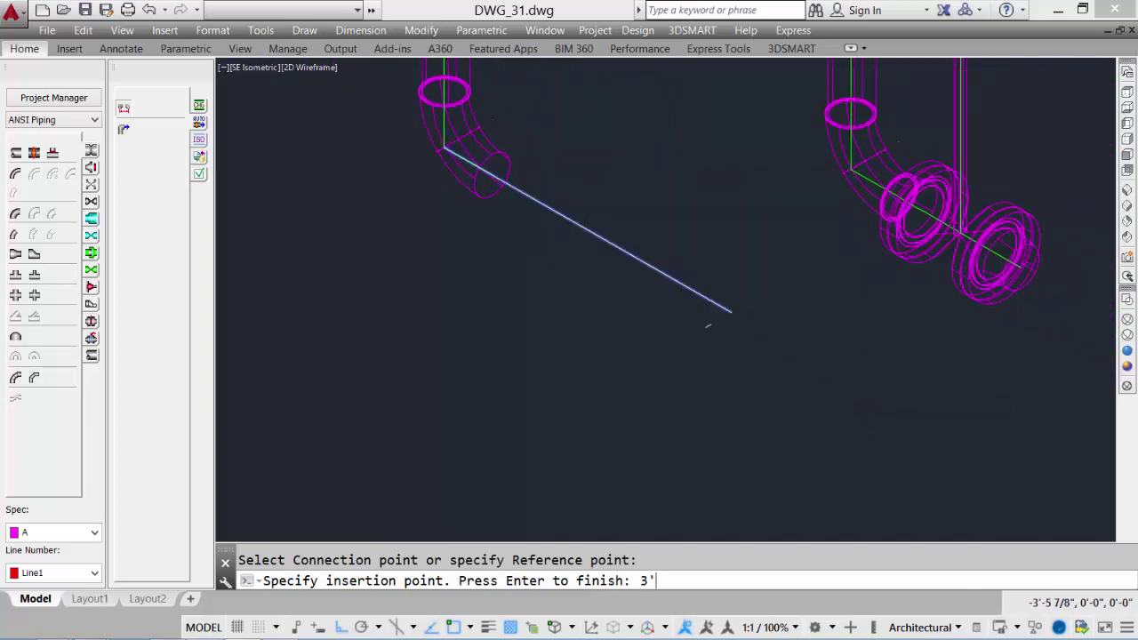
key("Return")
Place a 4-inch SCH 40 long-radius butt-weld 90° elbow at the insertion point and switch its base point
mouse_move(534, 238)
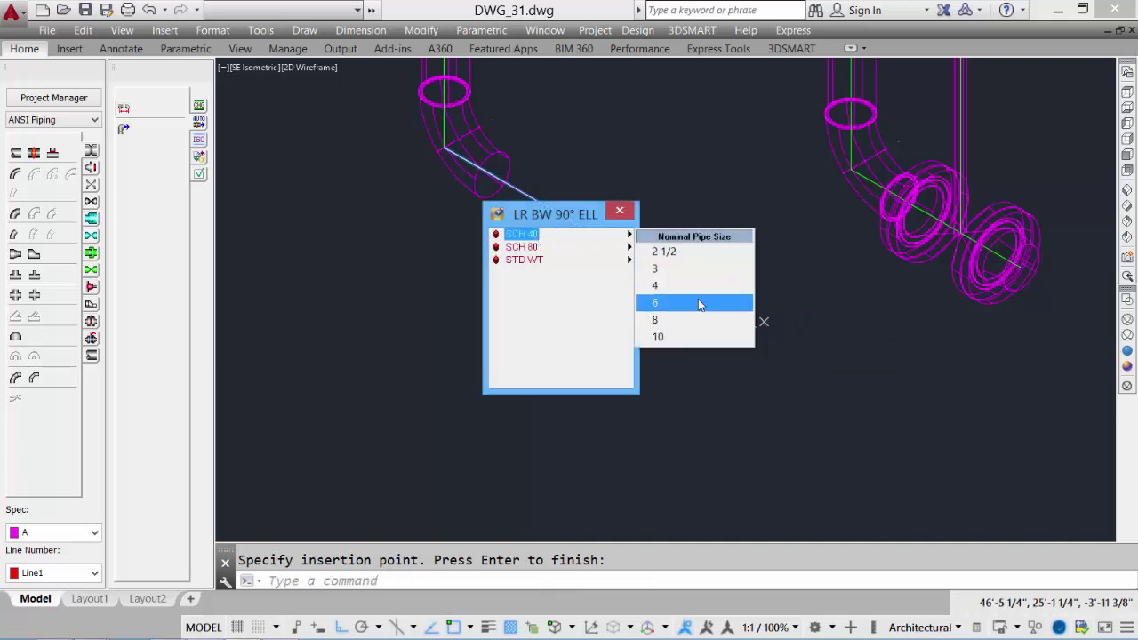
left_click(659, 286)
type("o")
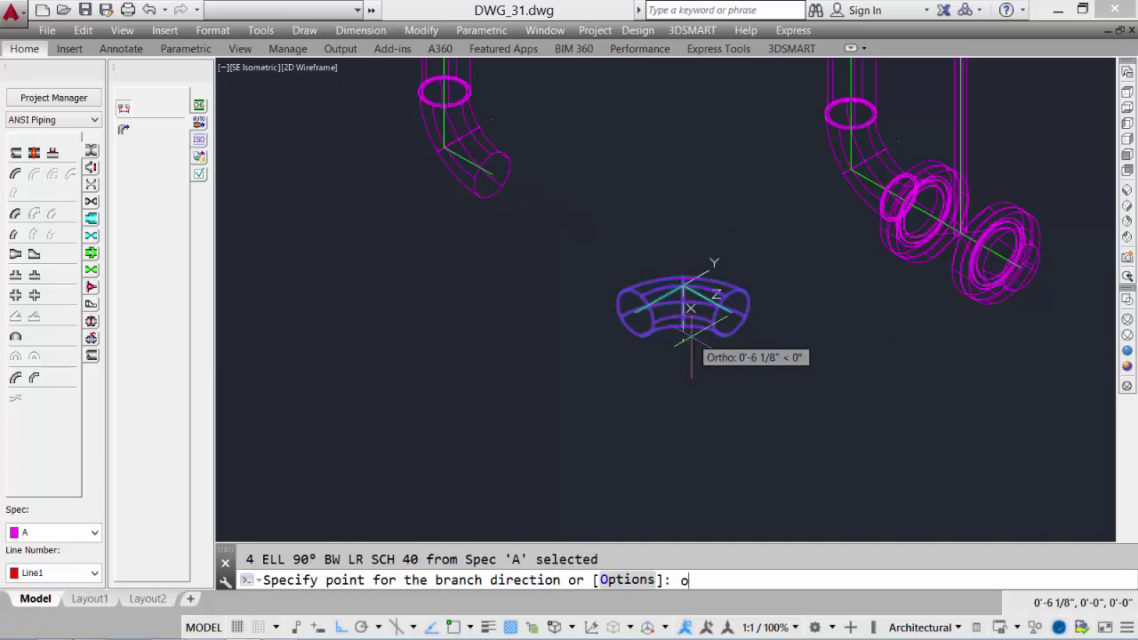
key("Return")
type("b")
key("Return")
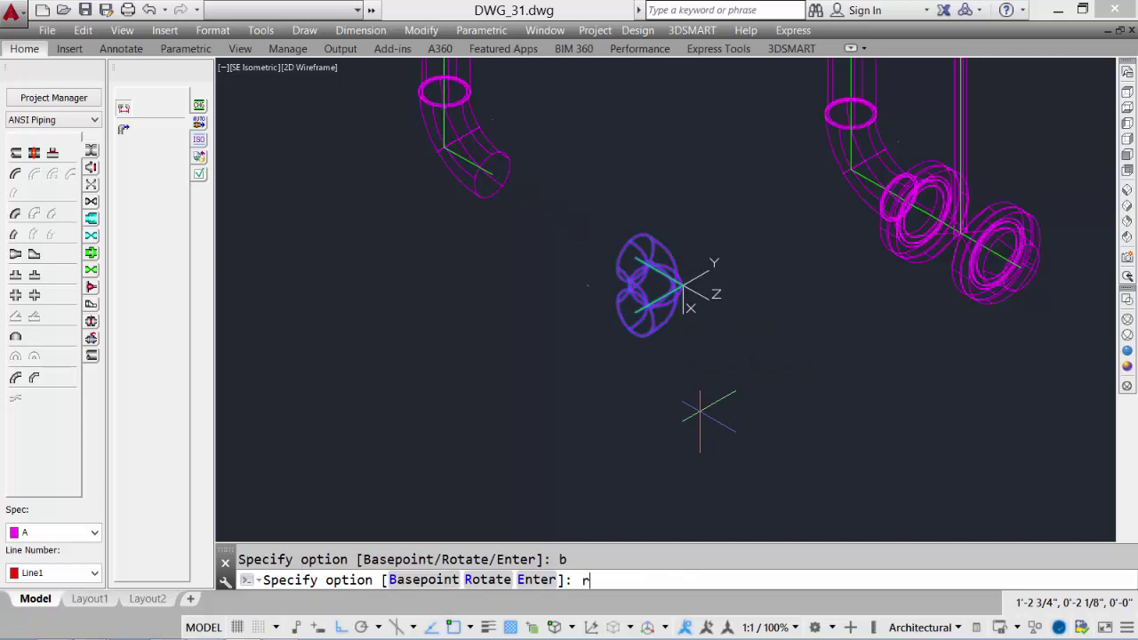
Rotate the new elbow 90° so its open end points straight down and finish placing it
type("r")
key("Return")
type("90")
key("Return")
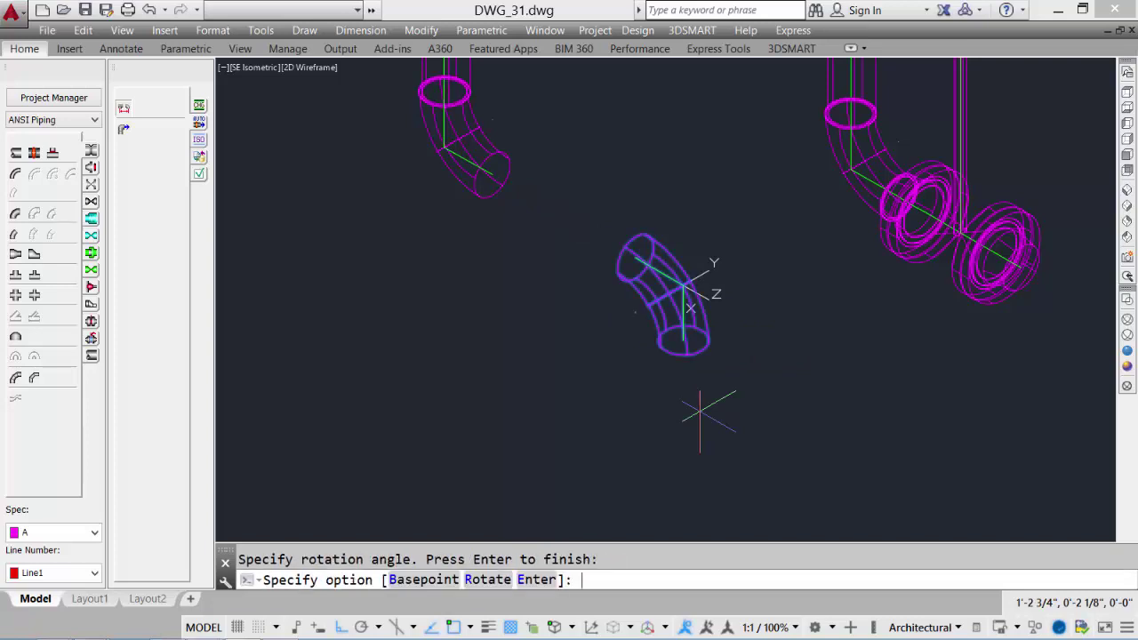
key("Return")
left_click(561, 336)
left_click(488, 289)
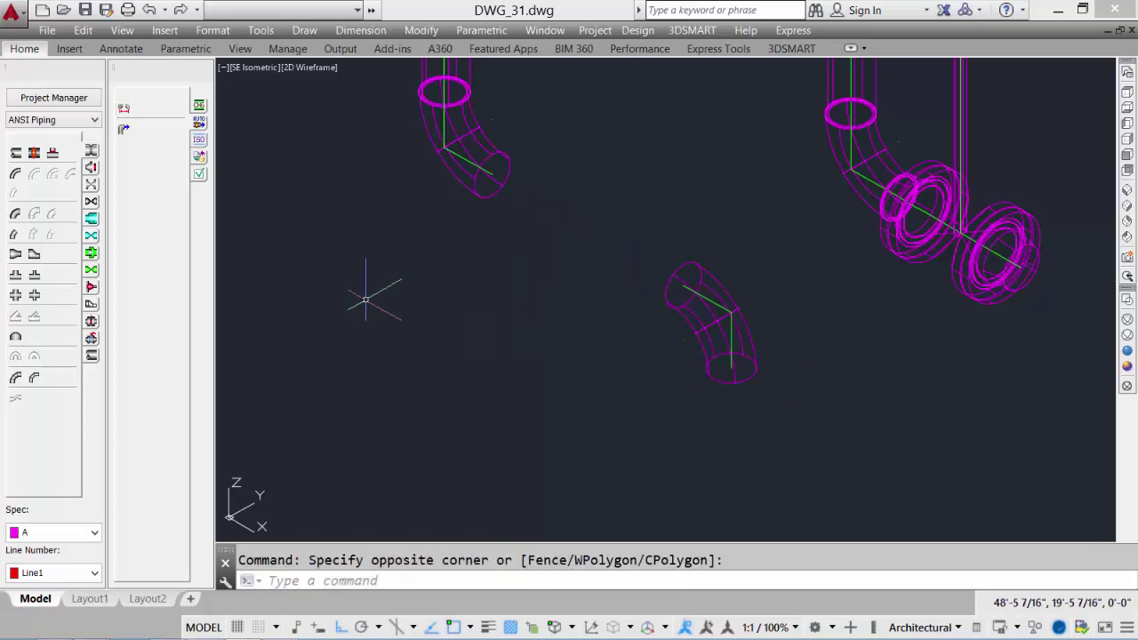
Measure the distance between the corner points of the middle run's lower elbow and the newly placed elbow
type("d po")
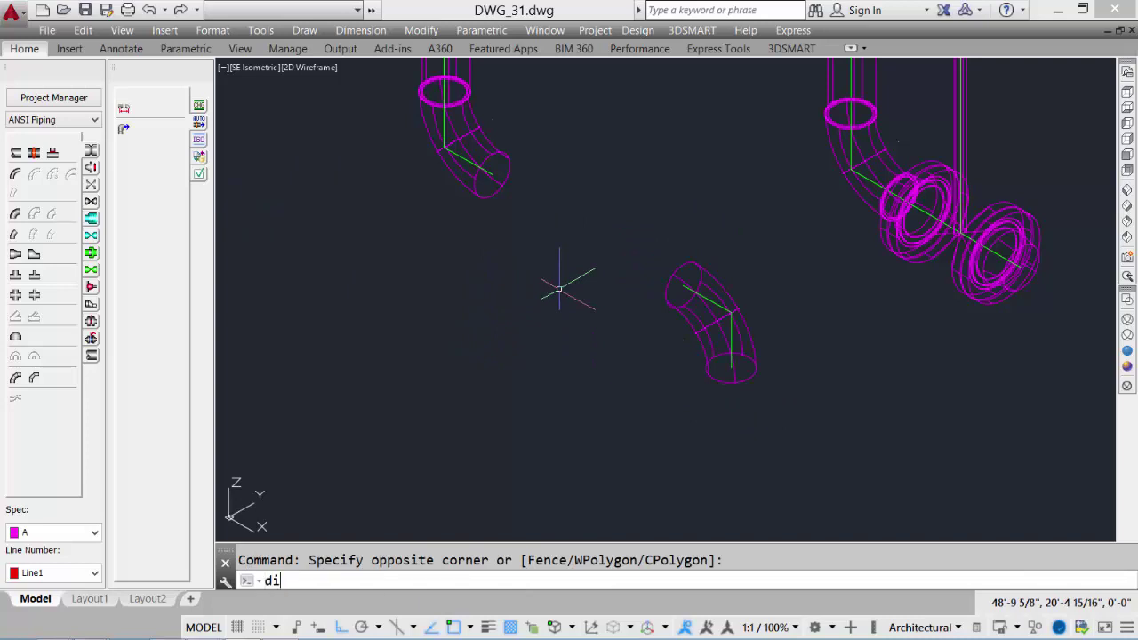
type("i")
key("Return")
left_click(445, 147)
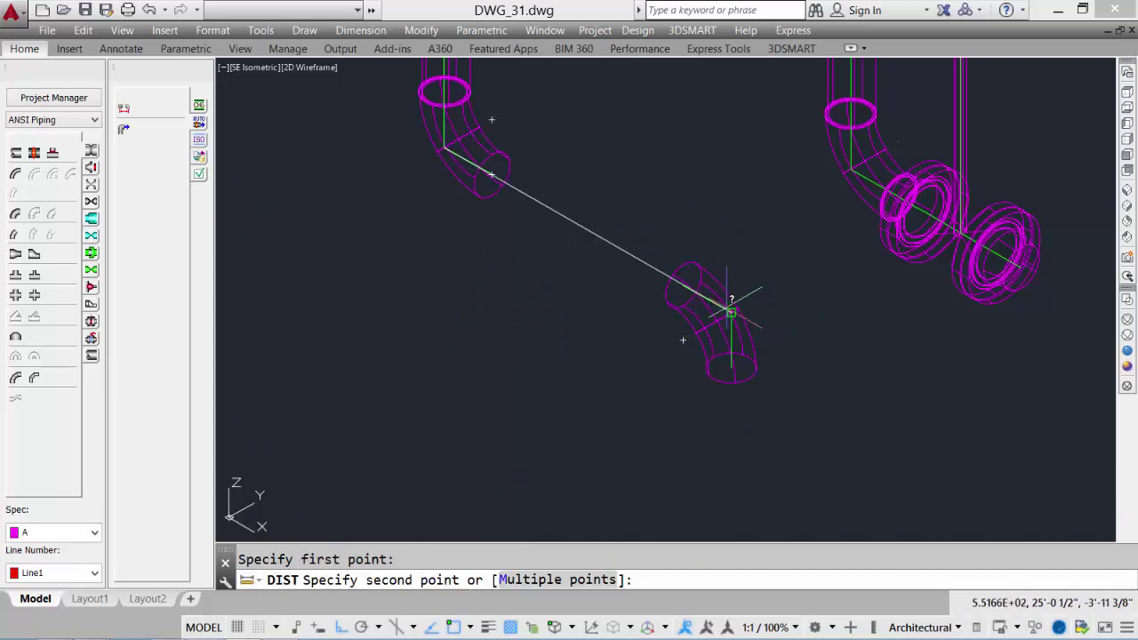
left_click(731, 311)
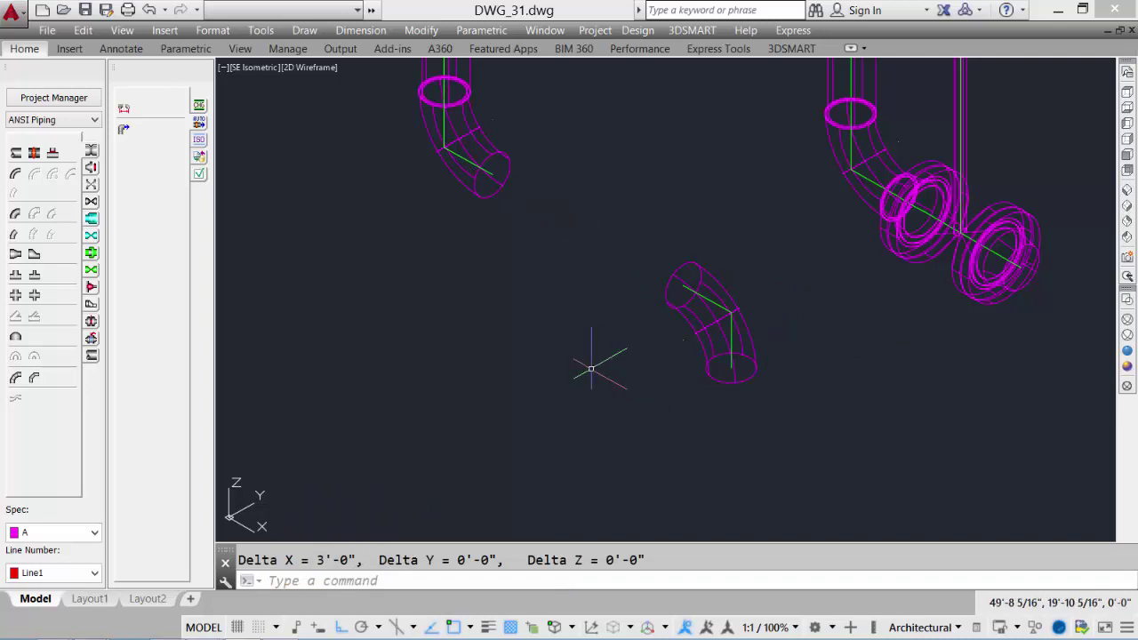
Draw a 4-inch SCH 40 pipe from the middle run's lower elbow to the open end of the new elbow
left_click(17, 154)
left_click(496, 173)
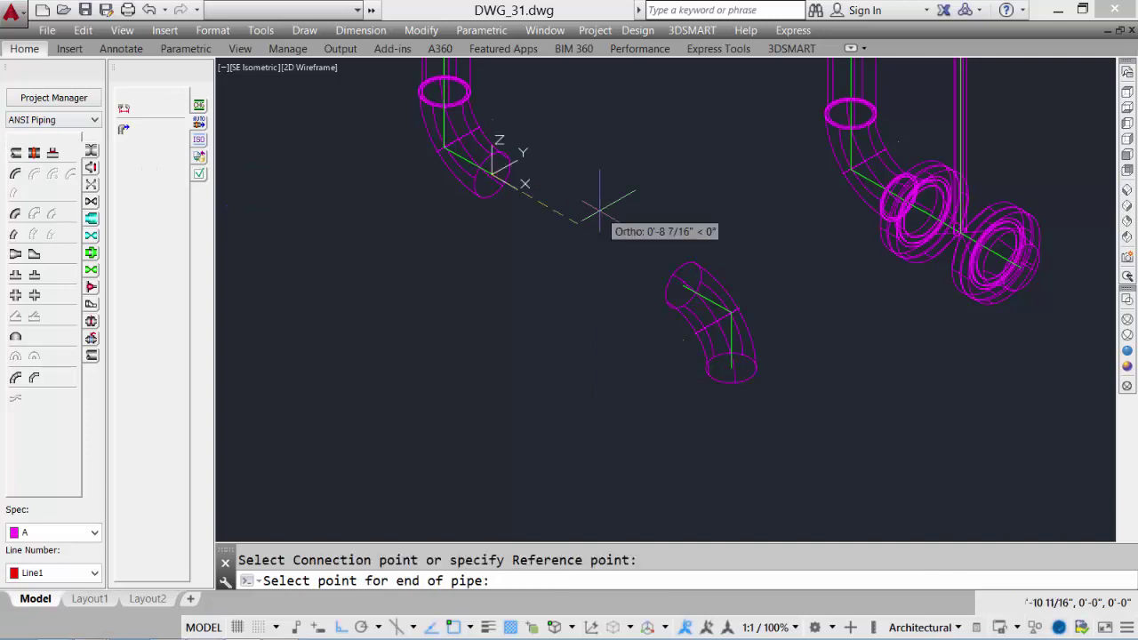
left_click(683, 285)
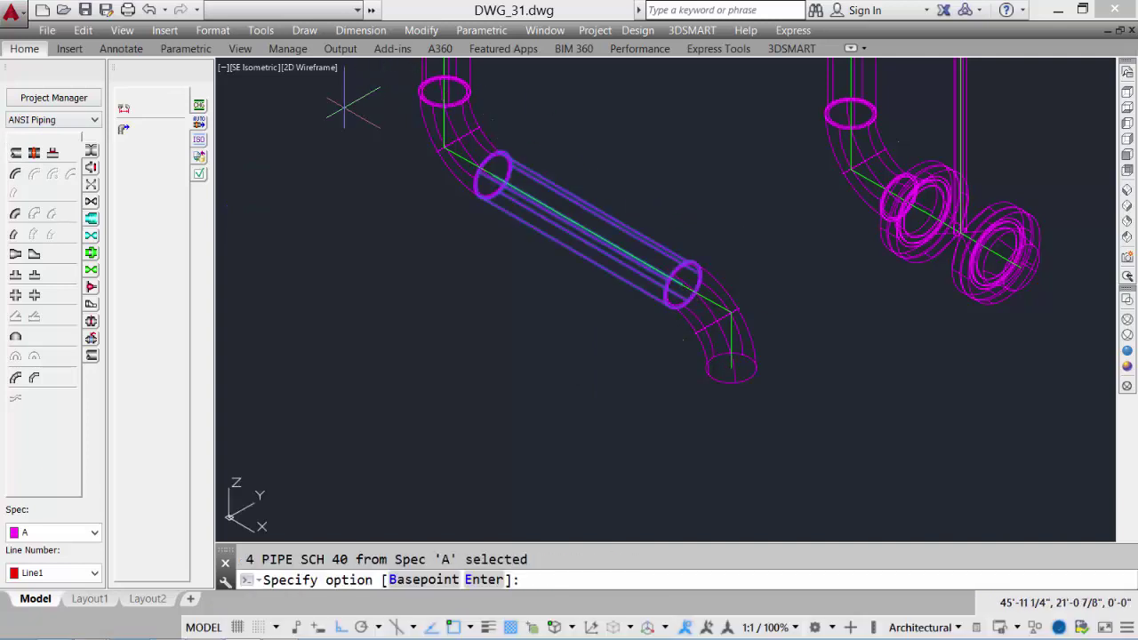
key("Return")
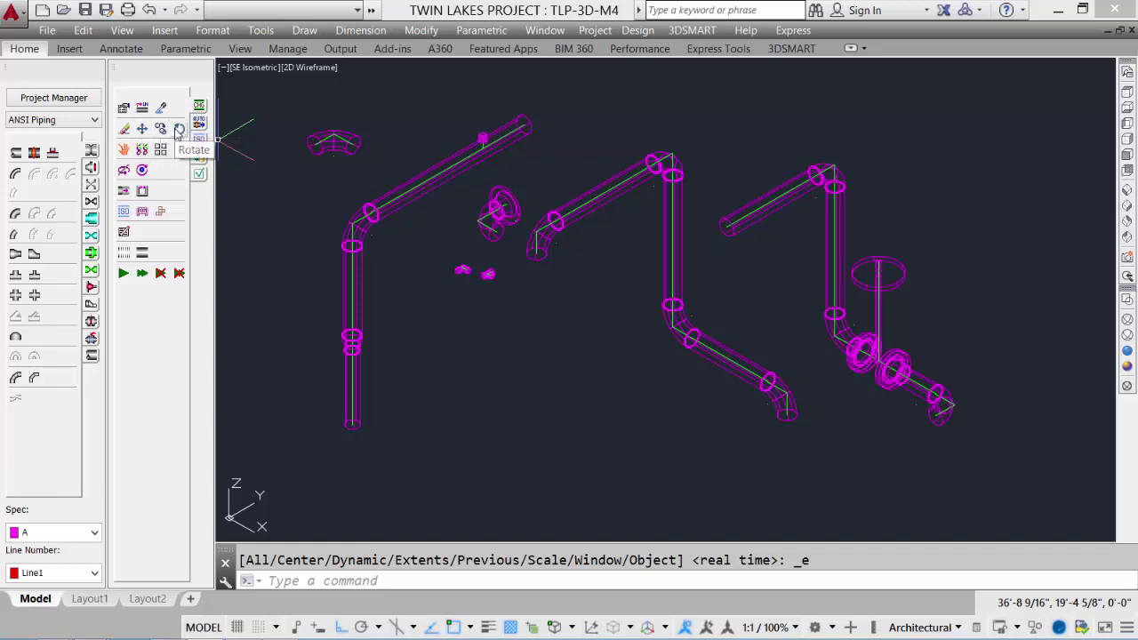
Erase the two small loose fittings below the separate elbow-and-flange assembly
scroll(512, 298, "up", 4)
type("e")
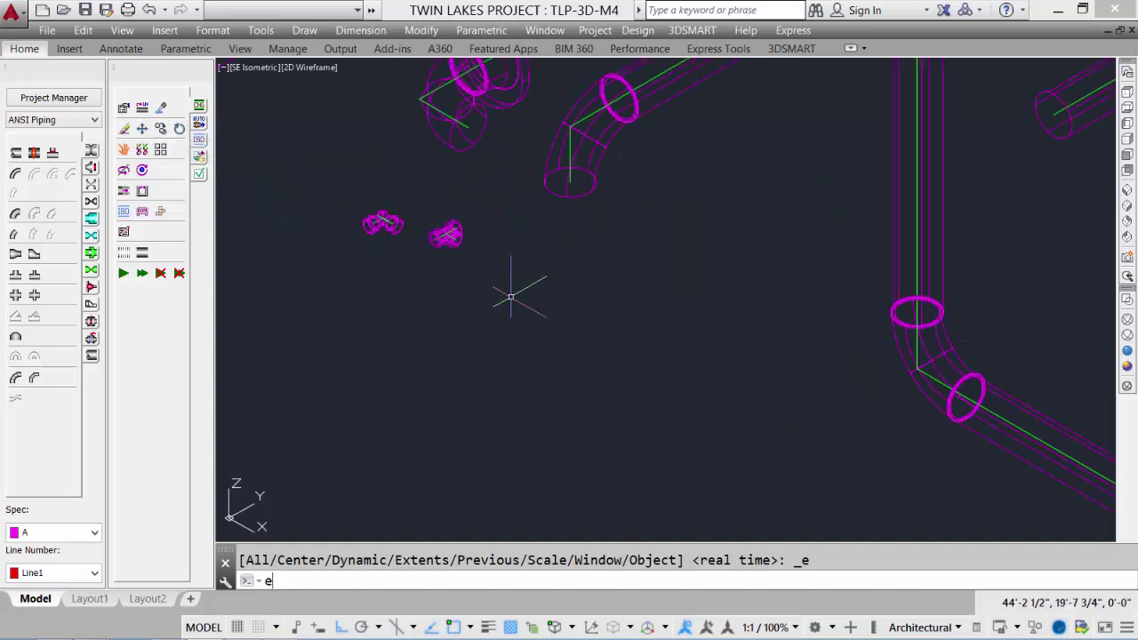
key("Return")
left_click(501, 291)
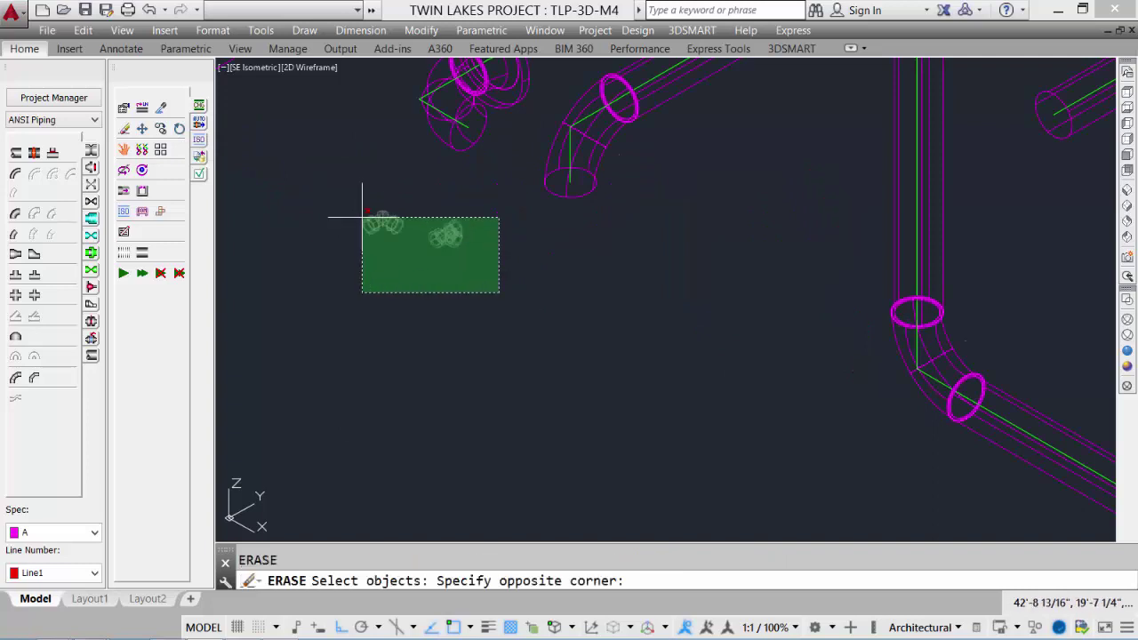
left_click(341, 198)
key("Return")
Move the loose elbow-and-flange assembly down into the empty space between the olet run and the middle run
scroll(442, 266, "down", 2)
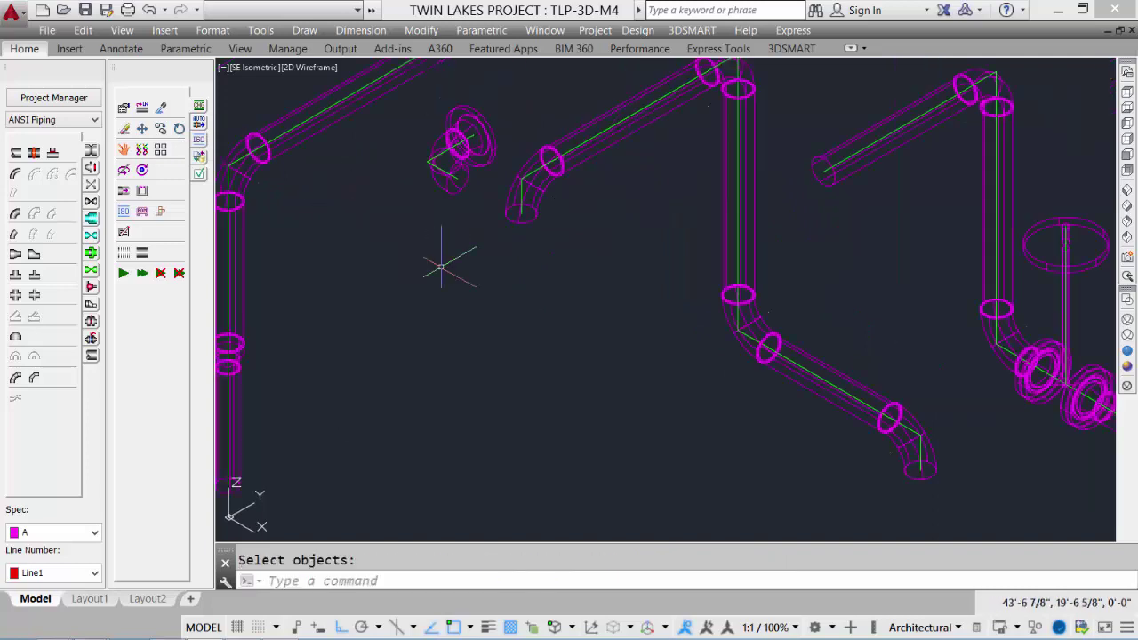
type("m")
key("Return")
left_click(416, 92)
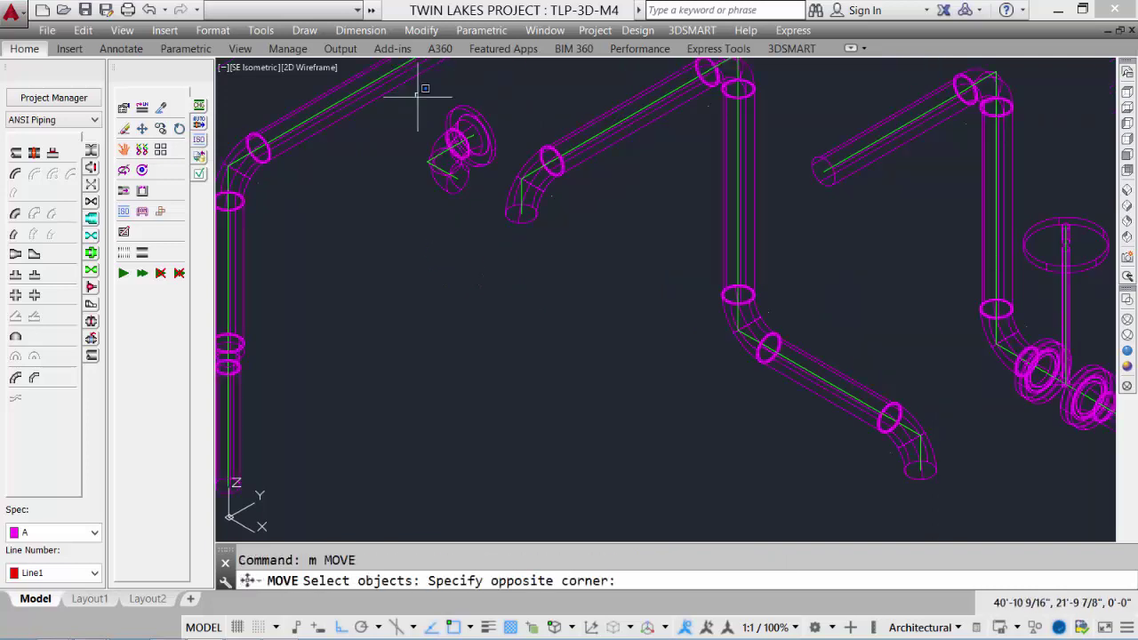
left_click(499, 202)
key("Return")
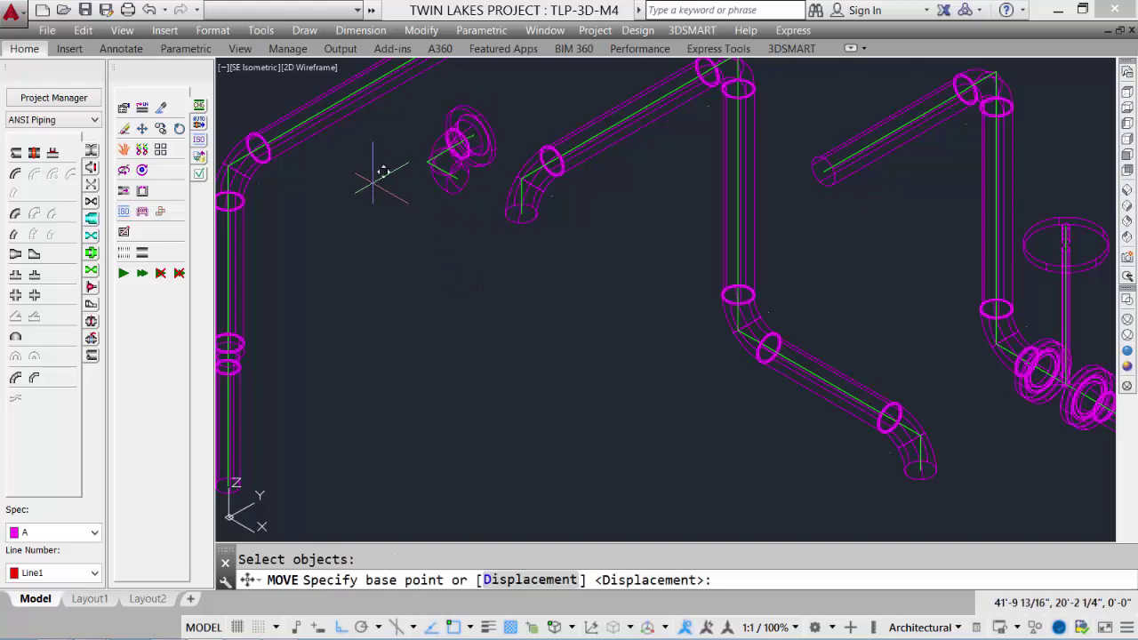
left_click(374, 182)
left_click(387, 450)
Move the entire run with the flanged handwheel valve farther away from the middle run
scroll(757, 394, "down", 3)
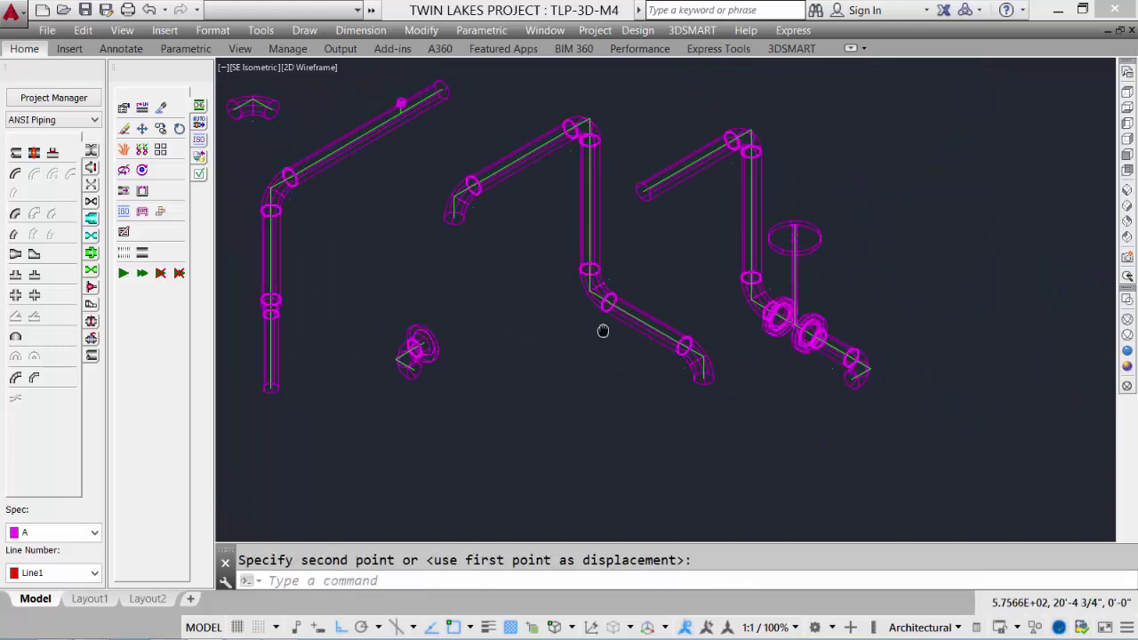
key("Return")
left_click(628, 124)
left_click(876, 307)
left_click(948, 424)
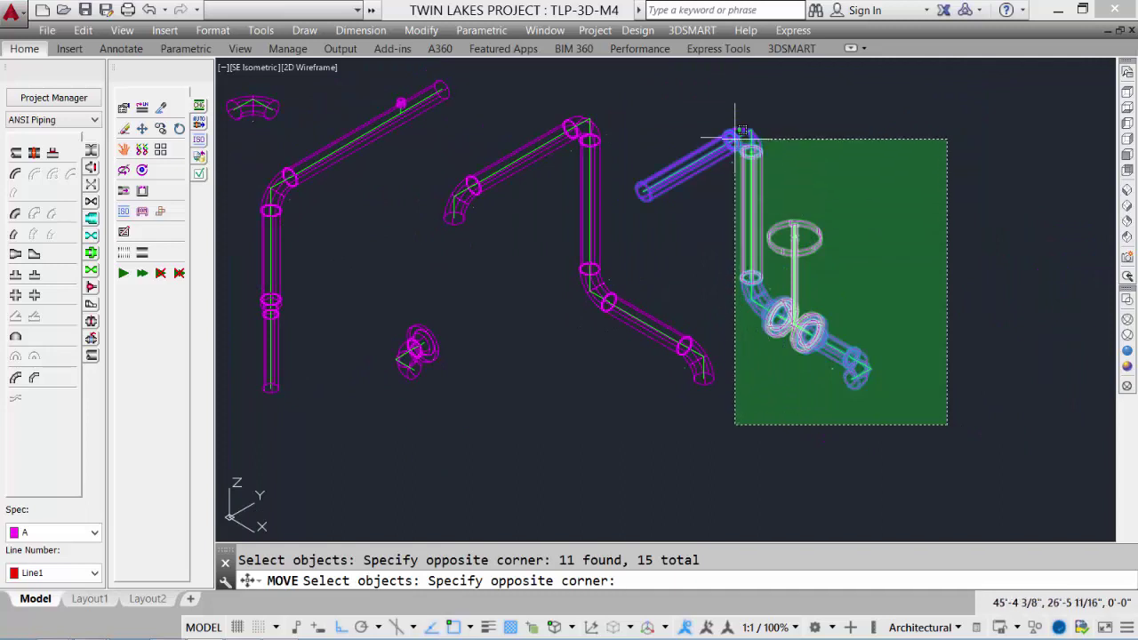
left_click(727, 95)
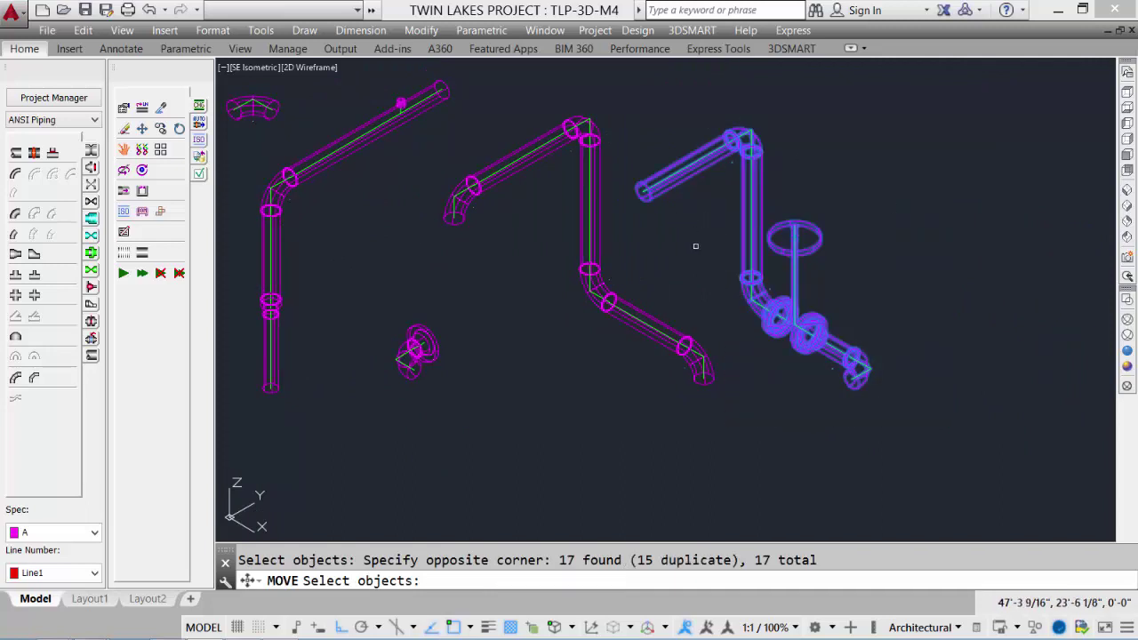
key("Return")
left_click(864, 195)
left_click(1025, 248)
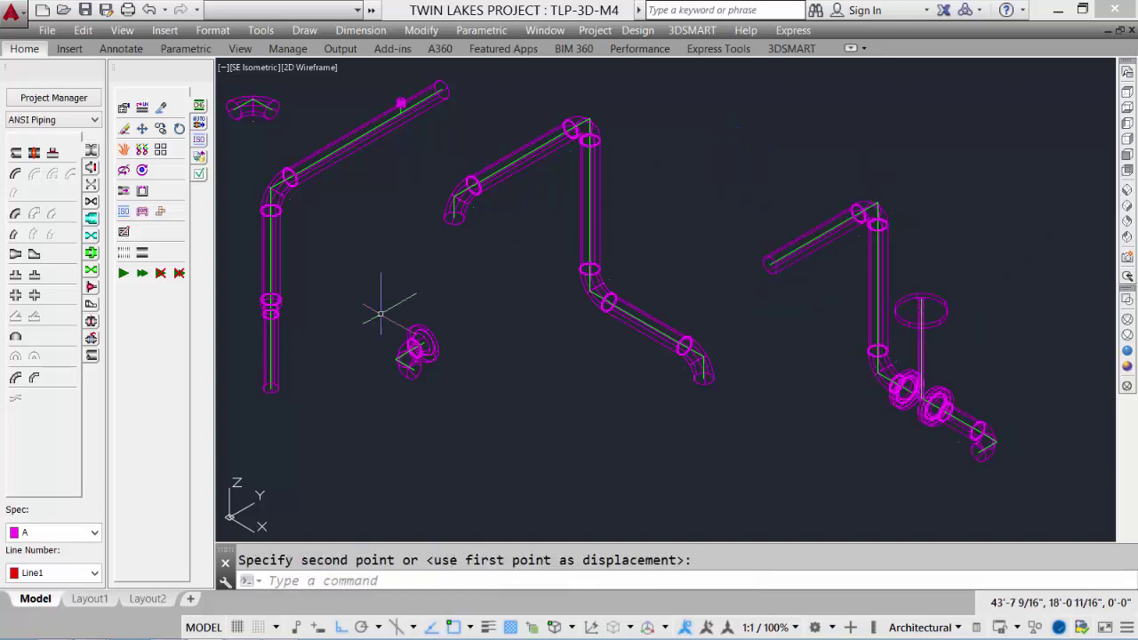
Erase the unconnected elbow above the run that carries the threaded olet
left_click(252, 99)
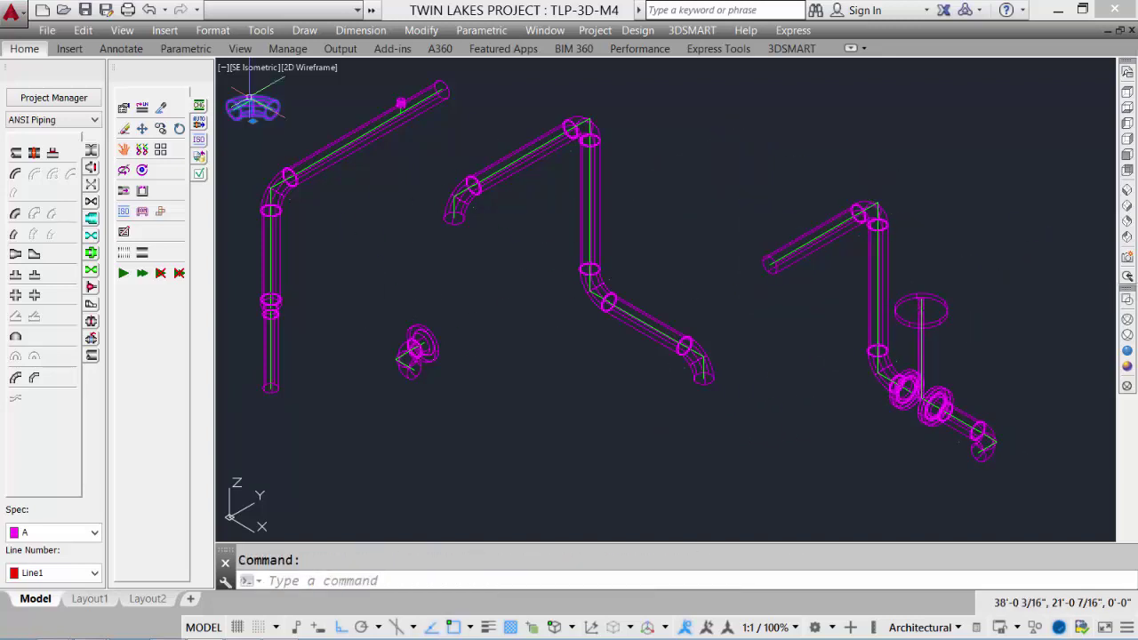
type("e")
key("Return")
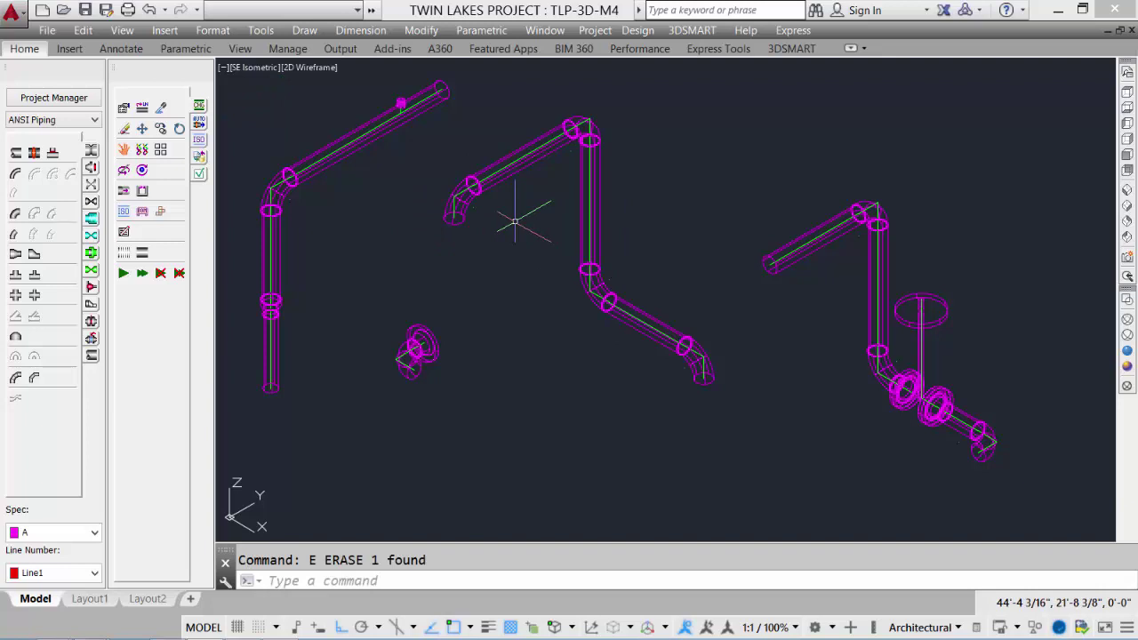
Move the end elbow with its weld off the middle run's lower pipe into the empty space below
type("z")
key("Return")
type("p")
key("Return")
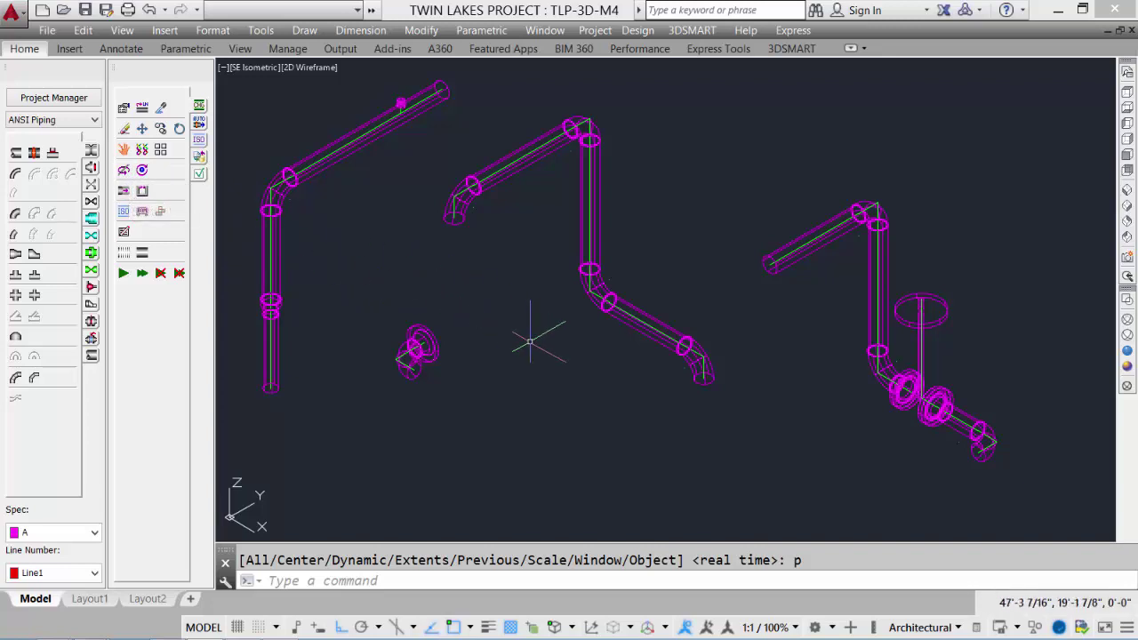
type("m")
key("Return")
left_click(699, 355)
key("Return")
left_click(650, 448)
left_click(512, 528)
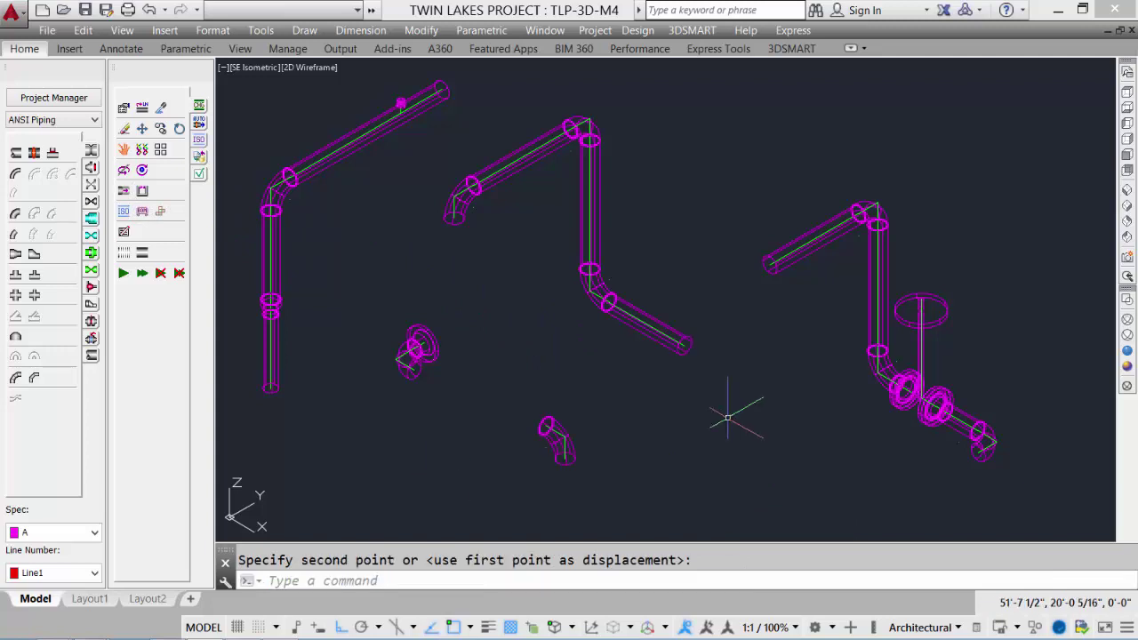
Stretch the open end of the middle run's lower pipe outward by 13 inches
left_click(124, 190)
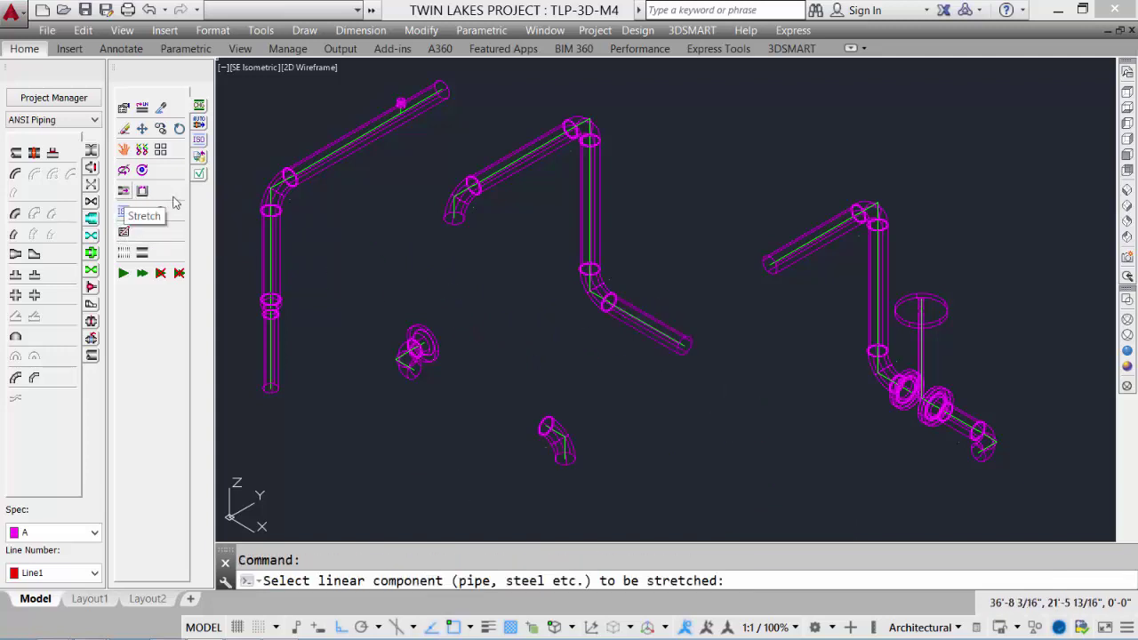
left_click(696, 339)
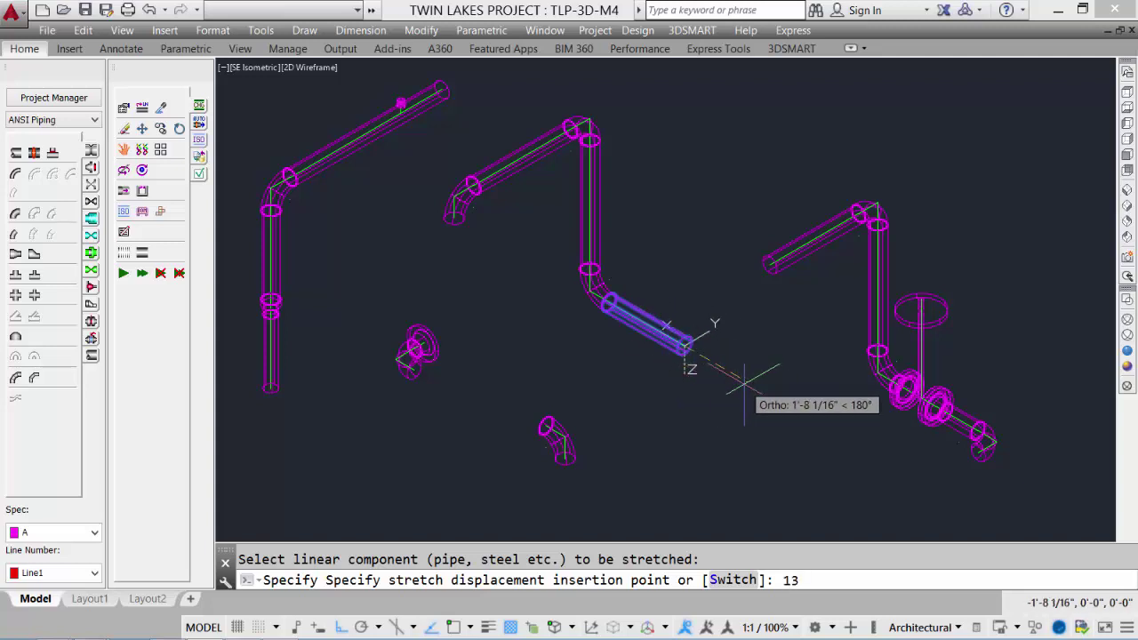
key("Return")
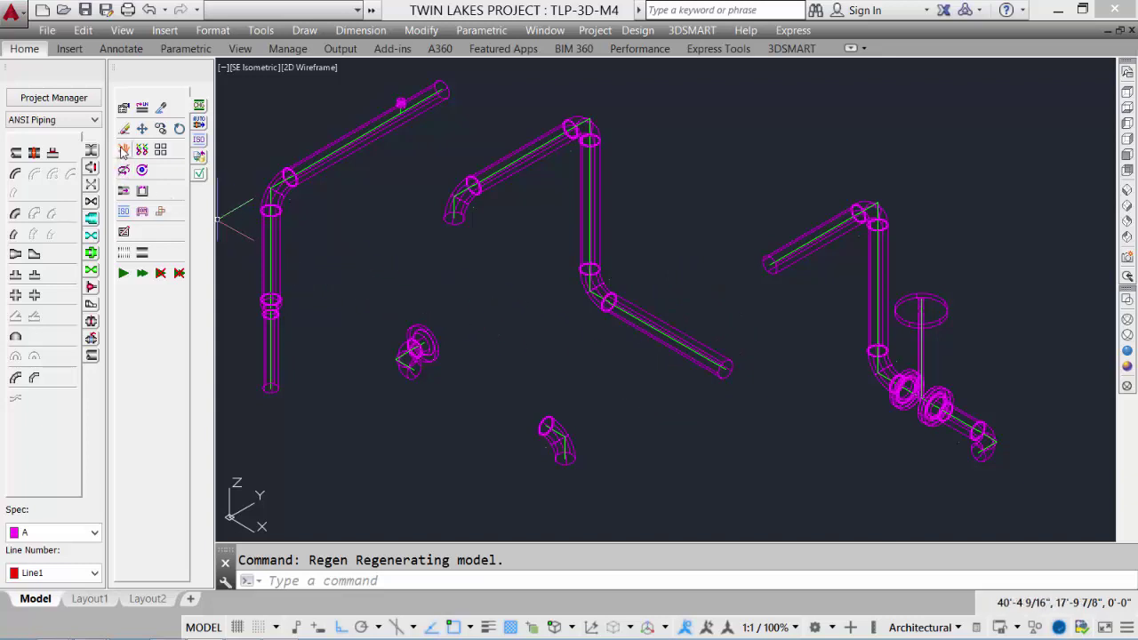
Reconnect the detached elbow and its weld to the open end of the stretched pipe, keeping the default rotation
left_click(123, 151)
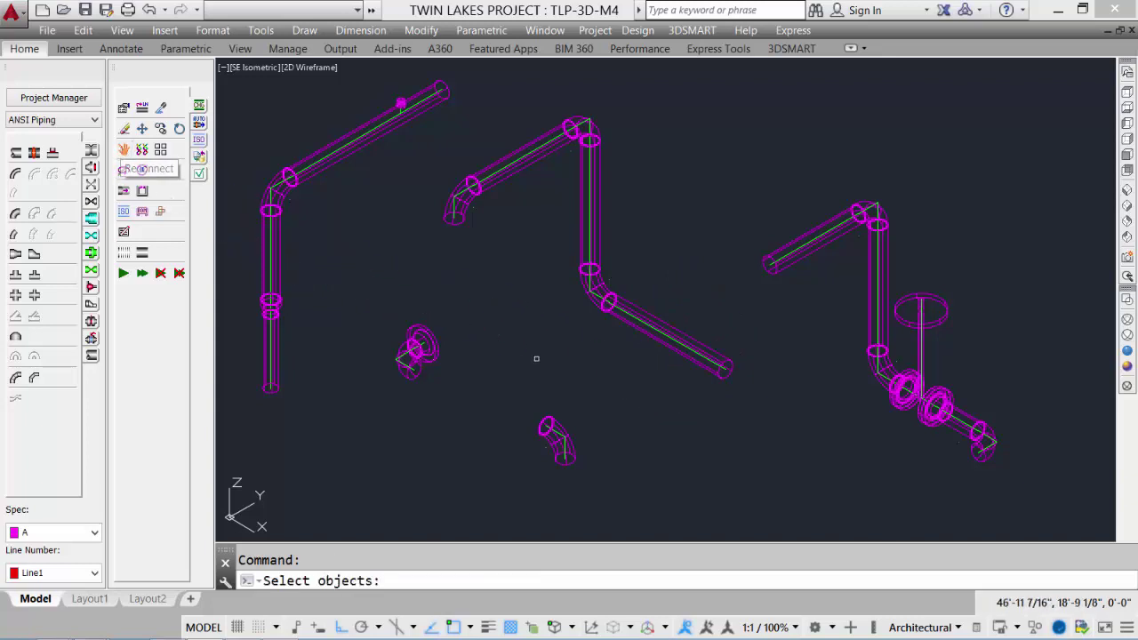
left_click(511, 386)
left_click(613, 500)
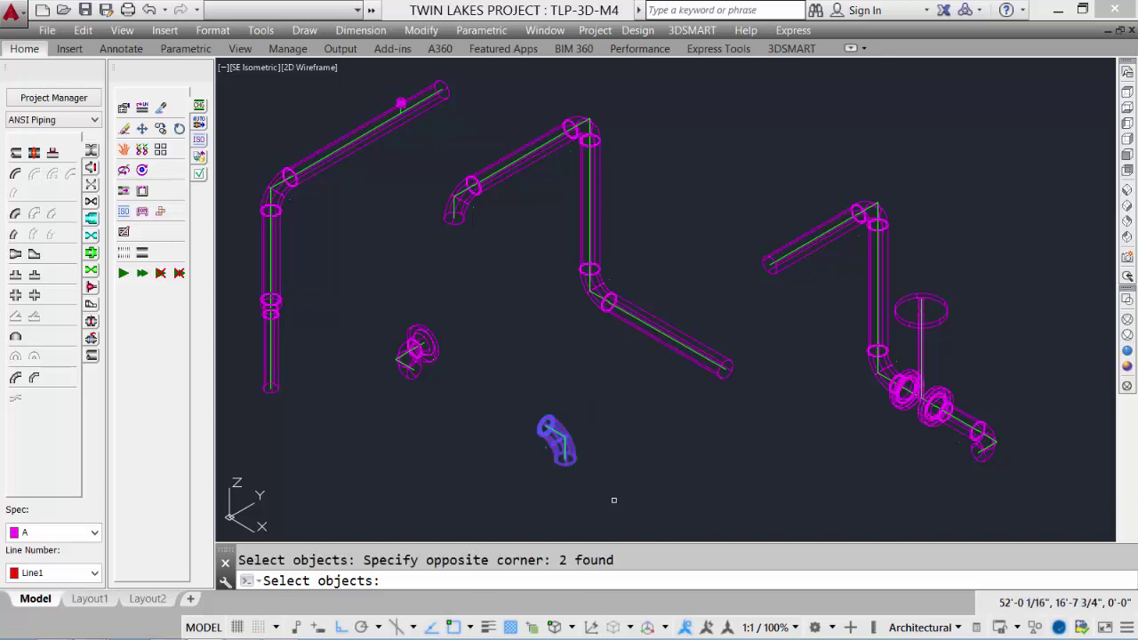
key("Return")
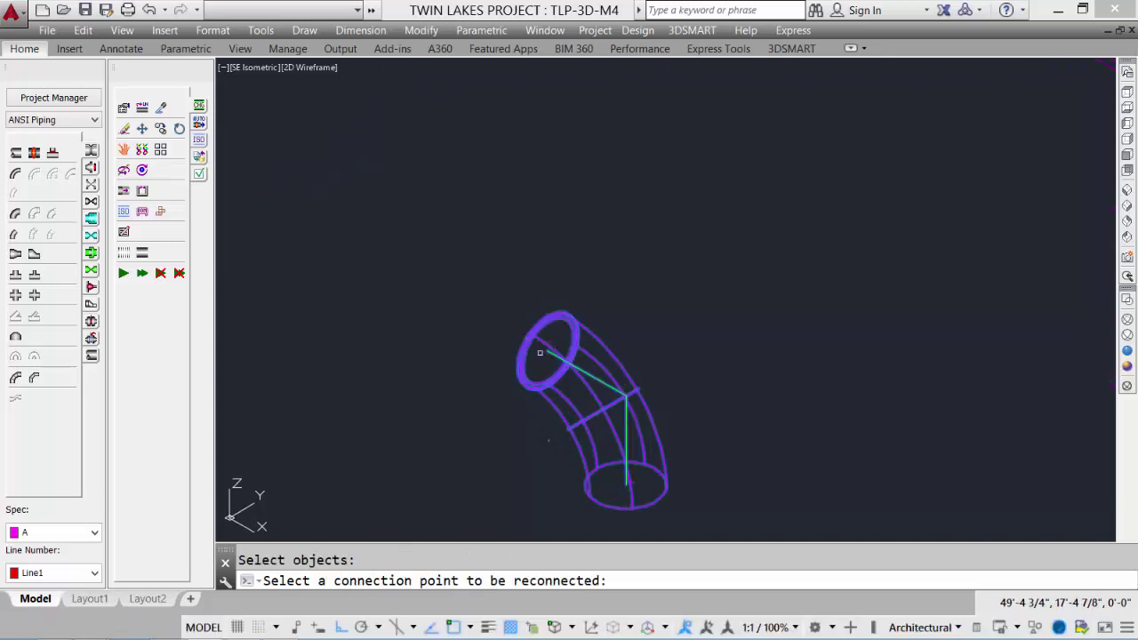
left_click(540, 353)
scroll(791, 283, "down", 4)
scroll(989, 225, "up", 2)
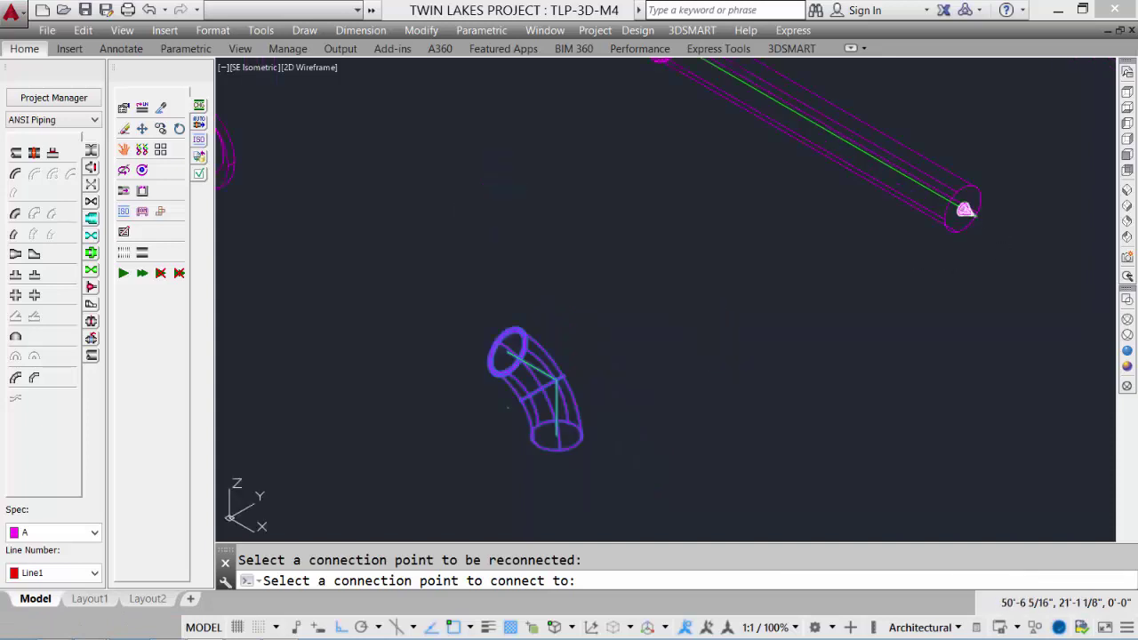
left_click(965, 209)
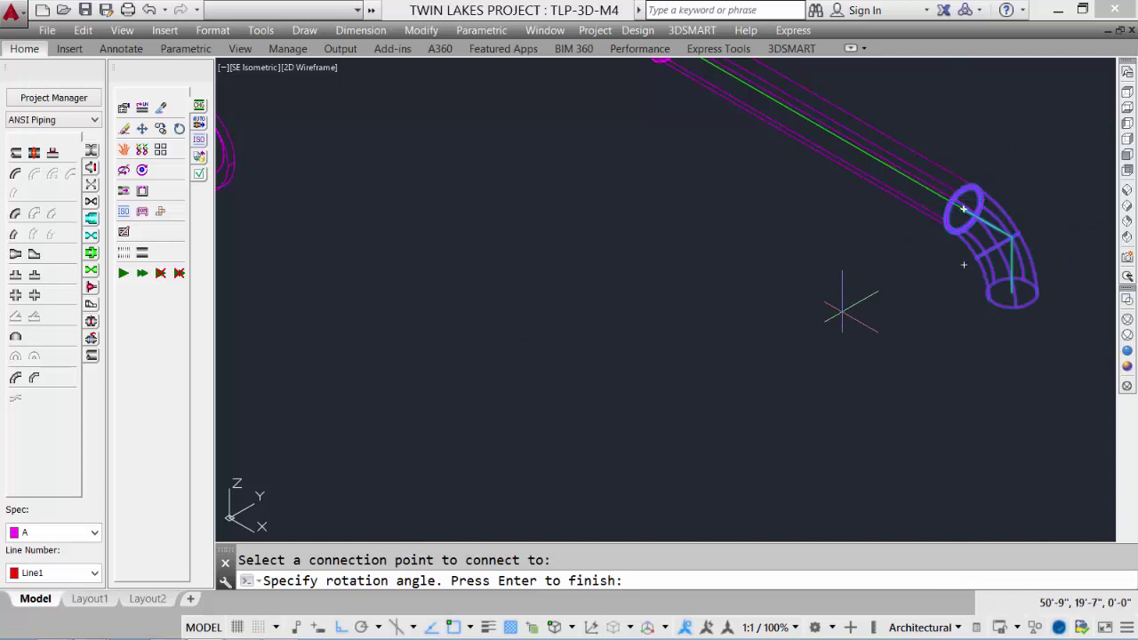
key("Return")
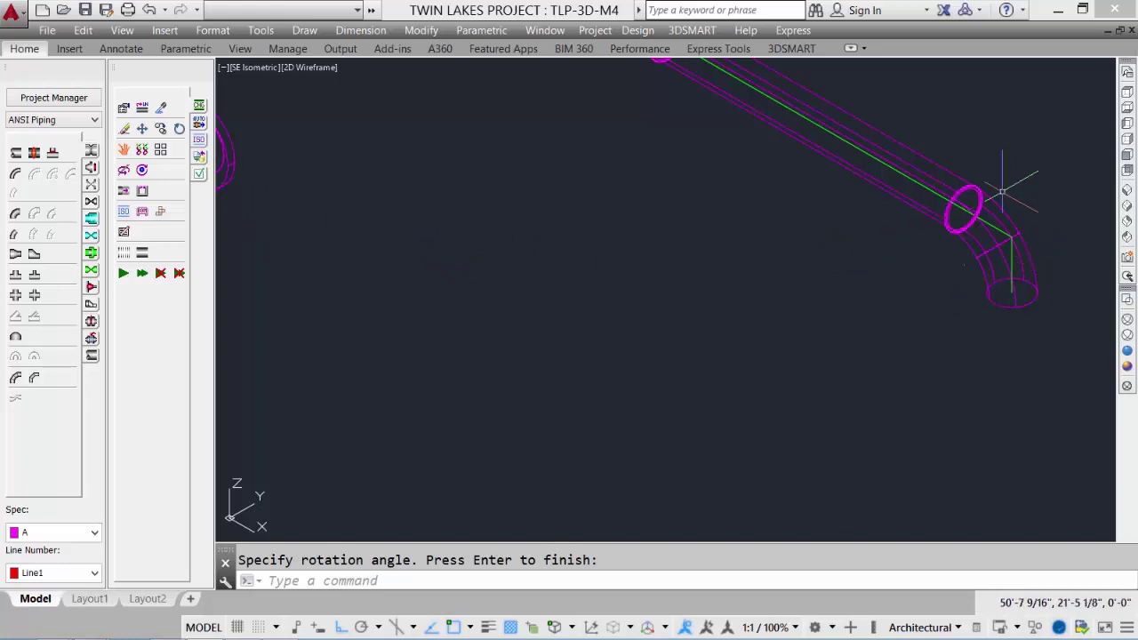
scroll(557, 302, "down", 6)
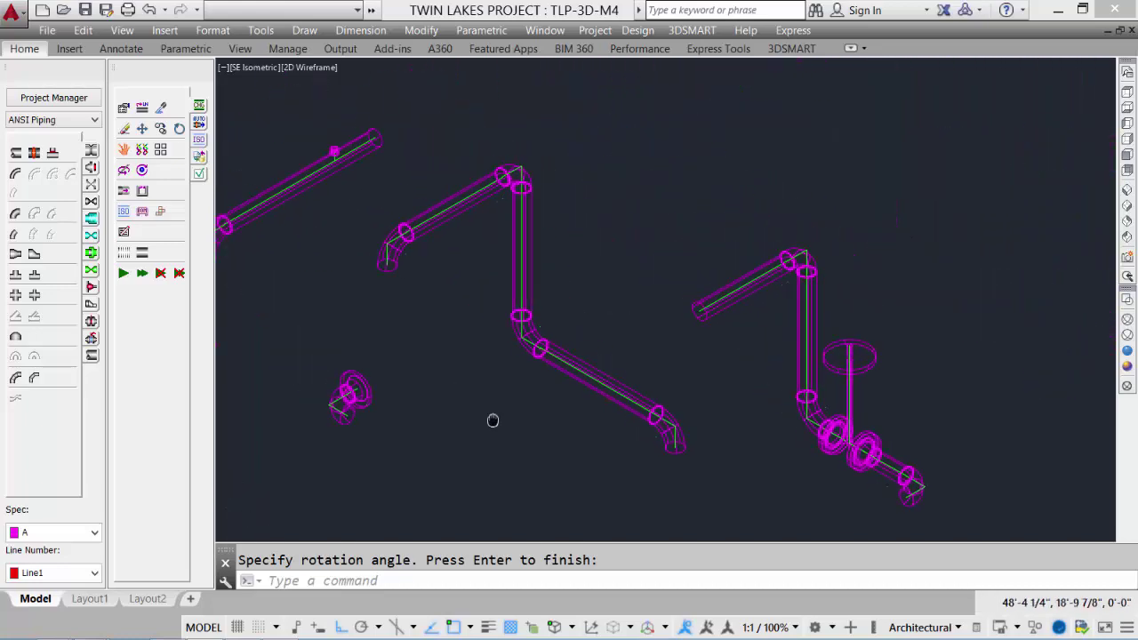
middle_click_drag(324, 306, 508, 305)
scroll(508, 305, "up", 2)
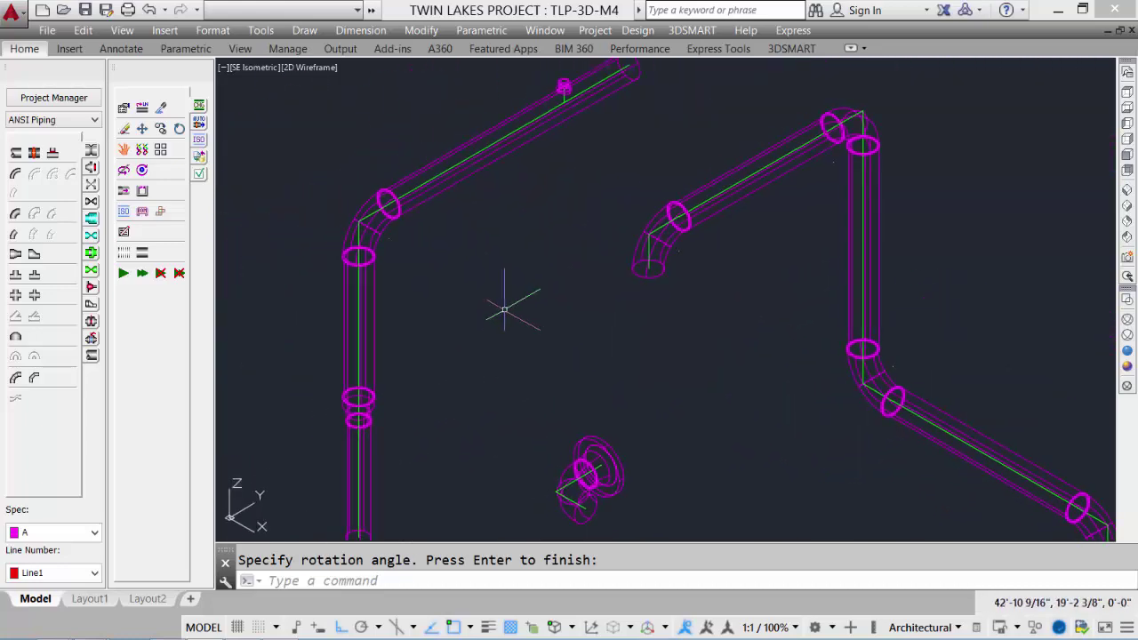
Break the pipe carrying the threaded olet, placing the first break point 8 inches from its weld at the elbow
left_click(144, 192)
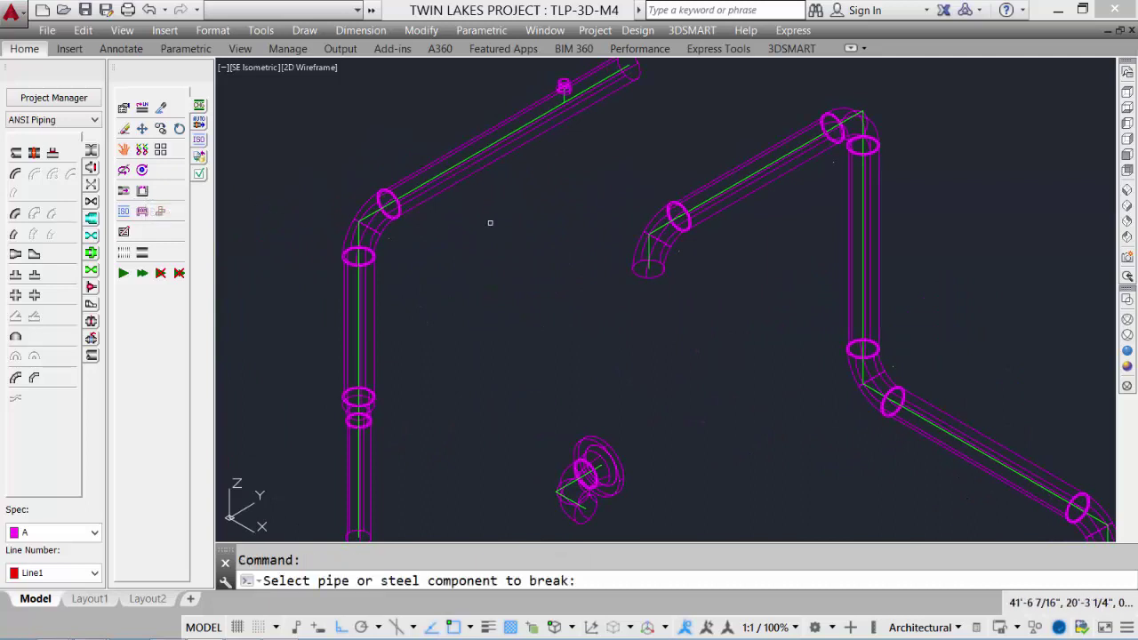
left_click(425, 176)
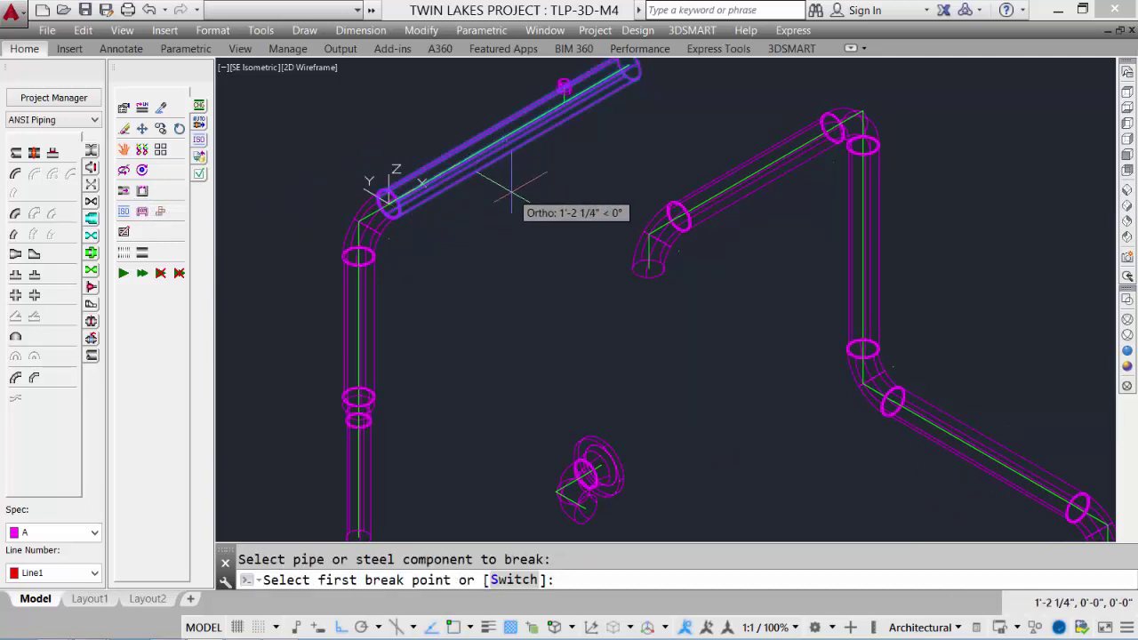
key("Return")
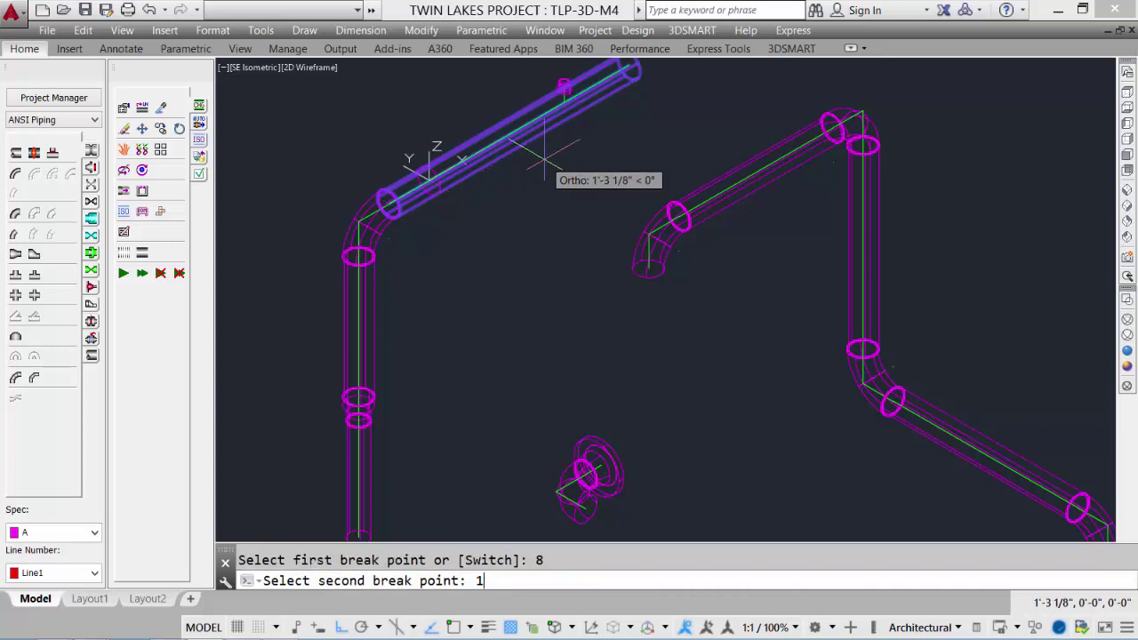
key("Return")
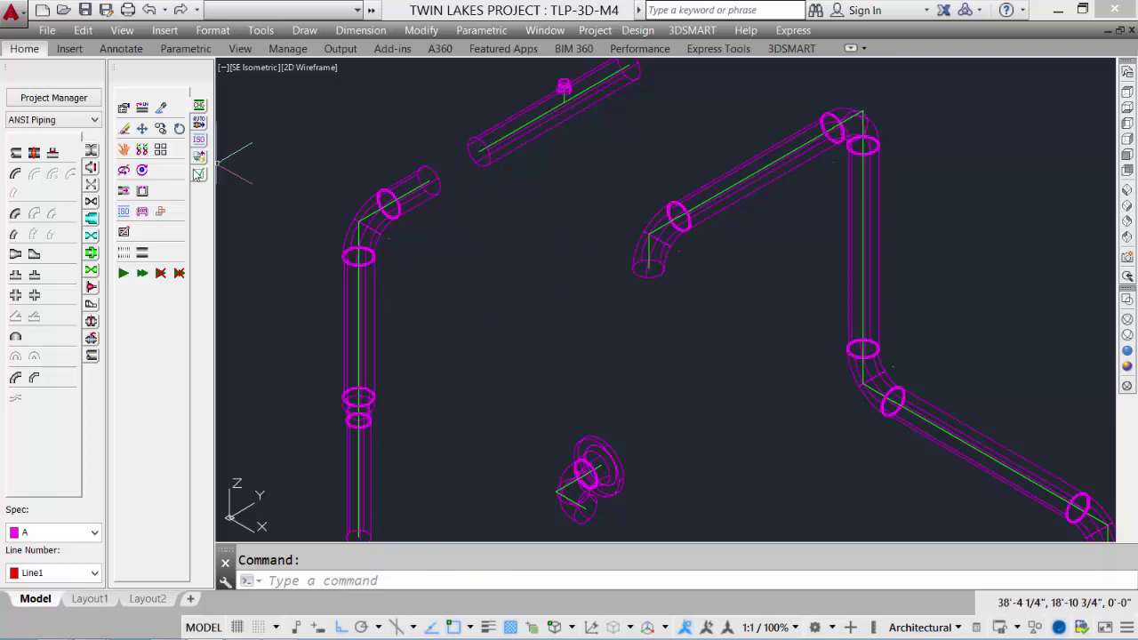
Revolve the loose elbow, weld and flange assembly 90 degrees about the flange's connection point
left_click(142, 170)
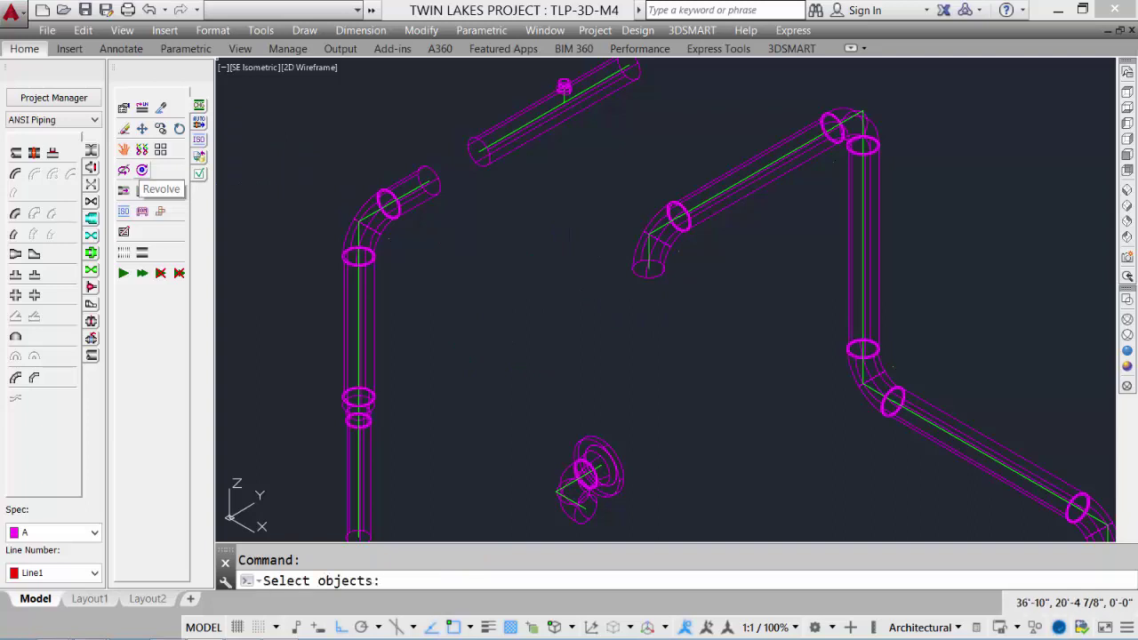
middle_click_drag(499, 397, 477, 168)
left_click(478, 168)
left_click(727, 369)
key("Return")
scroll(647, 259, "up", 4)
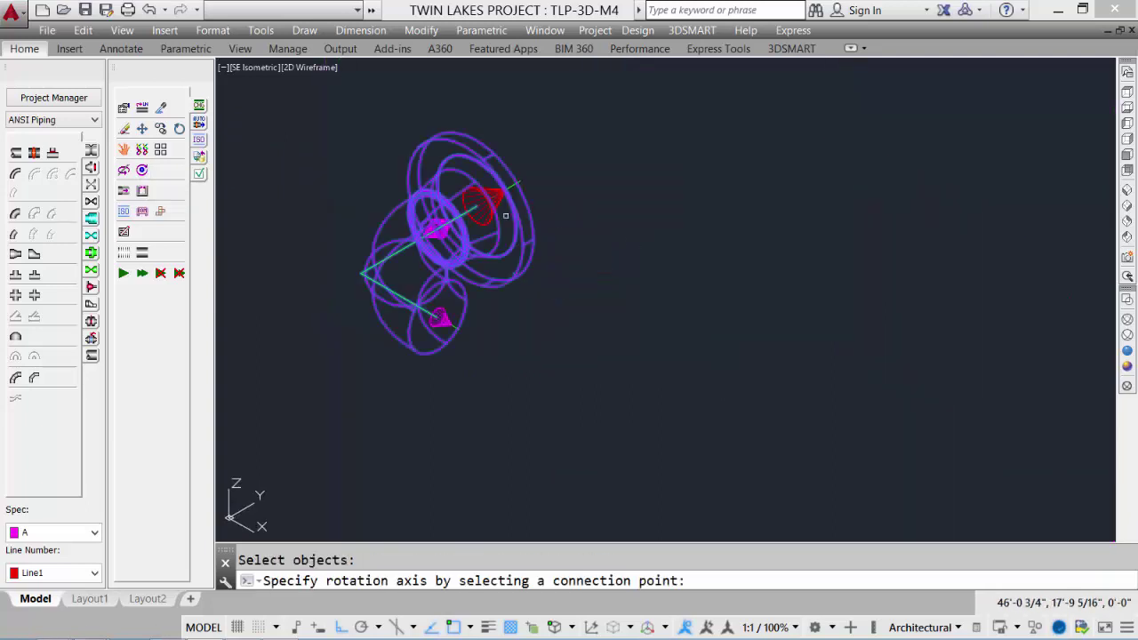
left_click(476, 206)
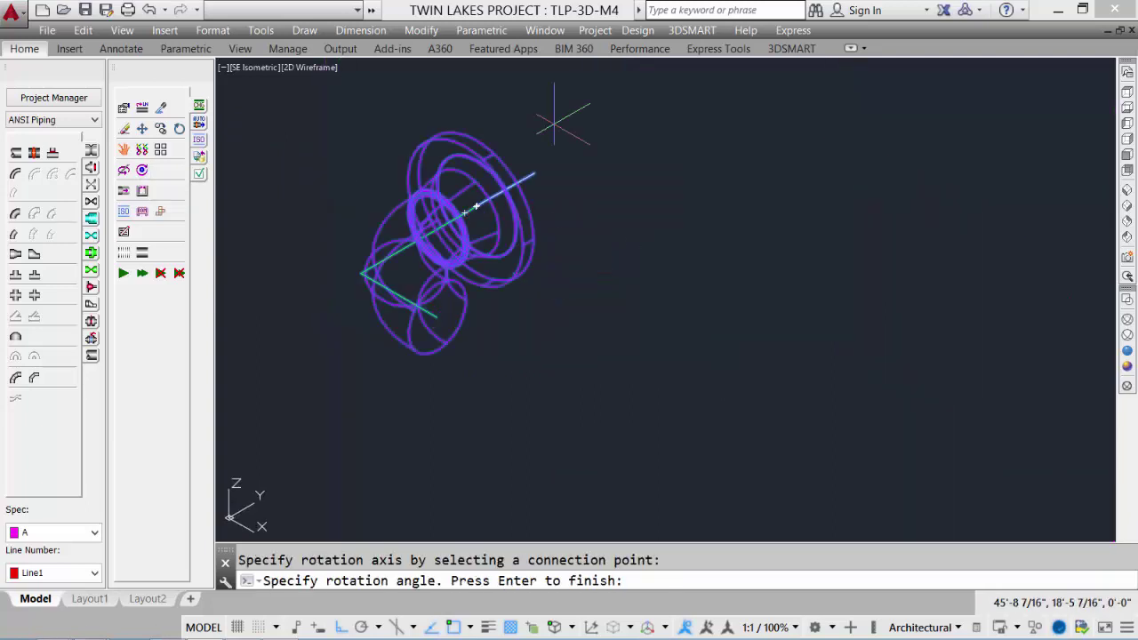
type("90")
key("Return")
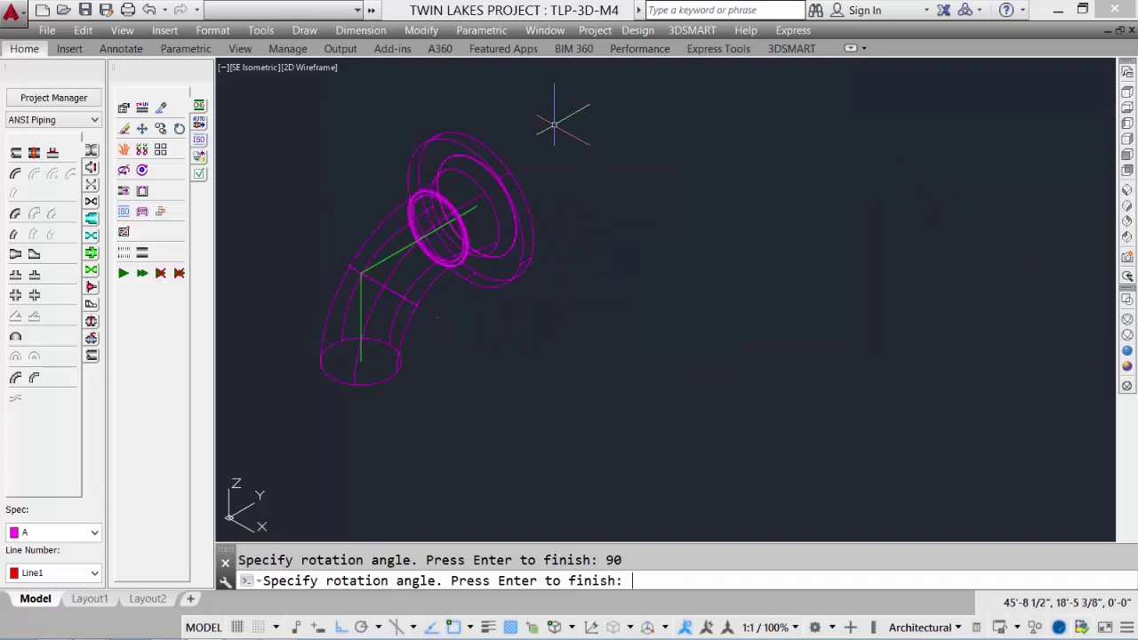
key("Return")
scroll(596, 198, "down", 3)
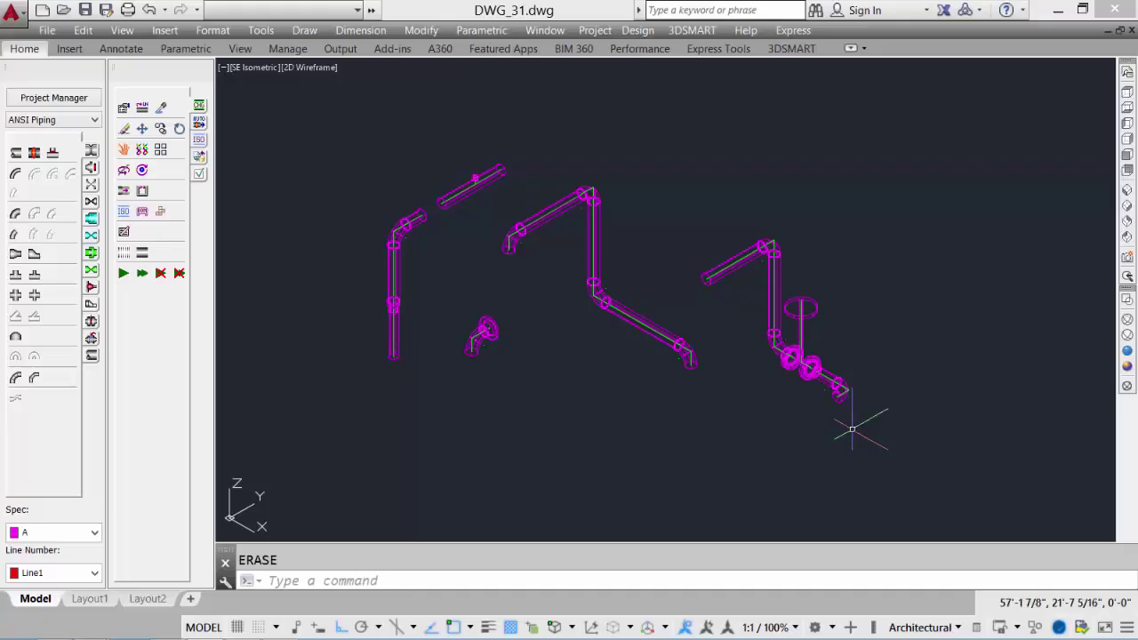
Erase all of the practice pipe runs together with the loose elbow and flange assembly
left_click(861, 431)
left_click(363, 153)
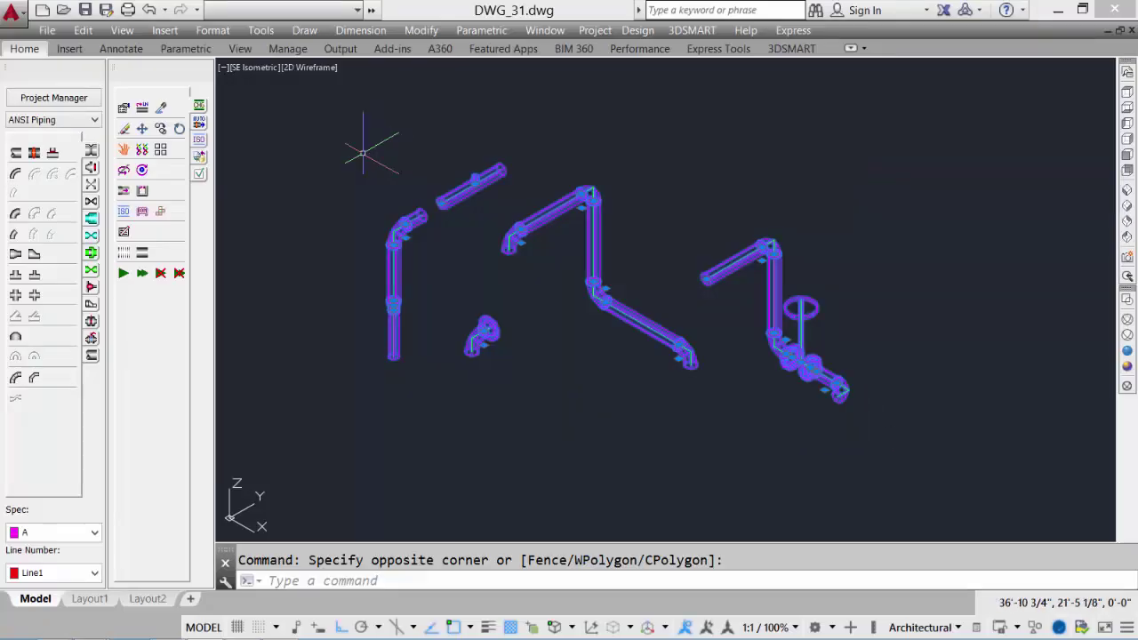
key("Return")
Examine the vertical vessel, the skid-mounted horizontal vessel, their nozzles and the route lines running between them
scroll(412, 269, "down", 2)
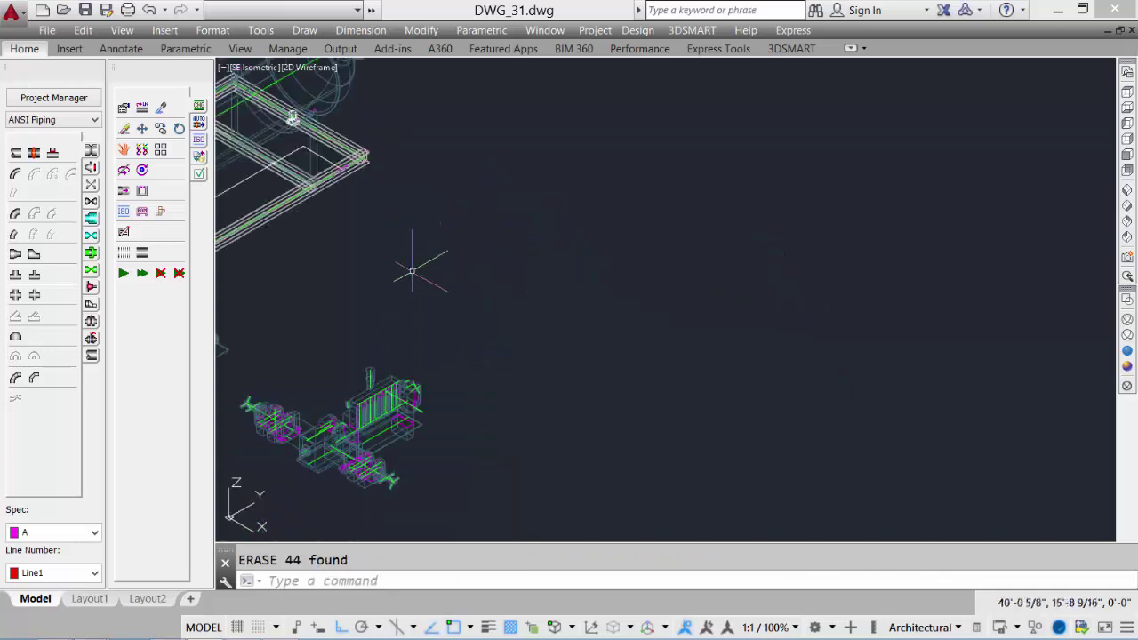
middle_click_drag(411, 270, 739, 332)
middle_click_drag(317, 227, 490, 297)
scroll(500, 326, "up", 1)
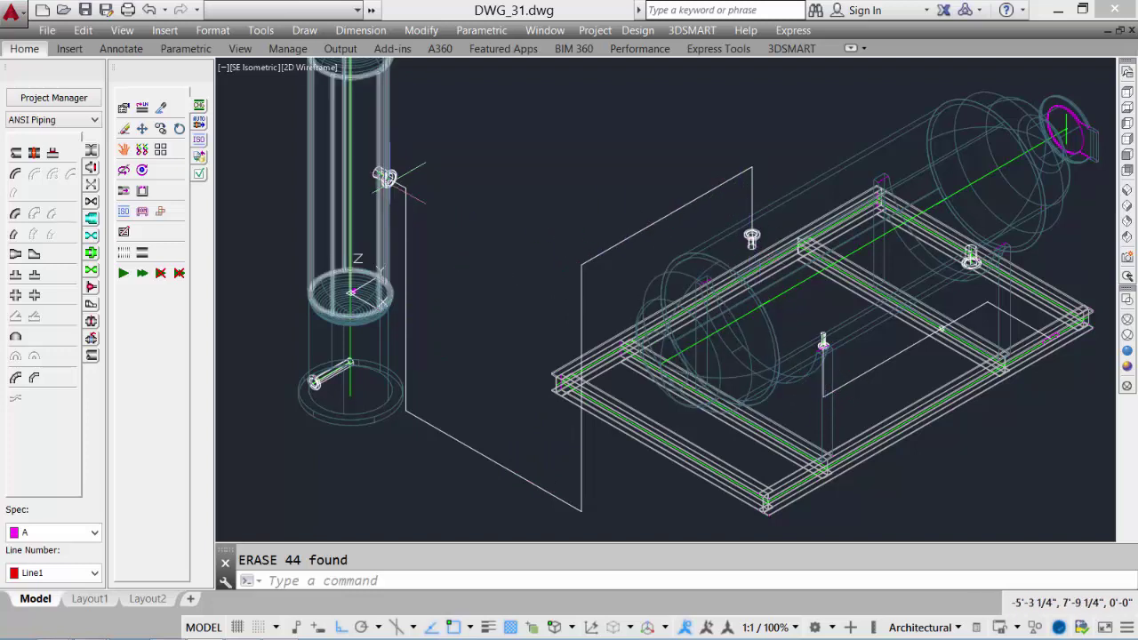
scroll(866, 314, "up", 5)
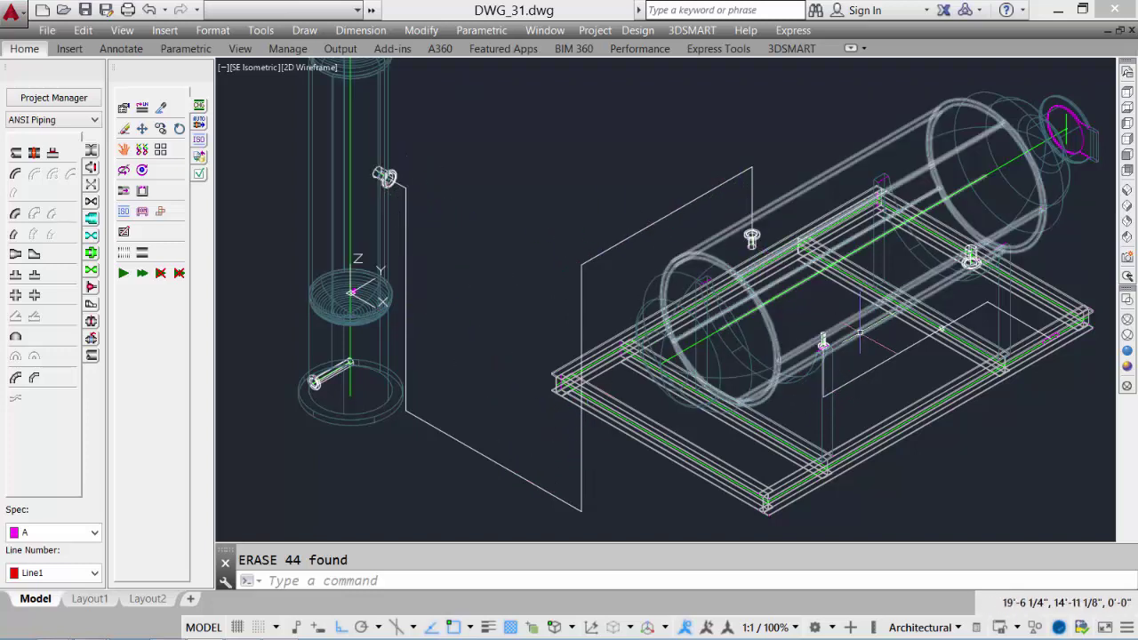
left_click(561, 335)
key("Delete")
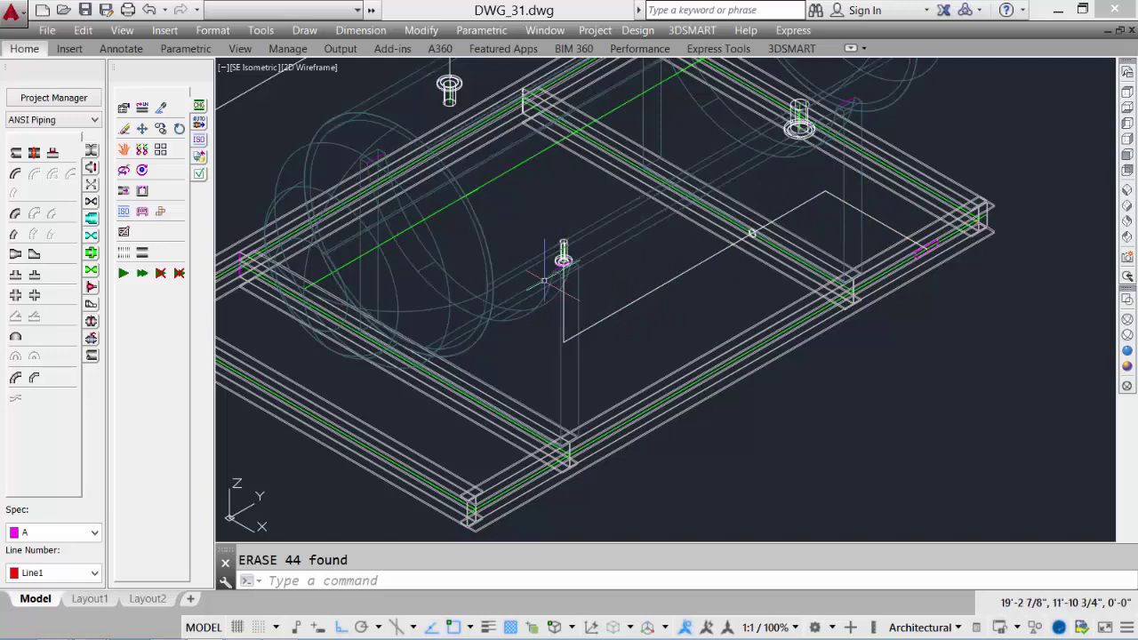
scroll(792, 228, "down", 2)
middle_click_drag(791, 229, 1048, 286)
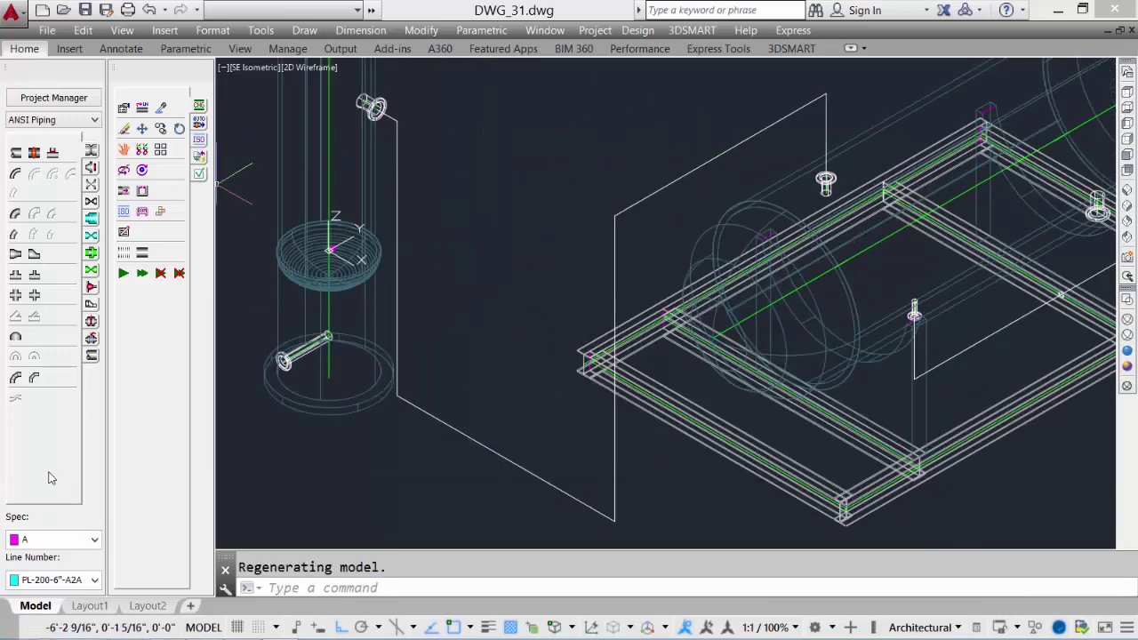
Place a gasket from spec A for line PL-200-6"-A2A on the face of the vertical vessel's upper side nozzle
left_click(41, 542)
left_click(200, 122)
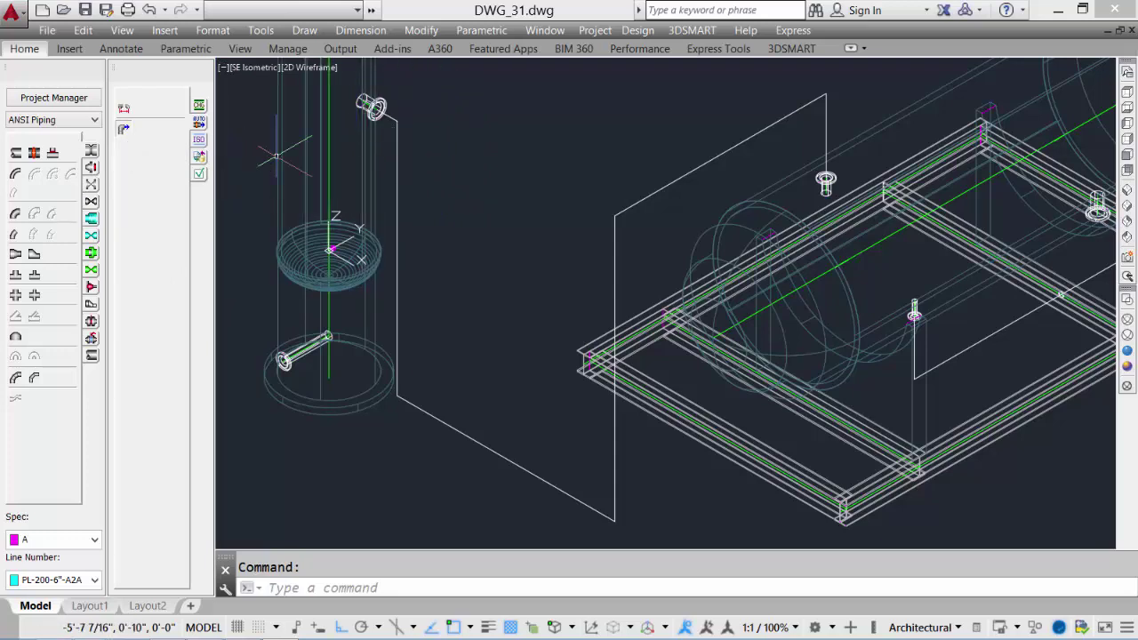
left_click(91, 168)
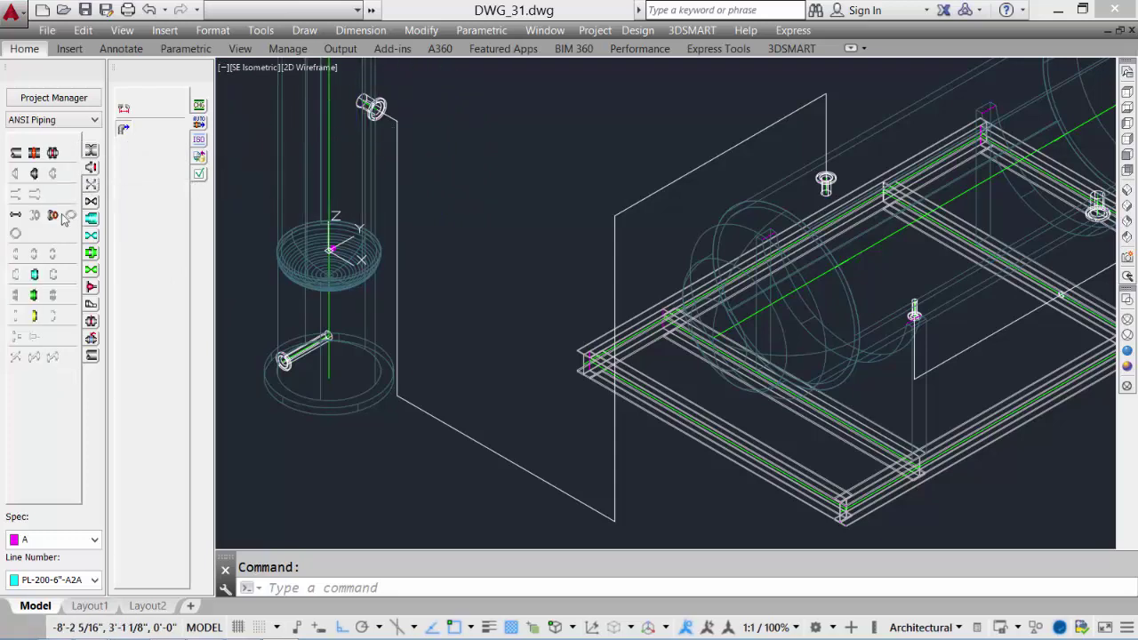
left_click(52, 215)
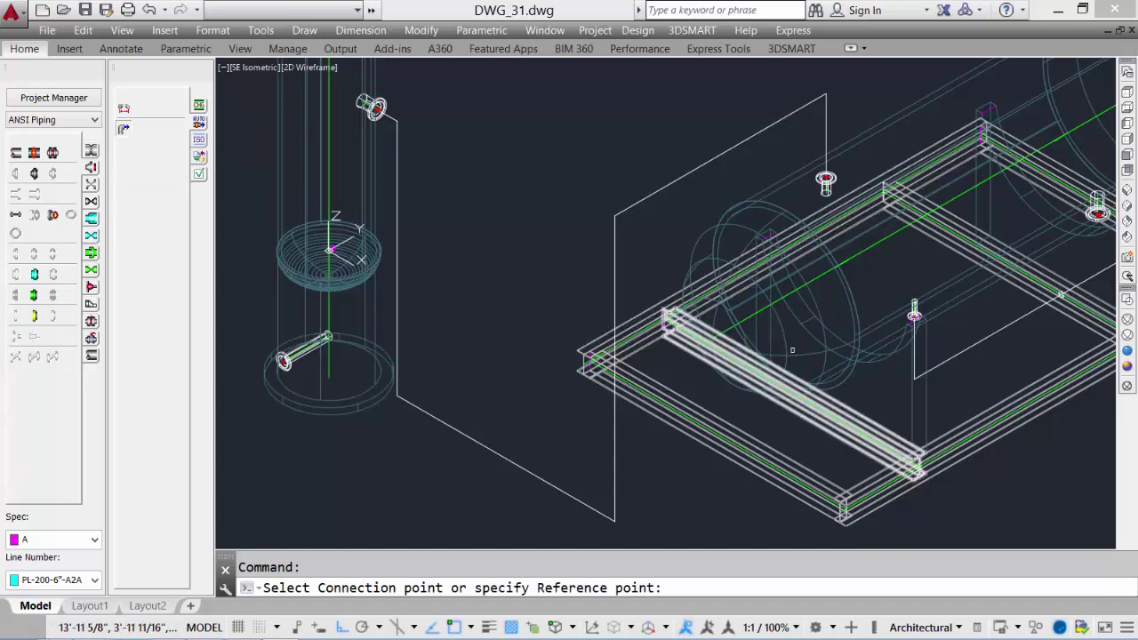
scroll(467, 248, "up", 3)
left_click(443, 194)
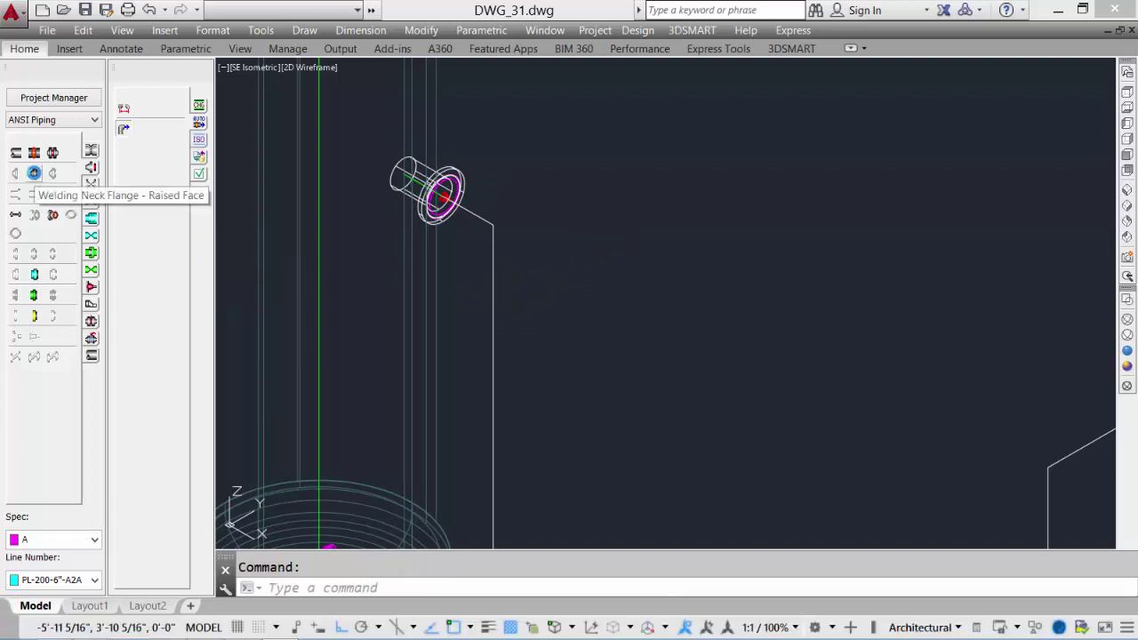
Attach a raised-face welding neck flange to the nozzle gasket and add the bolts to the flanged joint
left_click(34, 172)
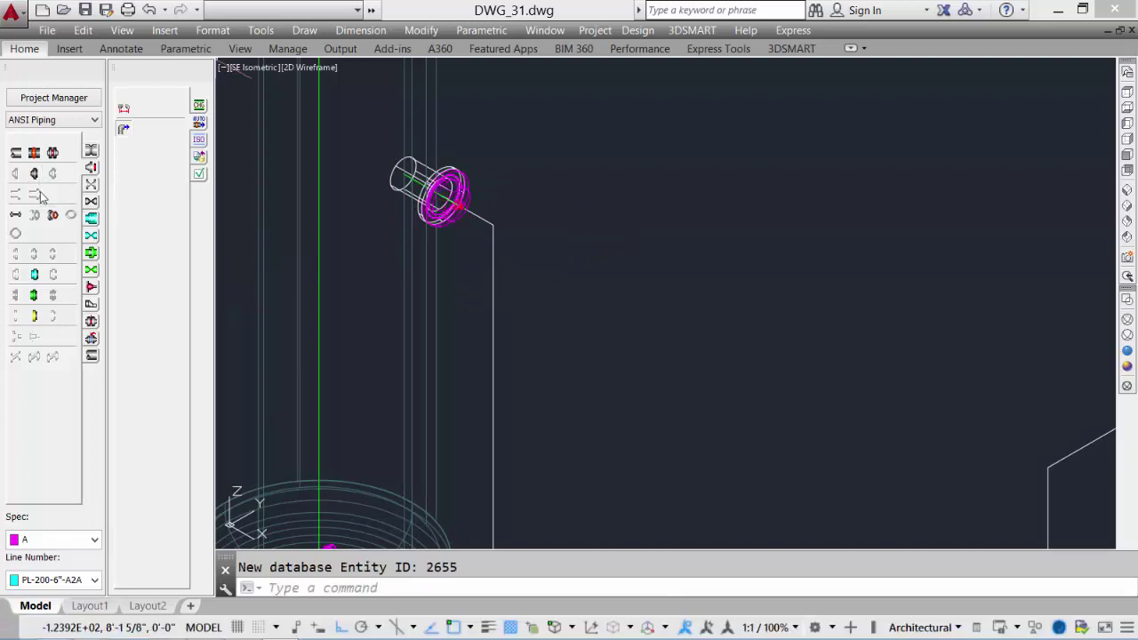
left_click(16, 217)
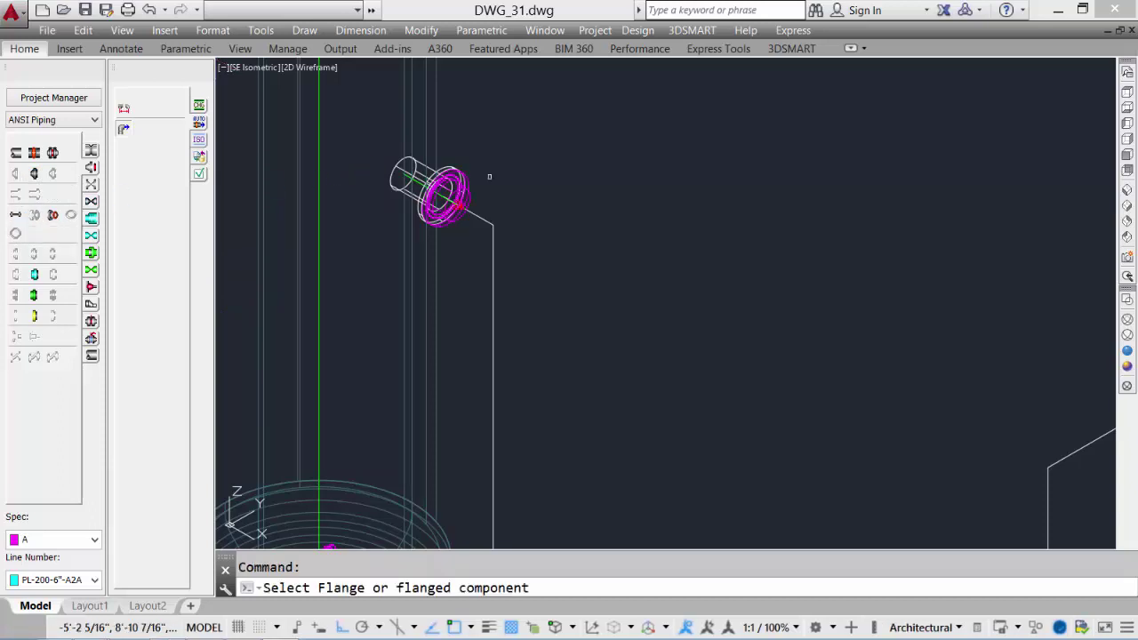
left_click(443, 193)
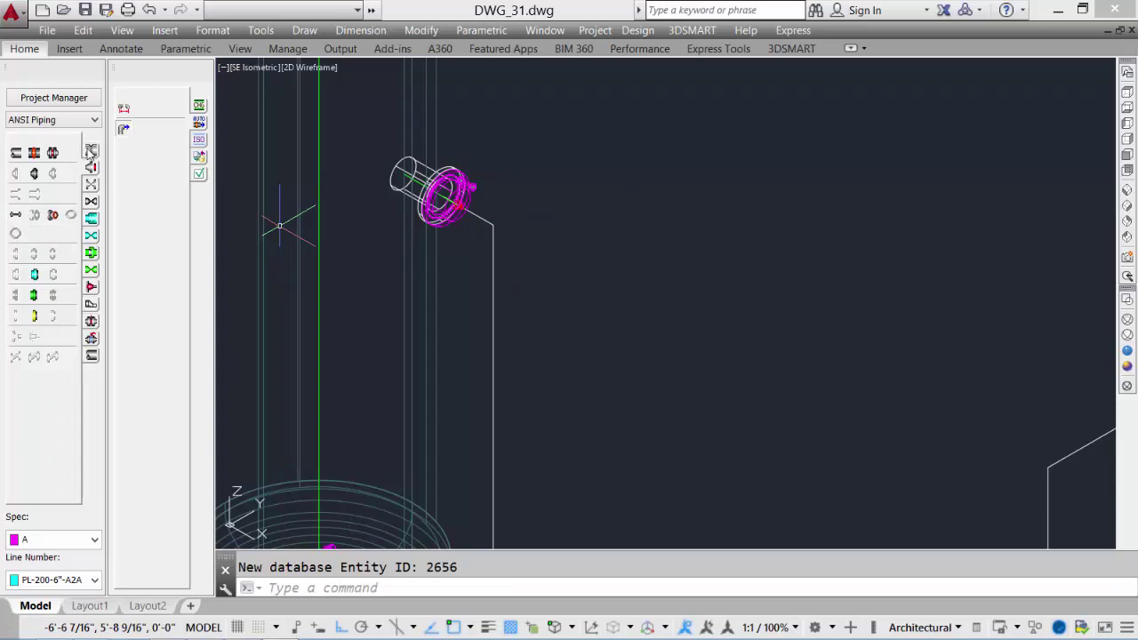
Add a long-radius 90° elbow to the welding neck flange, with its branch directed downward along the route line
left_click(91, 153)
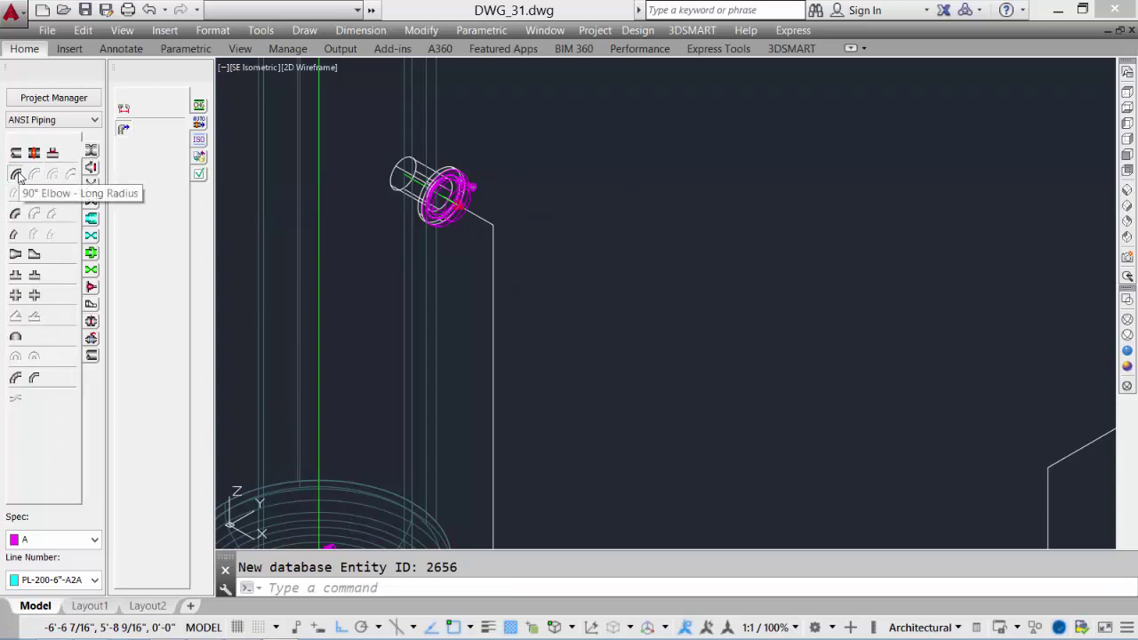
left_click(17, 174)
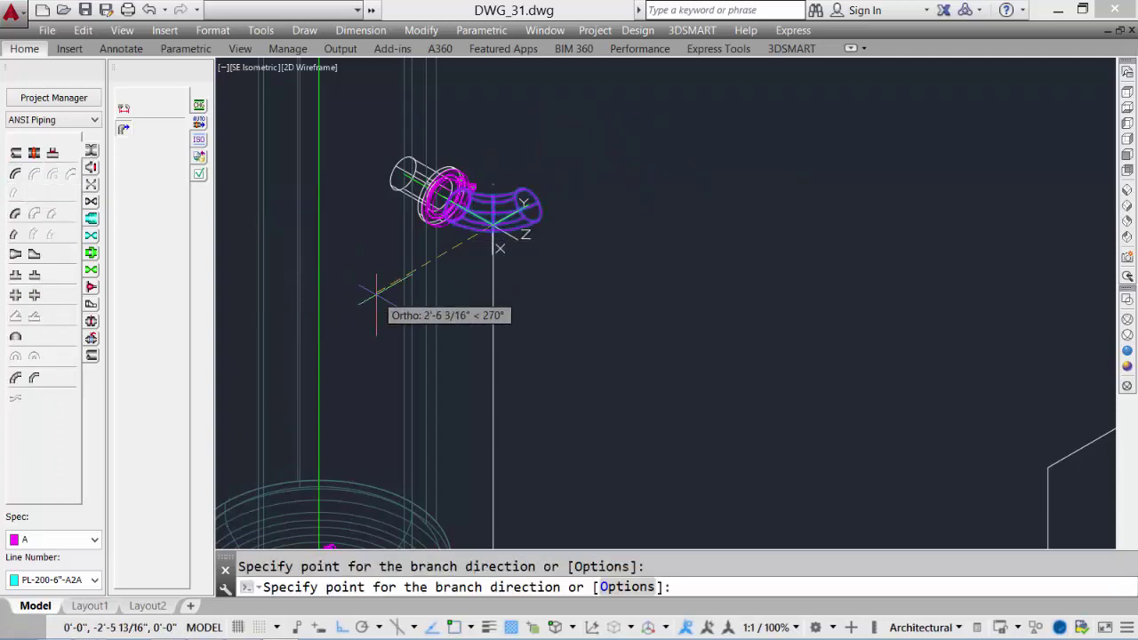
left_click(566, 379)
Run an 11-foot pipe straight down from the elbow's open end along the vertical route line
middle_click_drag(575, 372, 582, 276)
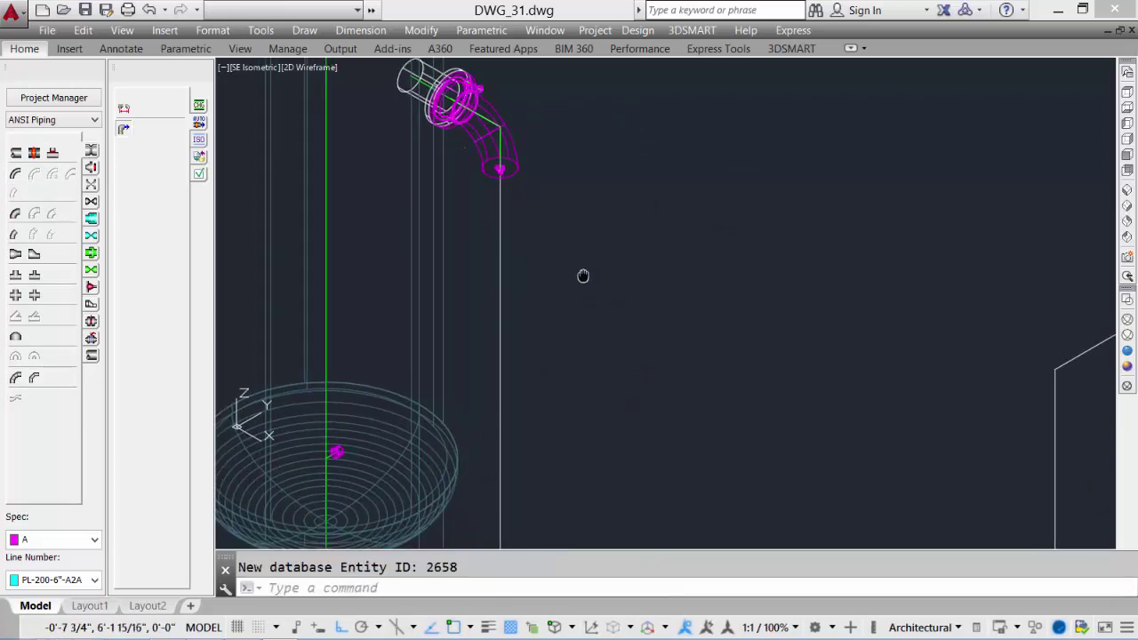
left_click(16, 153)
scroll(622, 317, "down", 2)
middle_click_drag(620, 320, 591, 132)
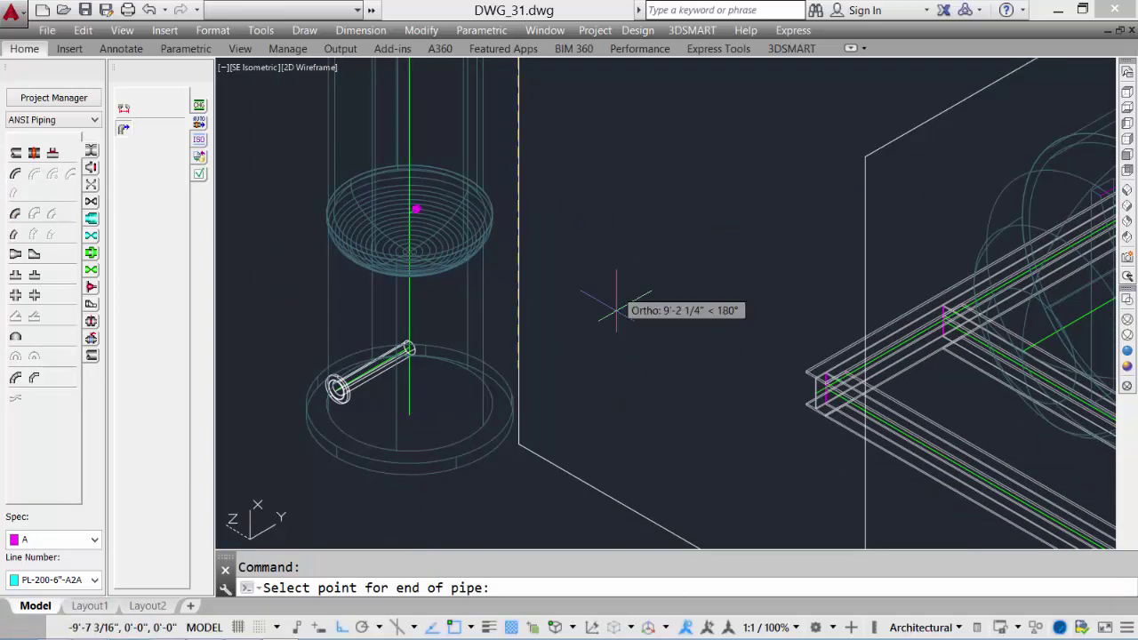
type("11'")
key("Return")
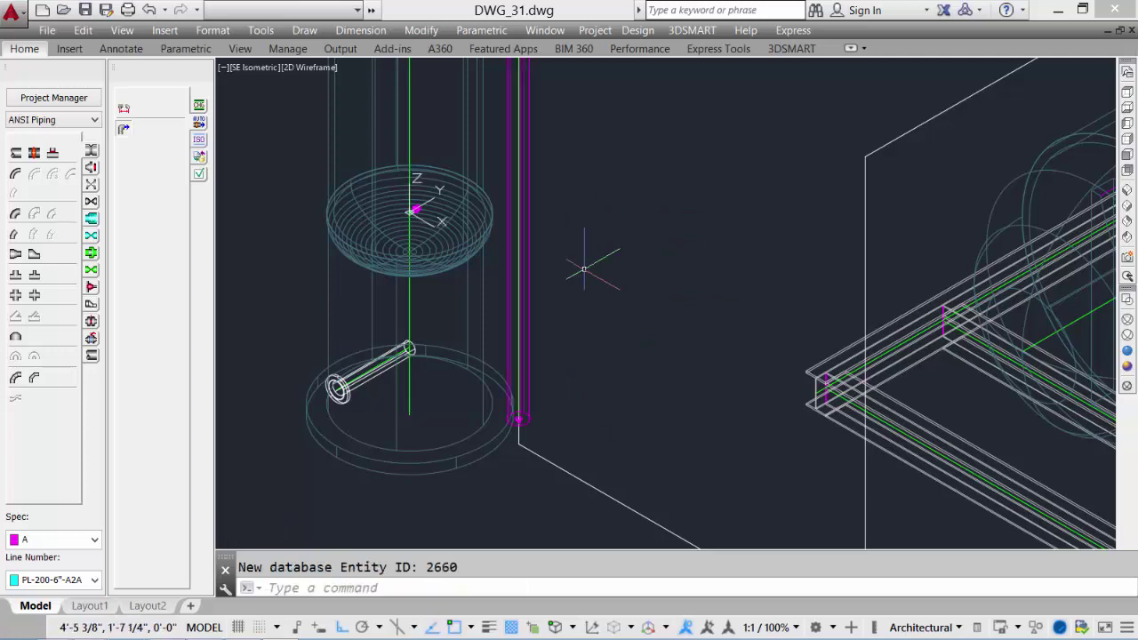
Add an elbow at the vertical pipe's lower end, directed along the lower route line, and extend it with a 2-foot pipe
left_click_drag(222, 259, 518, 418)
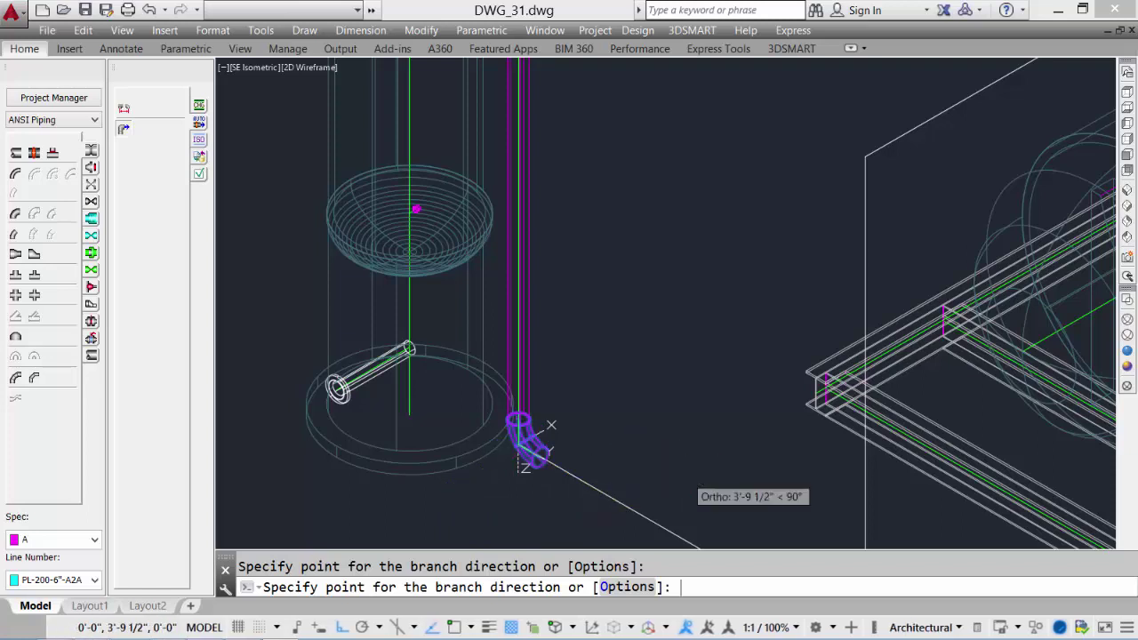
left_click(681, 480)
middle_click_drag(705, 381, 615, 234)
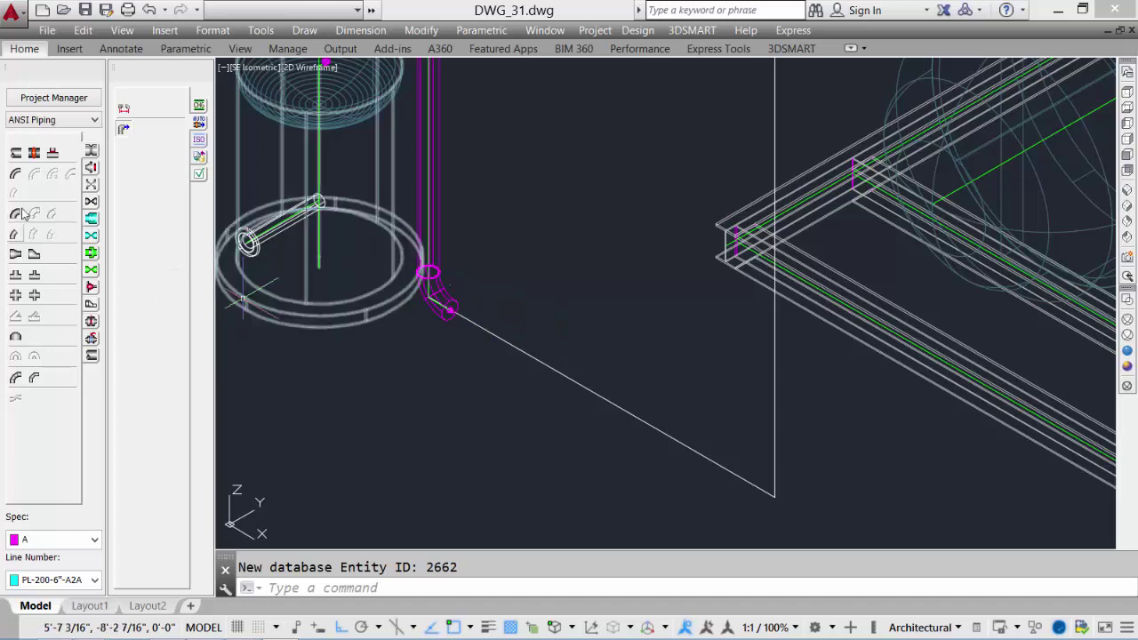
left_click(16, 153)
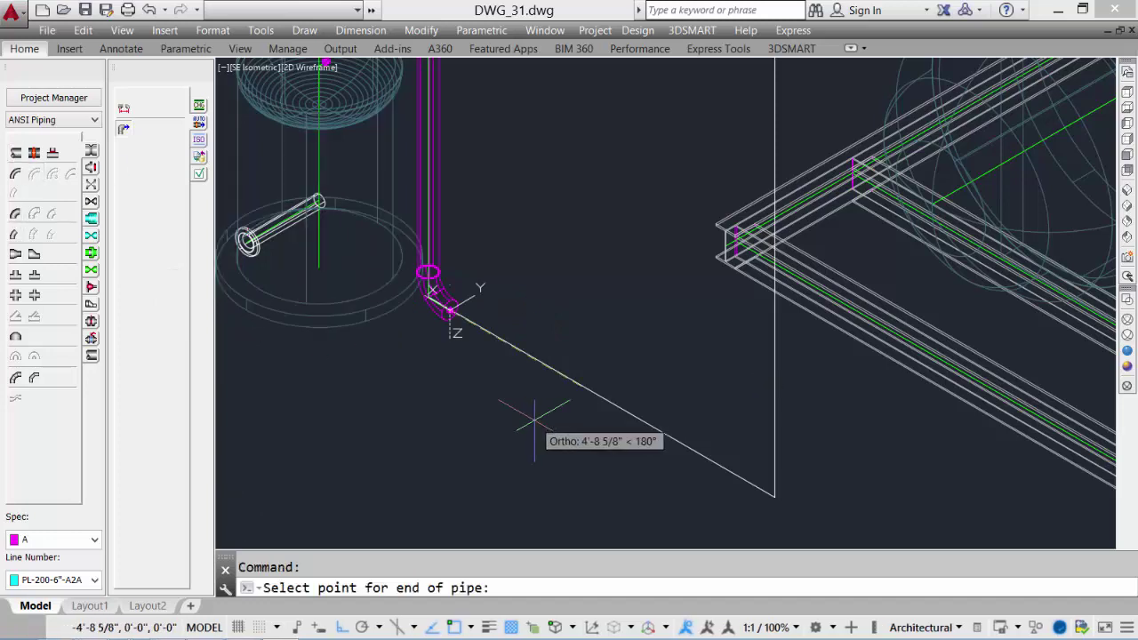
type("2'")
key("Return")
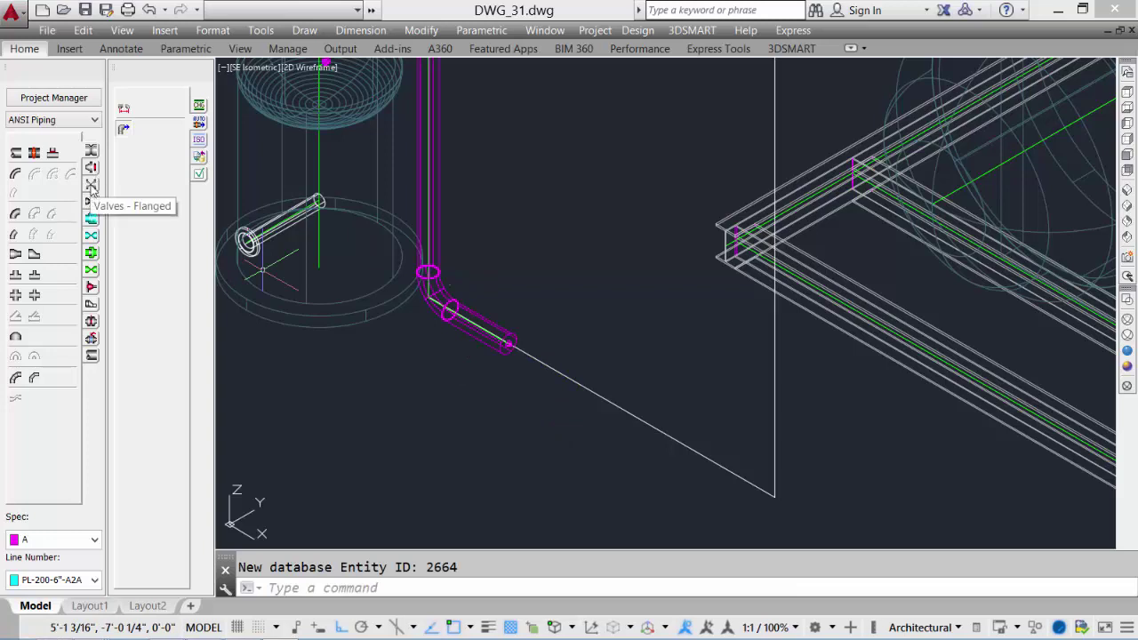
Turn on valve set auto-completion and add a 6-inch RF 150# gate valve from spec A at the 2-foot pipe's end, rotated -90 degrees
left_click(92, 184)
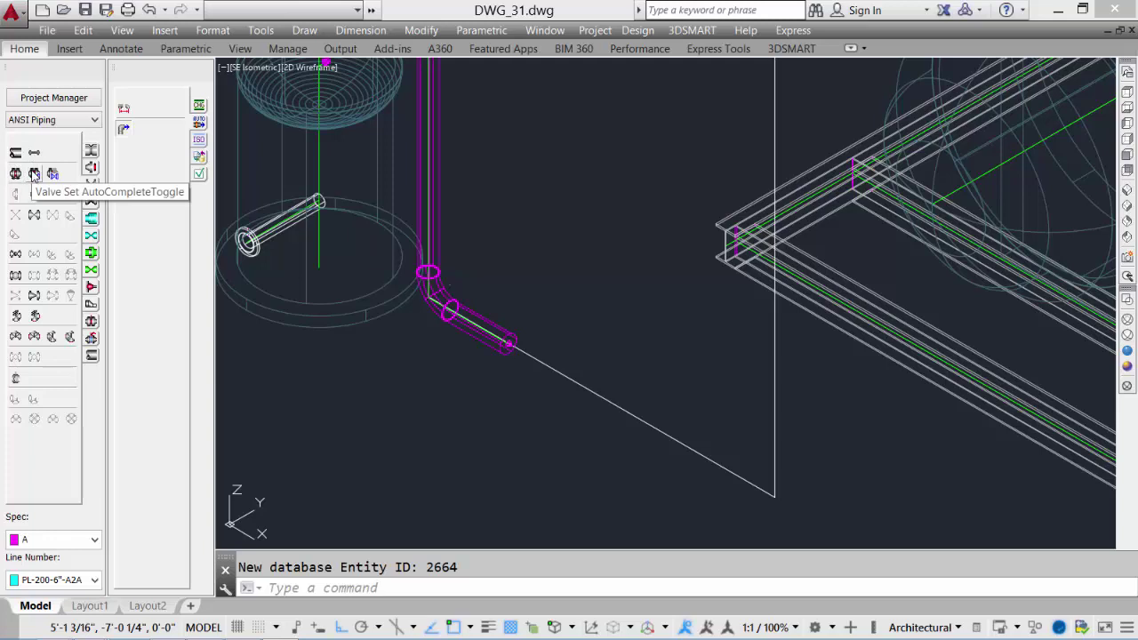
left_click(33, 174)
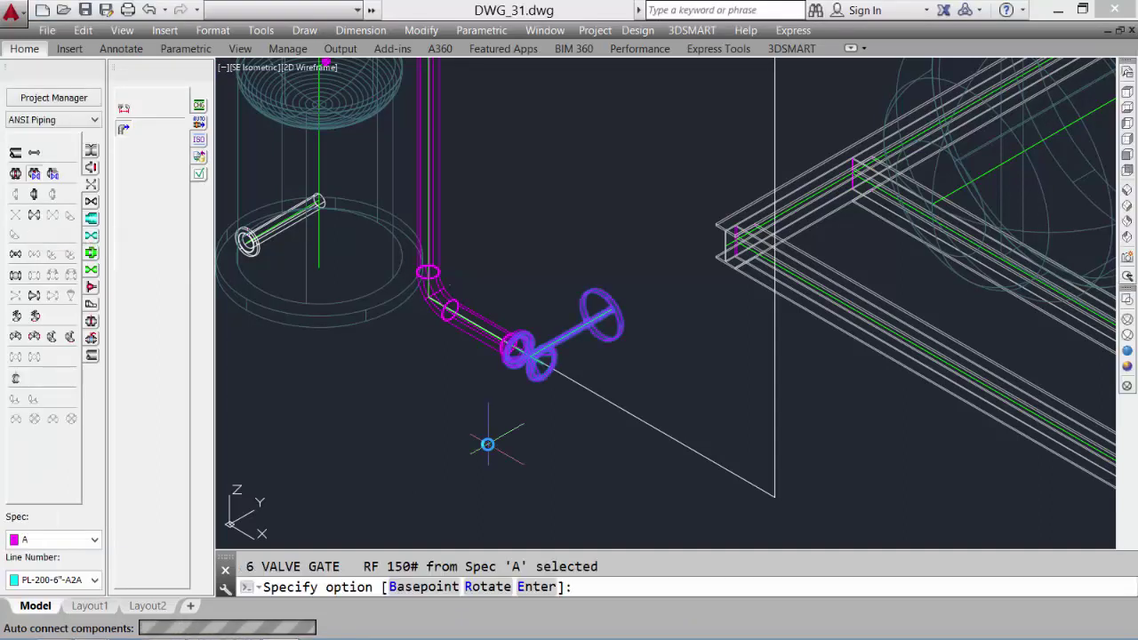
type("r")
key("Return")
type("-90")
key("Return")
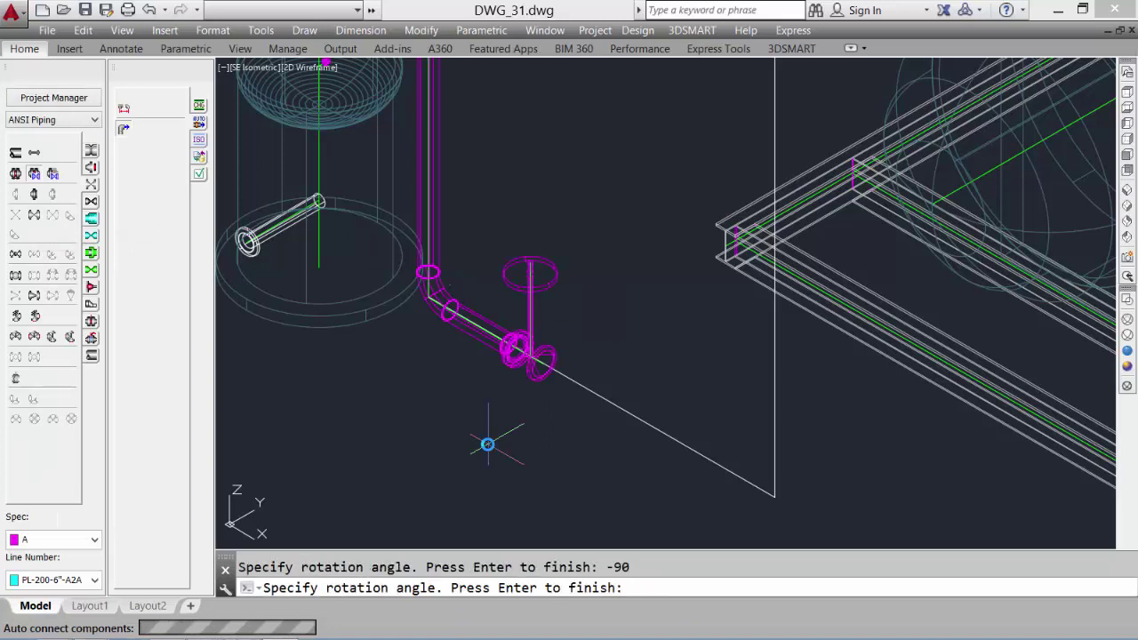
key("Return")
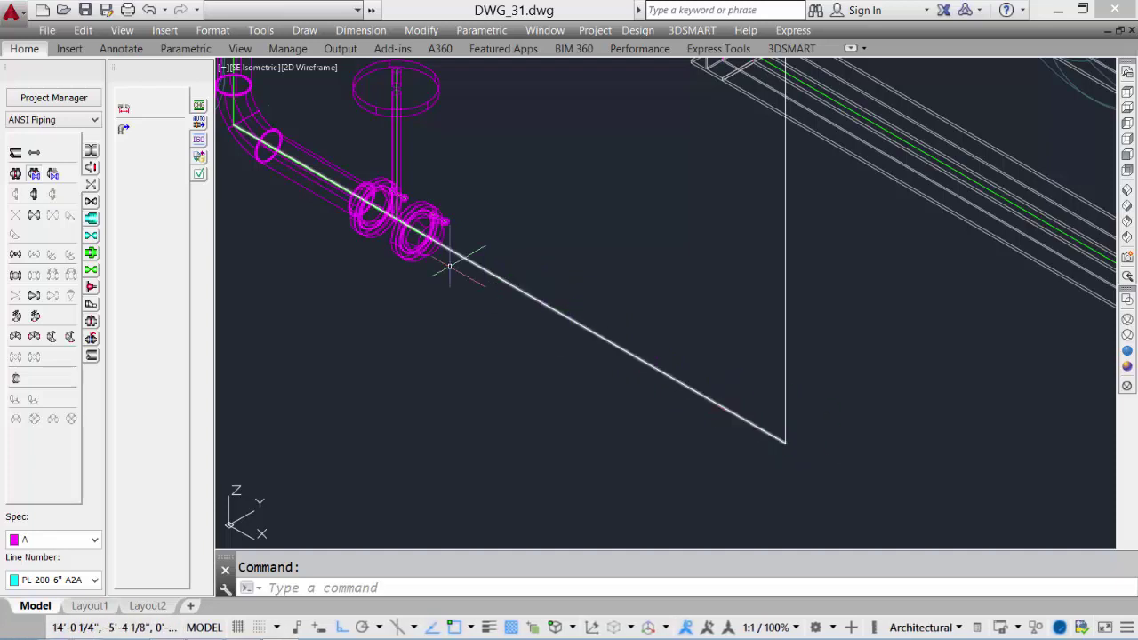
Place a 6-inch SCH 40 long-radius 90° elbow at the lower route line's far corner, relative to the gate valve's open end
left_click(123, 108)
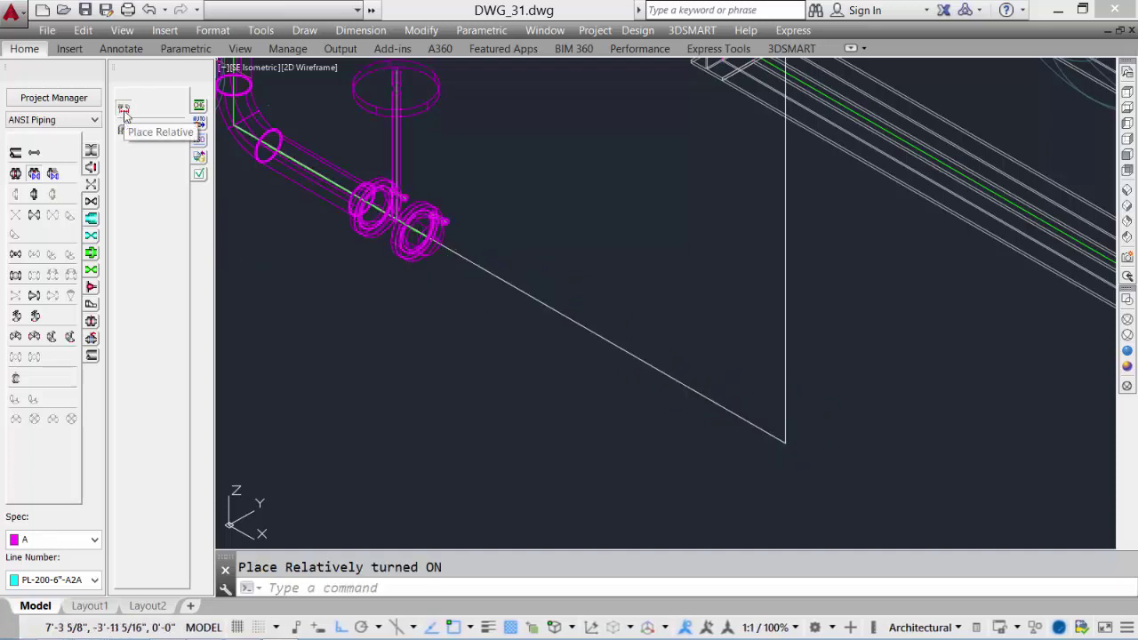
left_click(90, 167)
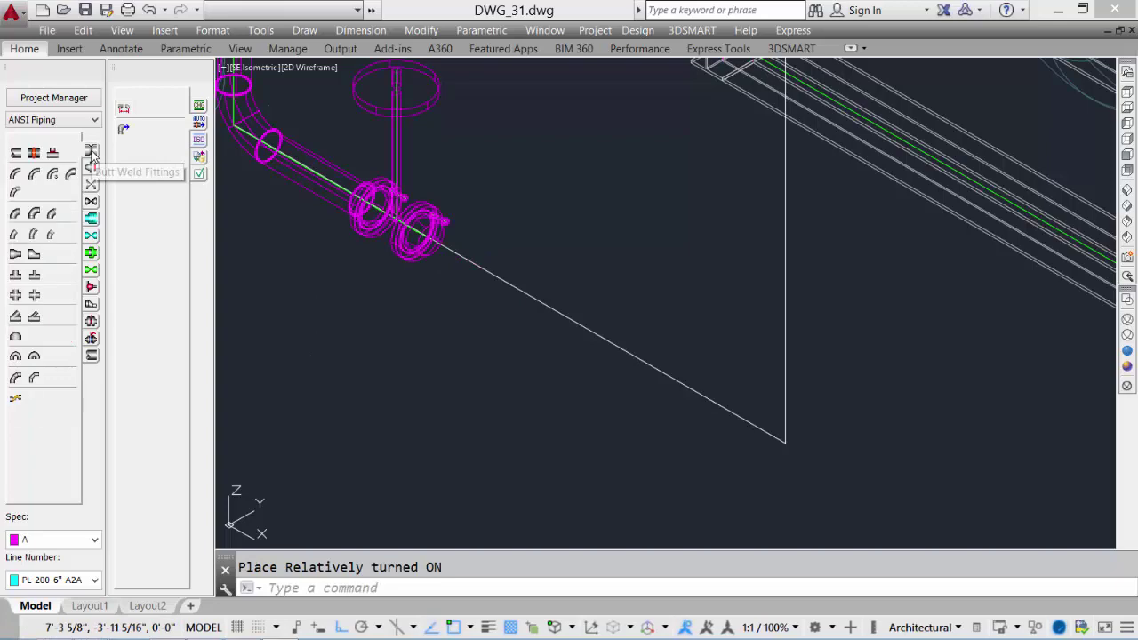
left_click(17, 174)
scroll(421, 233, "up", 3)
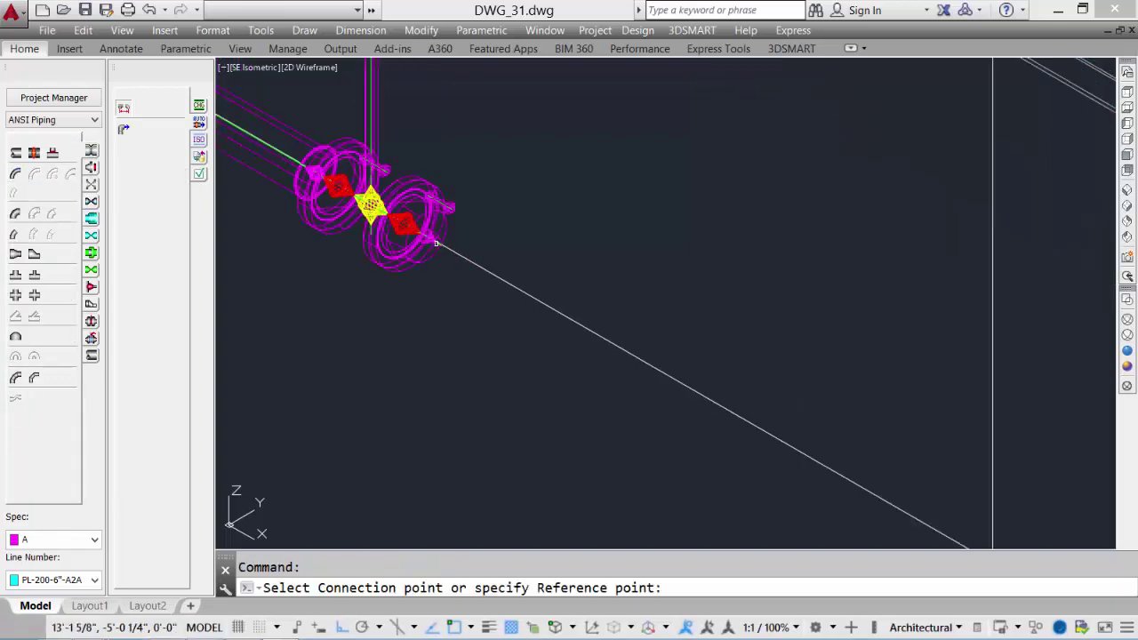
left_click(422, 233)
scroll(680, 343, "down", 3)
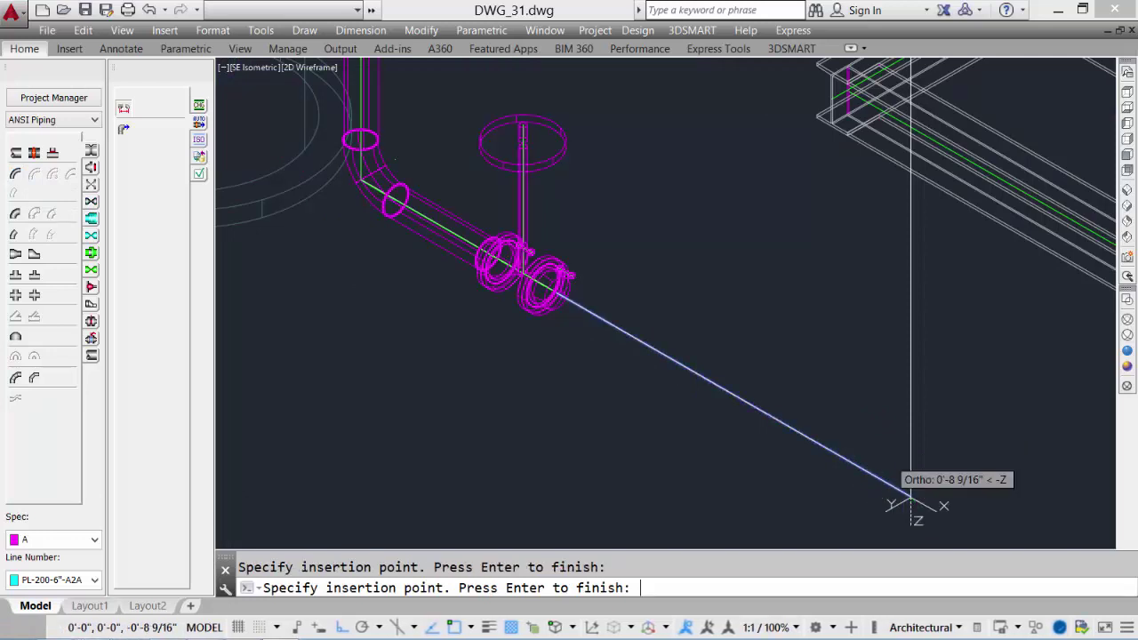
key("Return")
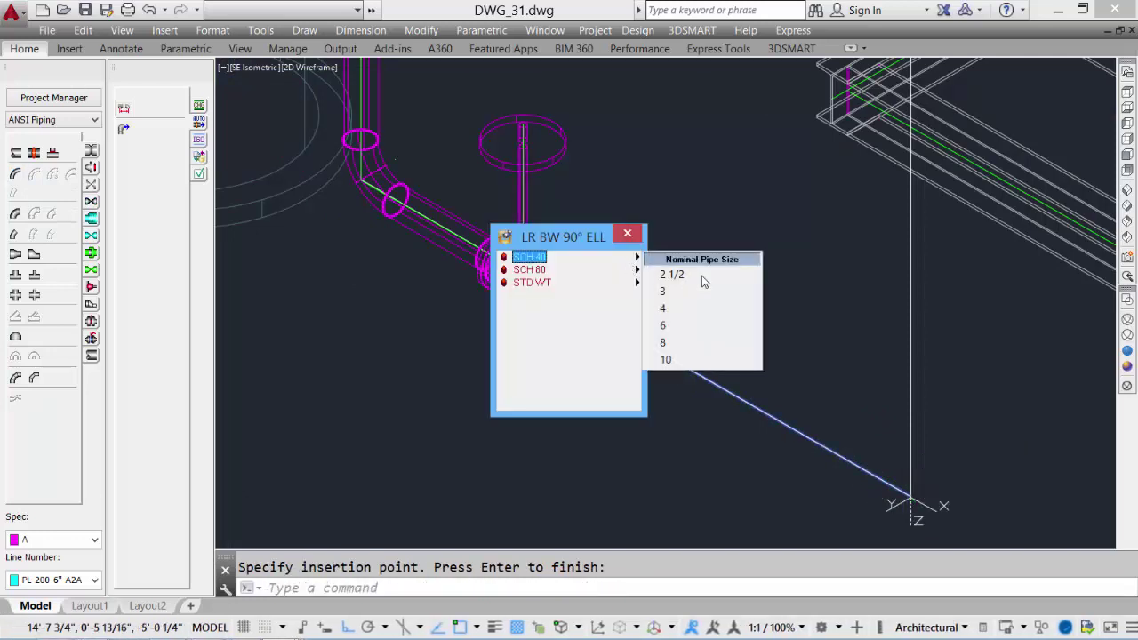
left_click(686, 326)
Change the corner elbow's base point and rotate it 90 degrees so it turns from the lower route line up the vertical one
type("o")
key("Return")
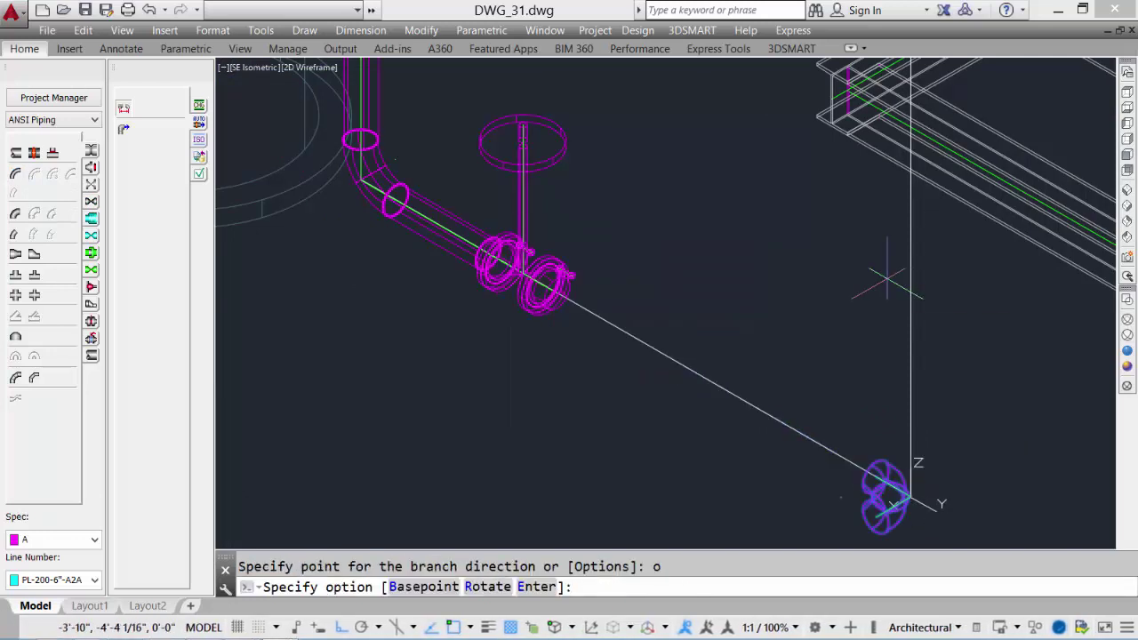
type("b")
key("Return")
type("r")
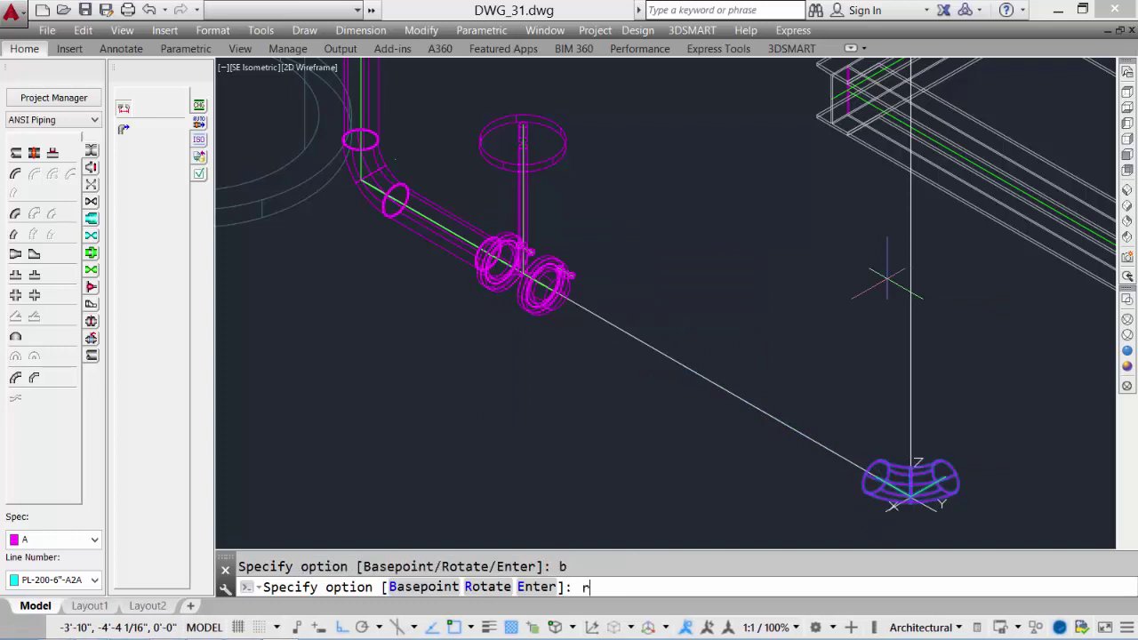
key("Return")
type("90")
key("Return")
key("Return")
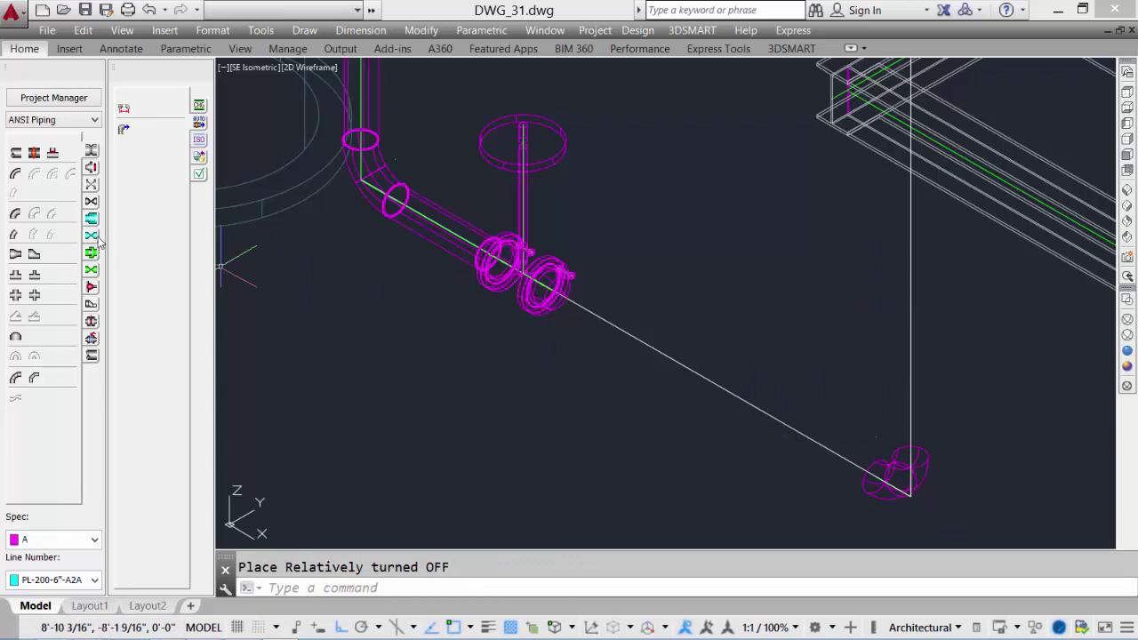
Run a pipe from the gate valve to the corner elbow, and add a 2-foot vertical pipe above the elbow
left_click(16, 153)
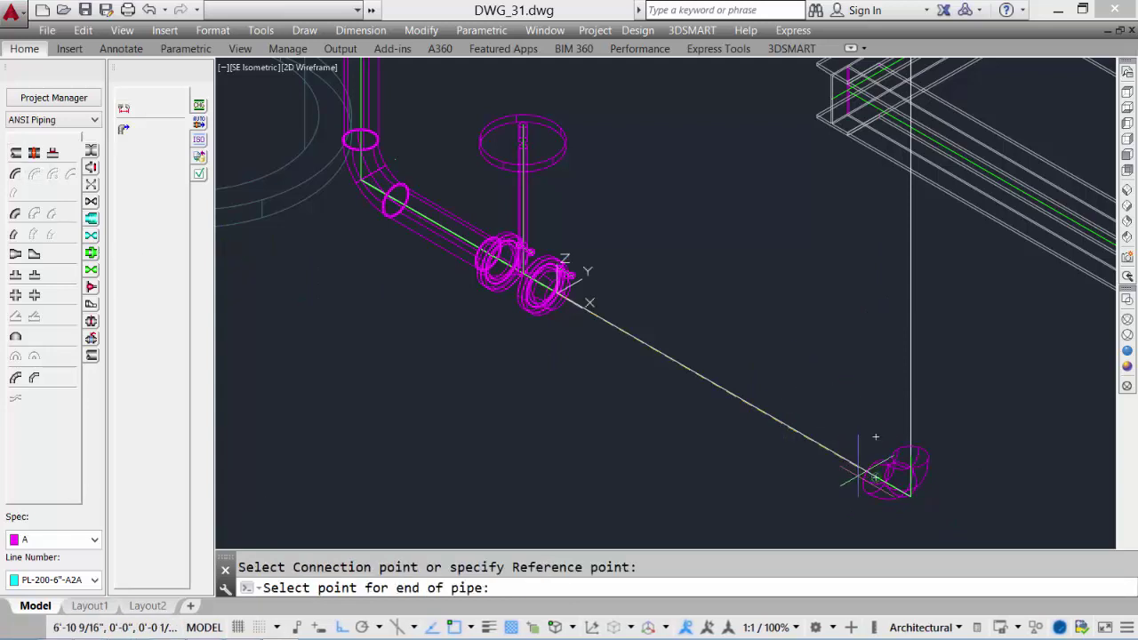
middle_click_drag(760, 460, 572, 458)
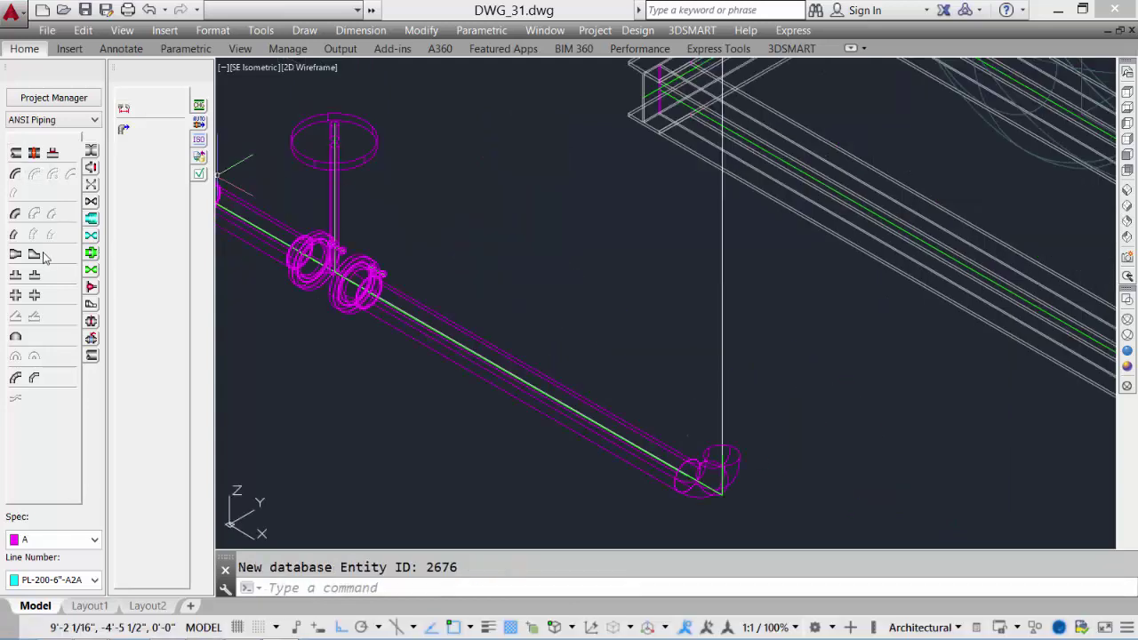
left_click(17, 153)
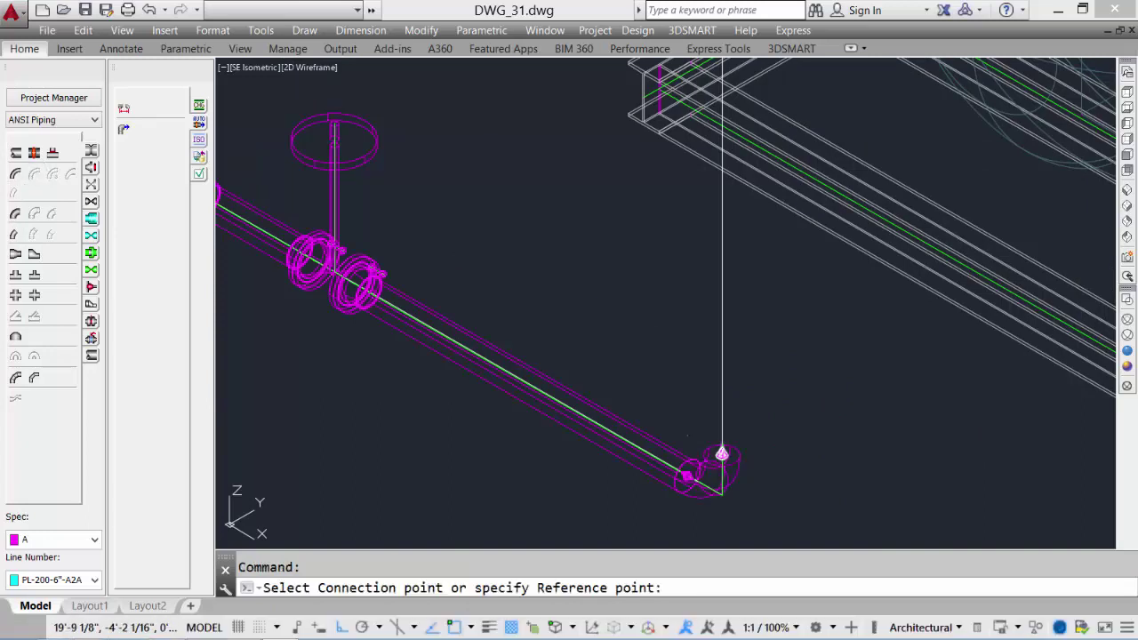
left_click(722, 452)
type("2")
key("Return")
key("Escape")
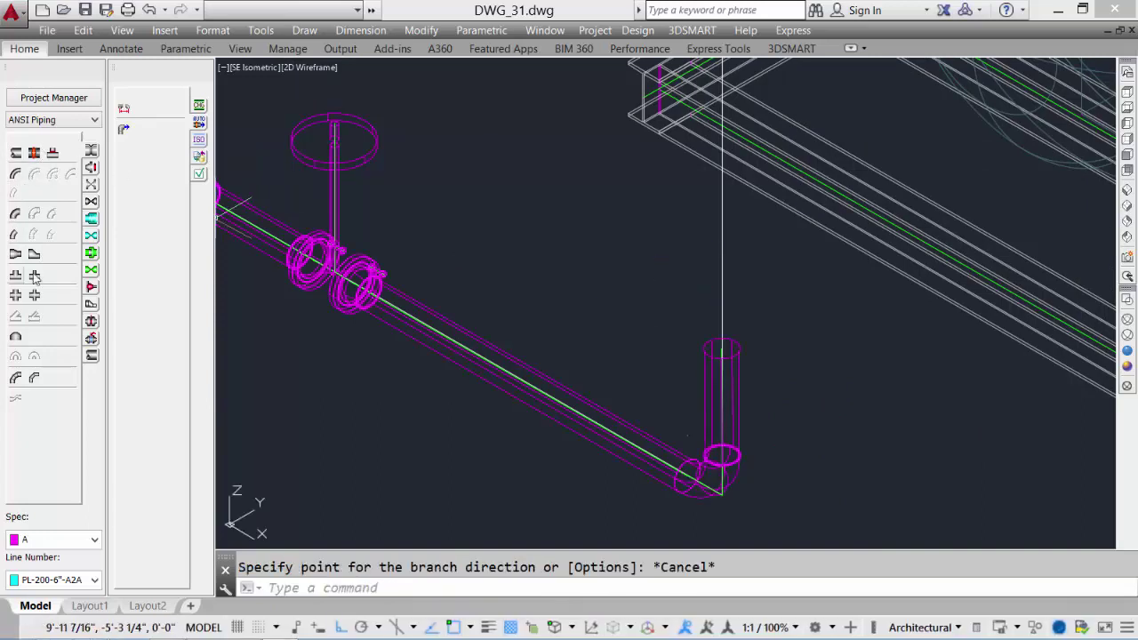
Add a 6 x 4 SCH 40 reducing butt-weld tee on top of the 2-foot vertical pipe, adjusting its base point and rotation
left_click(35, 277)
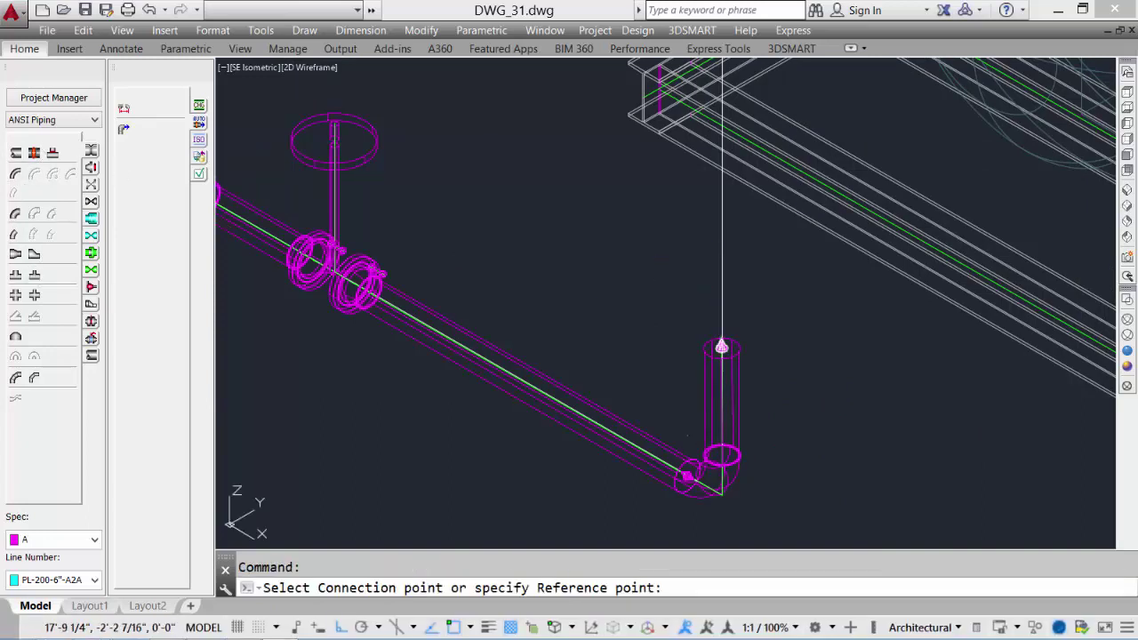
left_click(721, 346)
mouse_move(800, 379)
left_click(920, 416)
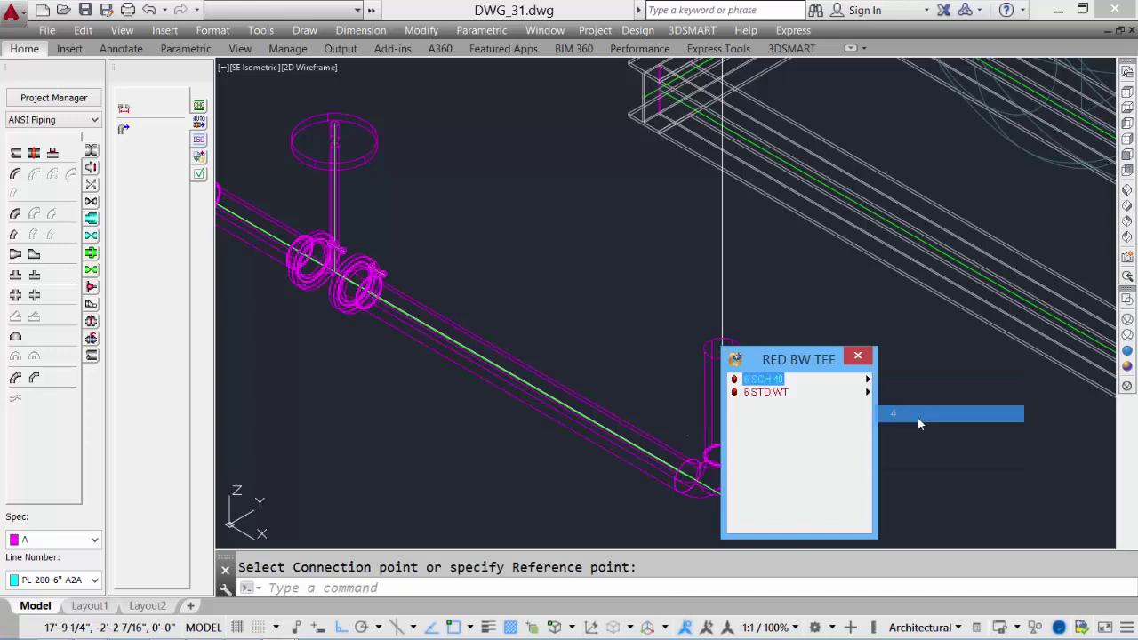
type("b")
key("Return")
middle_click_drag(639, 359, 458, 259)
type("r")
key("Return")
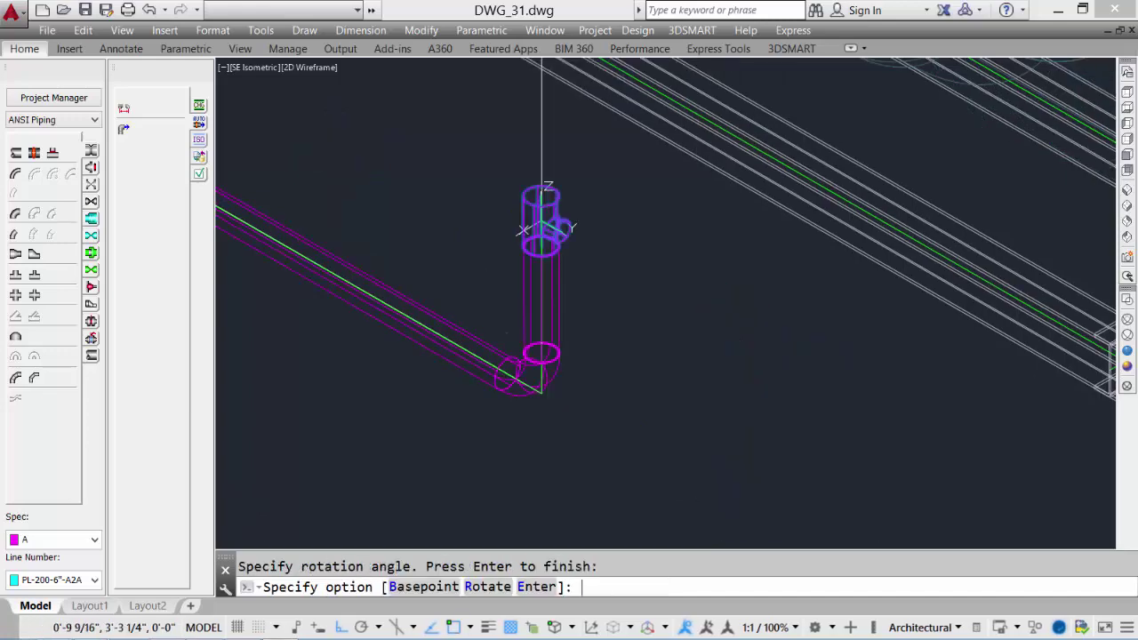
key("Return")
Place a 6-inch SCH 40 long-radius 90° elbow at the vertical route line's upper corner, relative to the reducing tee
middle_click_drag(600, 254, 521, 462)
scroll(521, 463, "down", 3)
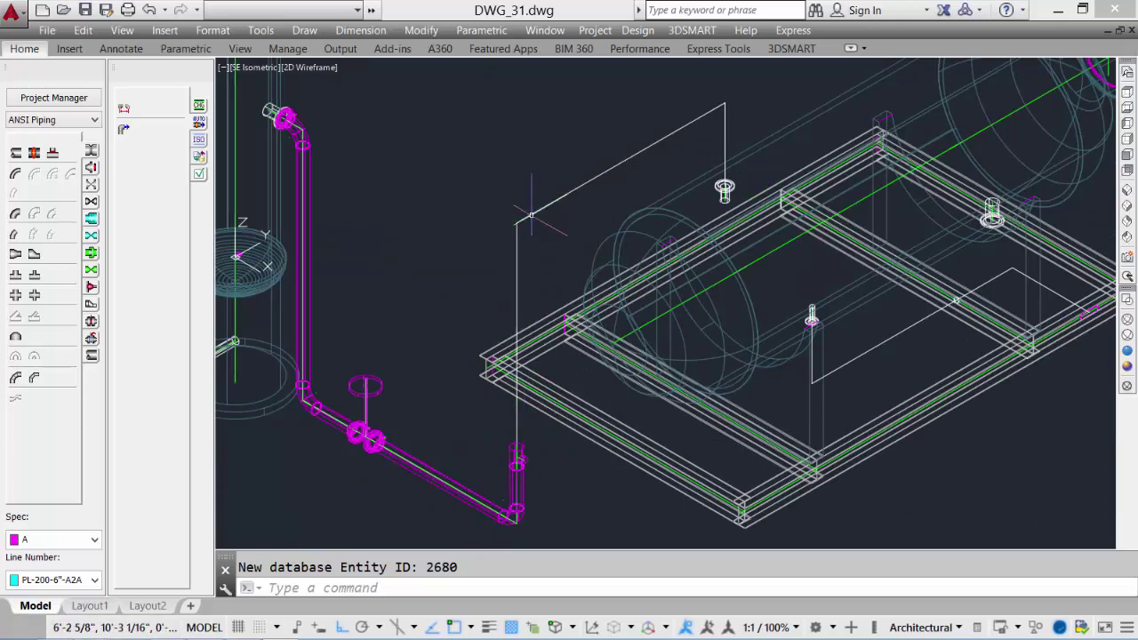
type("z")
key("Return")
type("p")
key("Return")
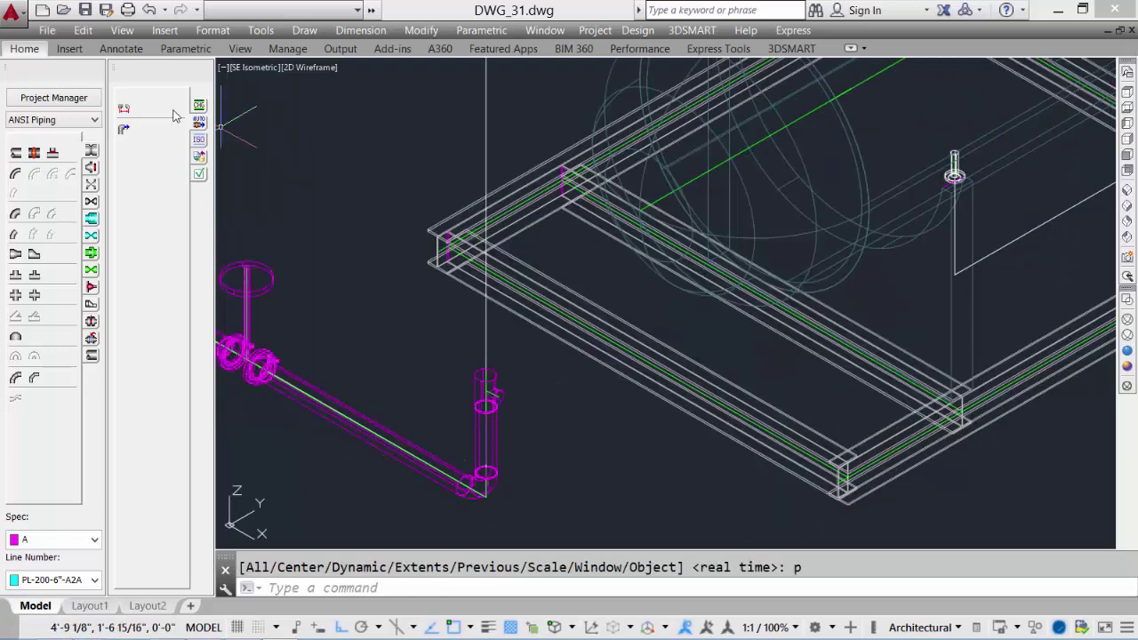
left_click(125, 111)
left_click(15, 173)
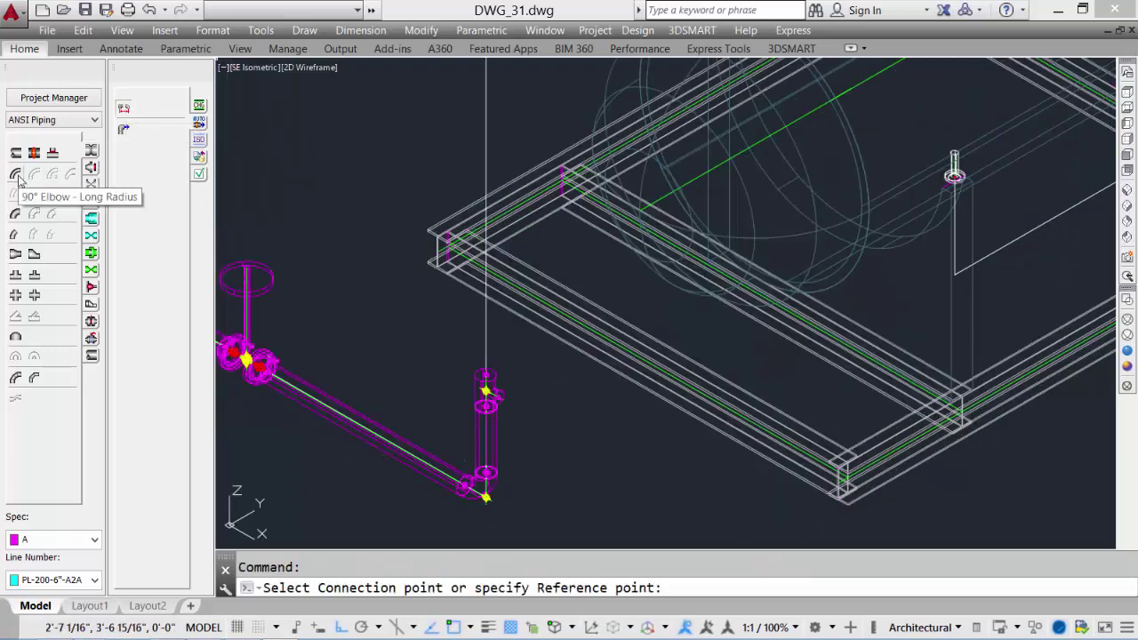
left_click(486, 391)
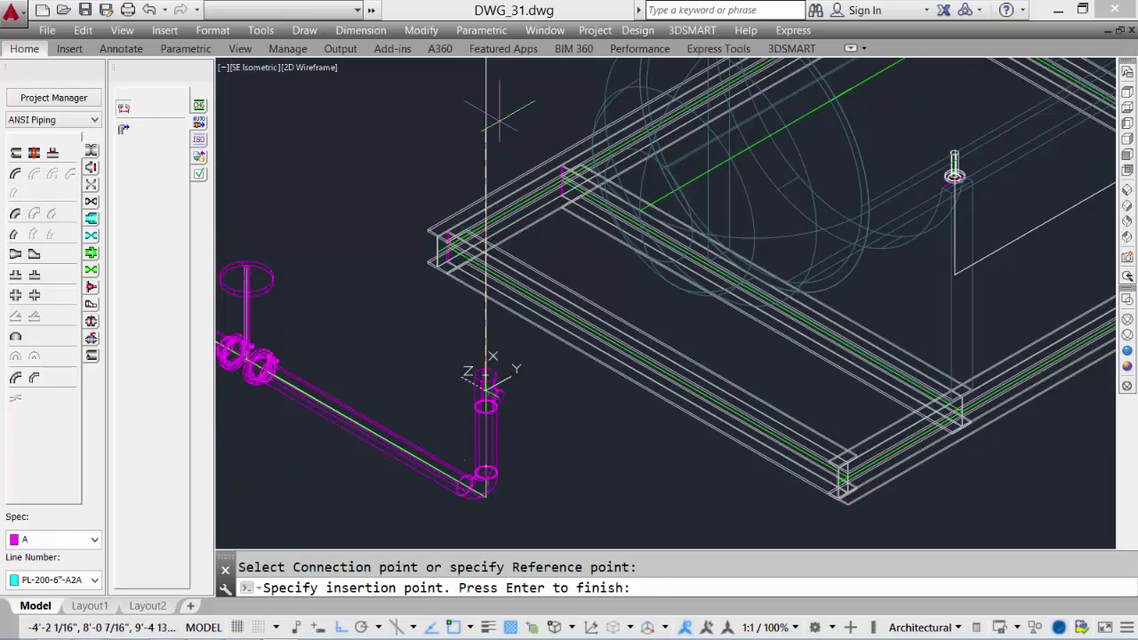
middle_click_drag(495, 133, 405, 324)
left_click(396, 211)
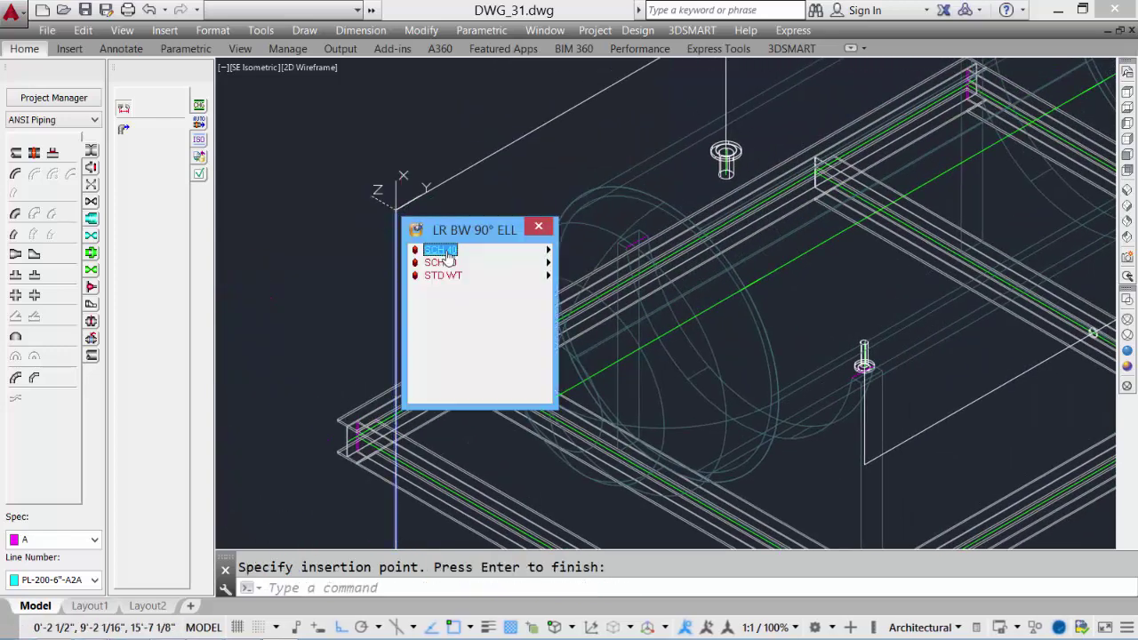
mouse_move(448, 258)
left_click(583, 320)
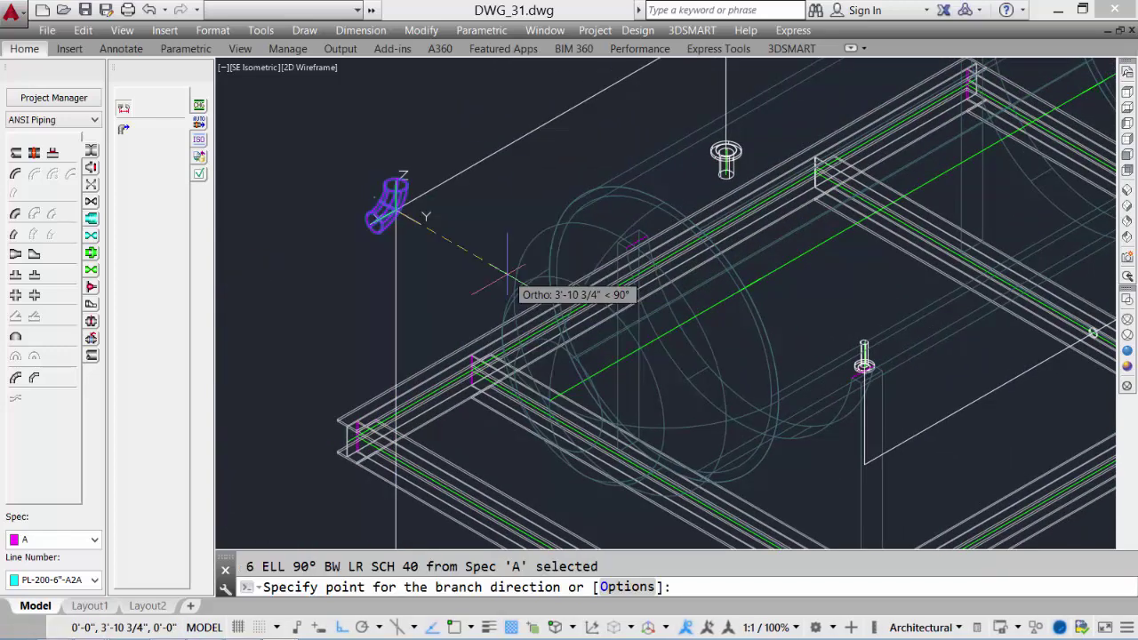
Switch the upper elbow's base point until it joins the vertical route line to the upper horizontal one
type("o")
key("Return")
type("b")
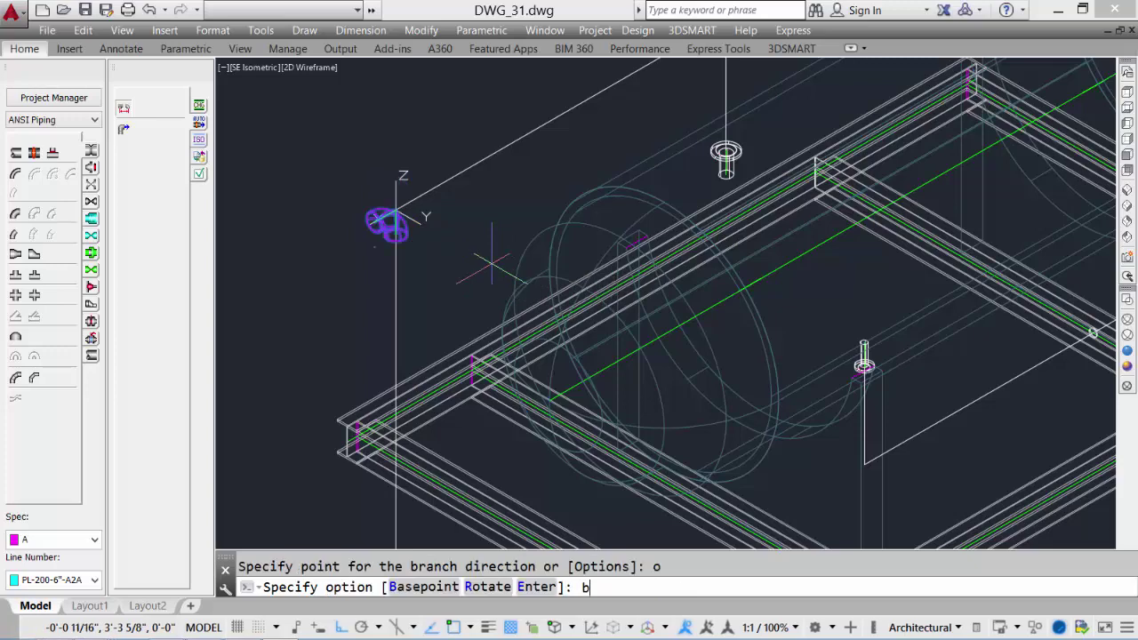
key("Return")
type("b")
key("Return")
Run a vertical pipe from the reducing tee's top end to the upper elbow's lower end
scroll(499, 182, "down", 2)
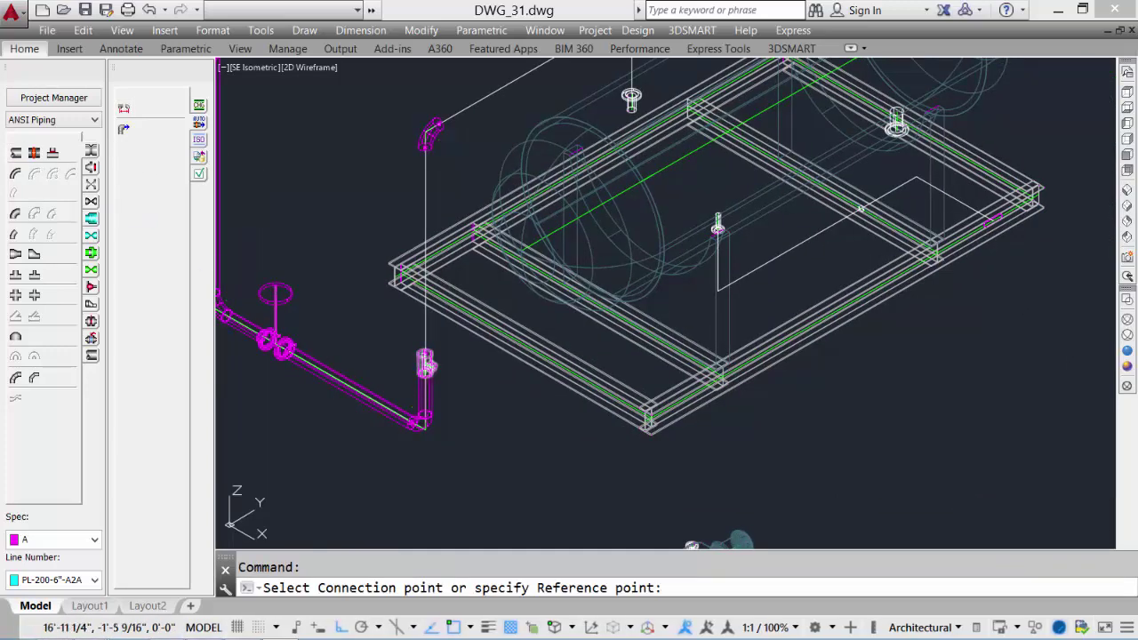
left_click(425, 354)
scroll(429, 239, "up", 6)
middle_click_drag(444, 166, 382, 382)
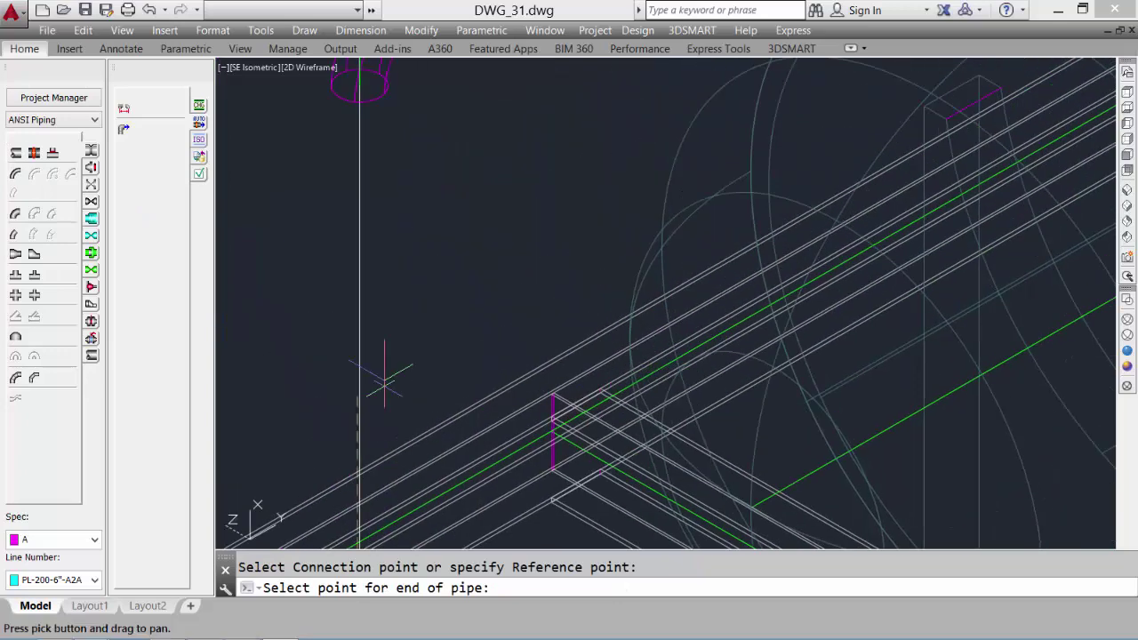
left_click(367, 93)
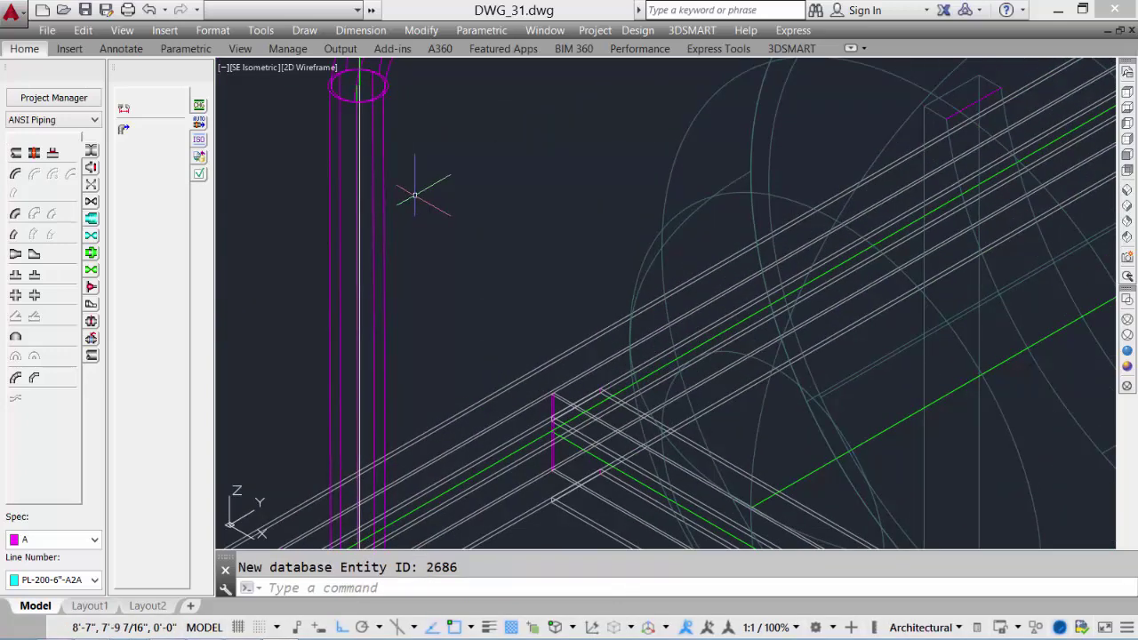
Add a gasket, a welding neck flange and flange bolts to the horizontal vessel's top nozzle beneath the route line
scroll(414, 195, "down", 1)
middle_click_drag(520, 131, 269, 394)
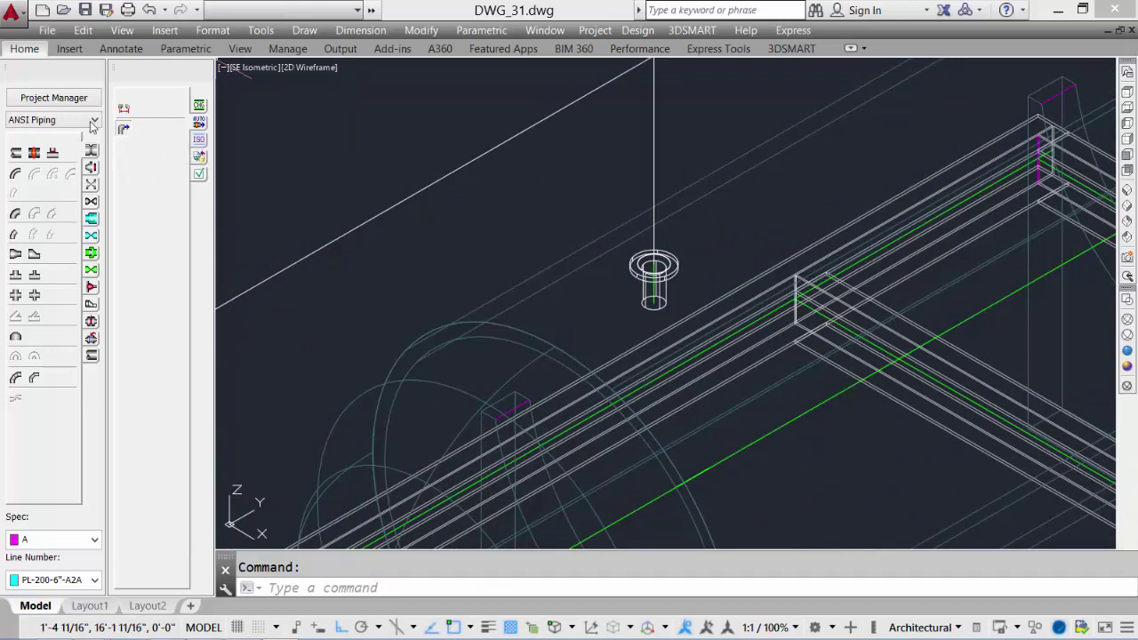
left_click(93, 170)
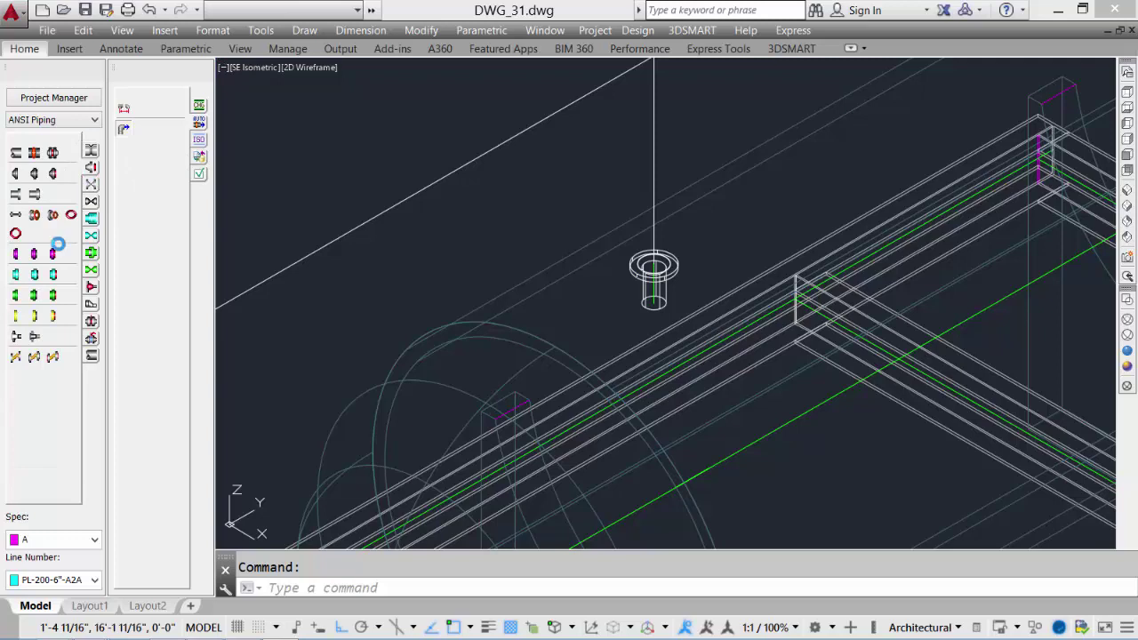
left_click(53, 215)
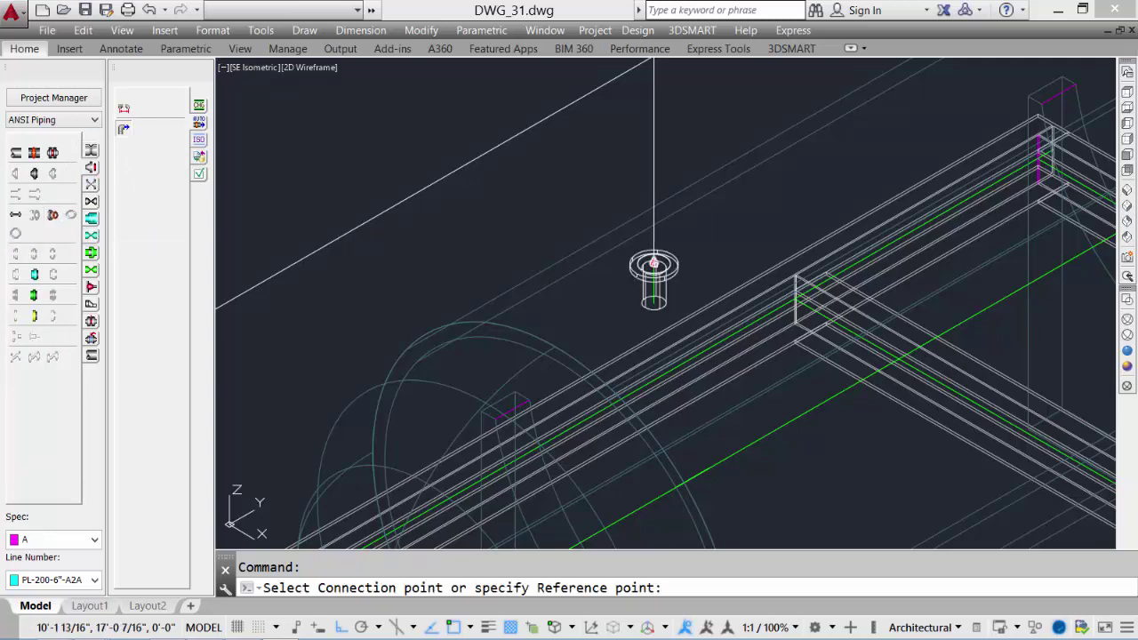
left_click(654, 263)
left_click(34, 174)
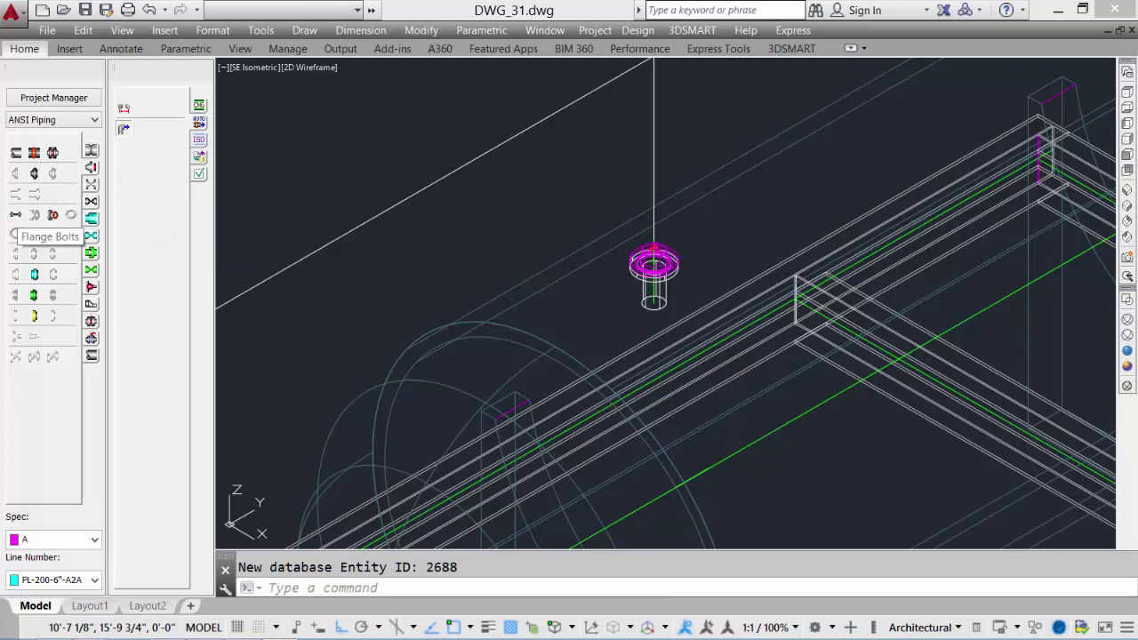
left_click(15, 233)
left_click(654, 265)
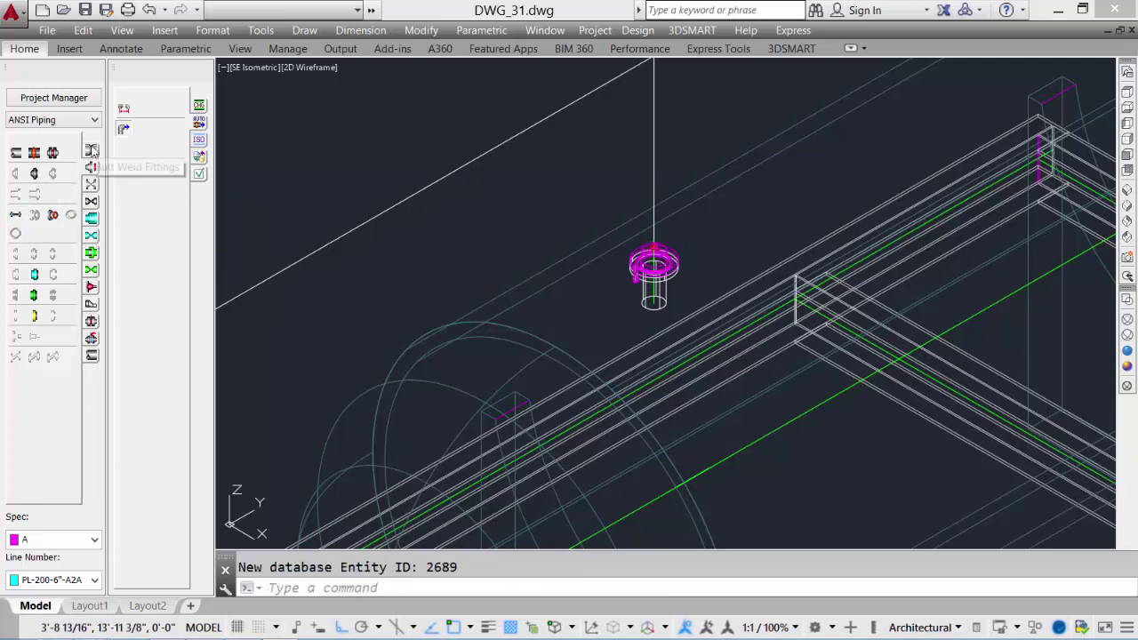
Add a 4 x 6 SCH 40 concentric butt-weld reducer to the welding neck flange on the vessel nozzle
left_click(92, 167)
left_click(15, 254)
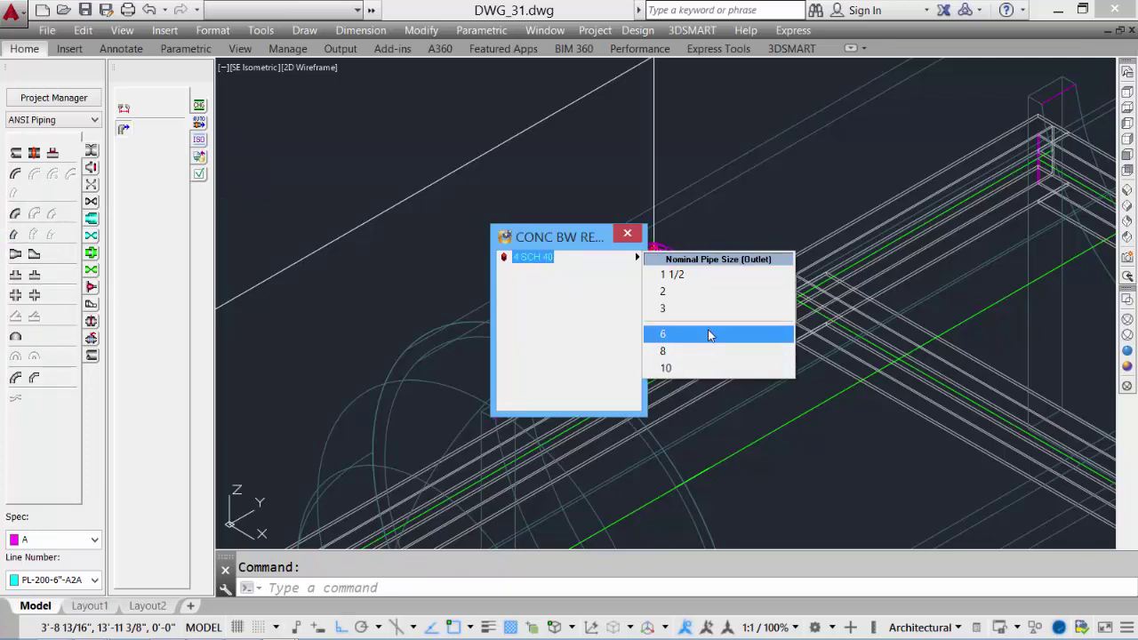
left_click(709, 331)
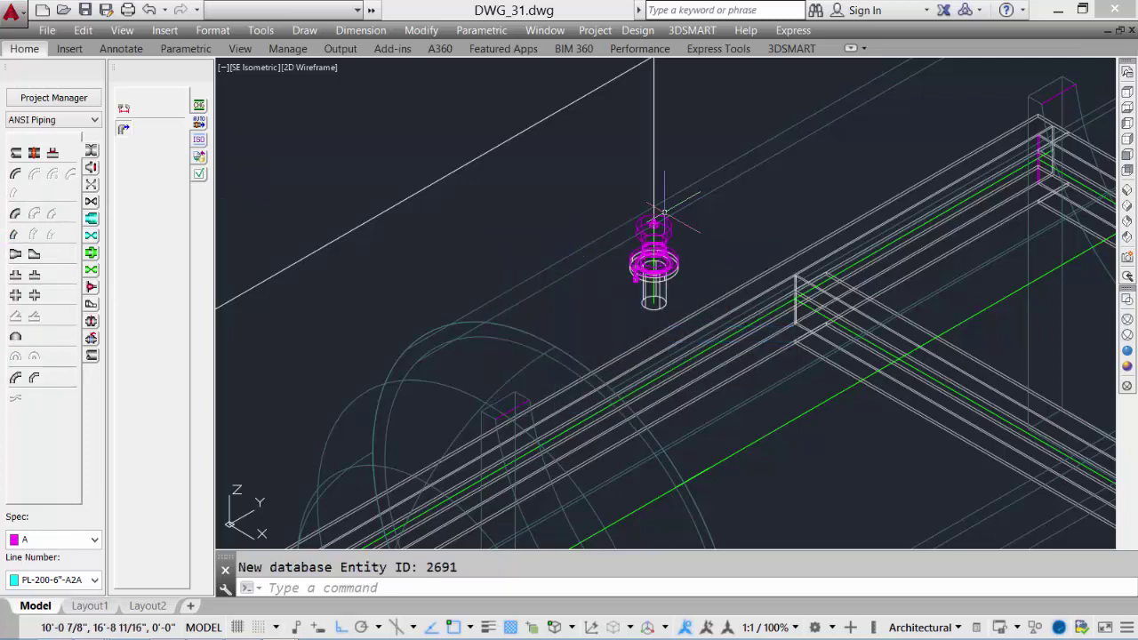
Place a 6-inch SCH 40 long-radius 90° elbow at the route corner above the nozzle reducer, turned along the upper horizontal line
middle_click_drag(585, 170, 587, 235)
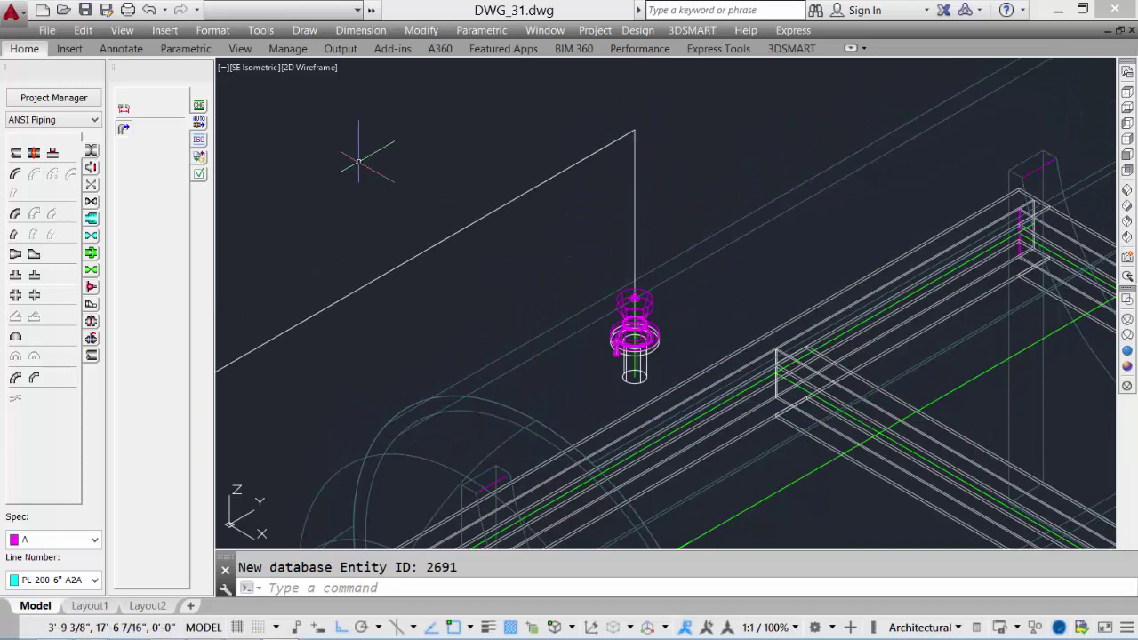
left_click(125, 108)
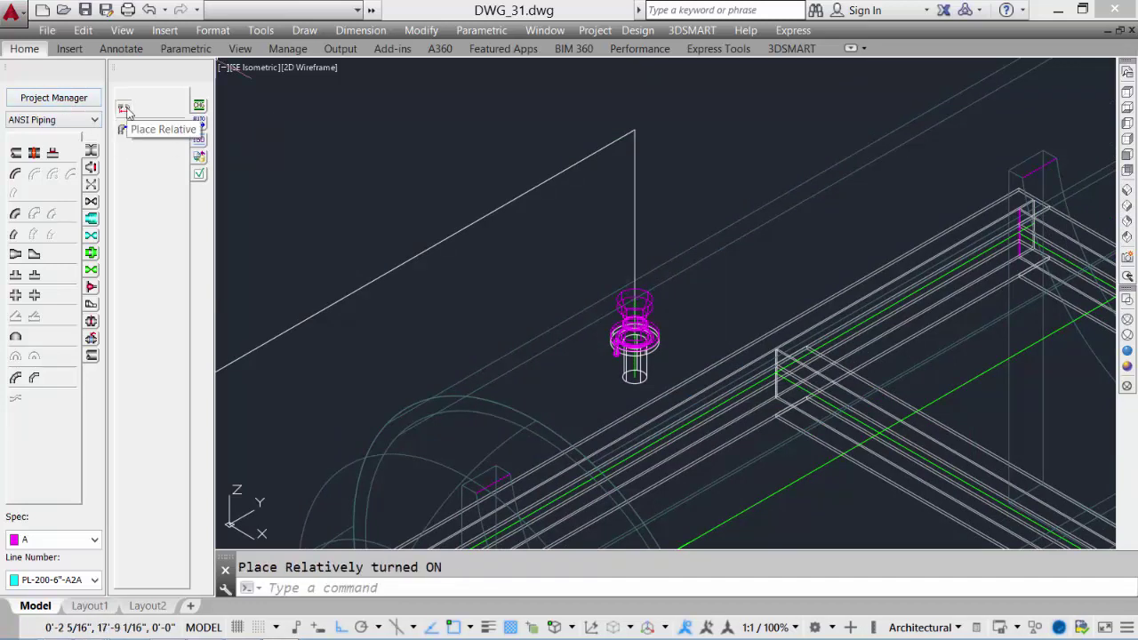
left_click(16, 175)
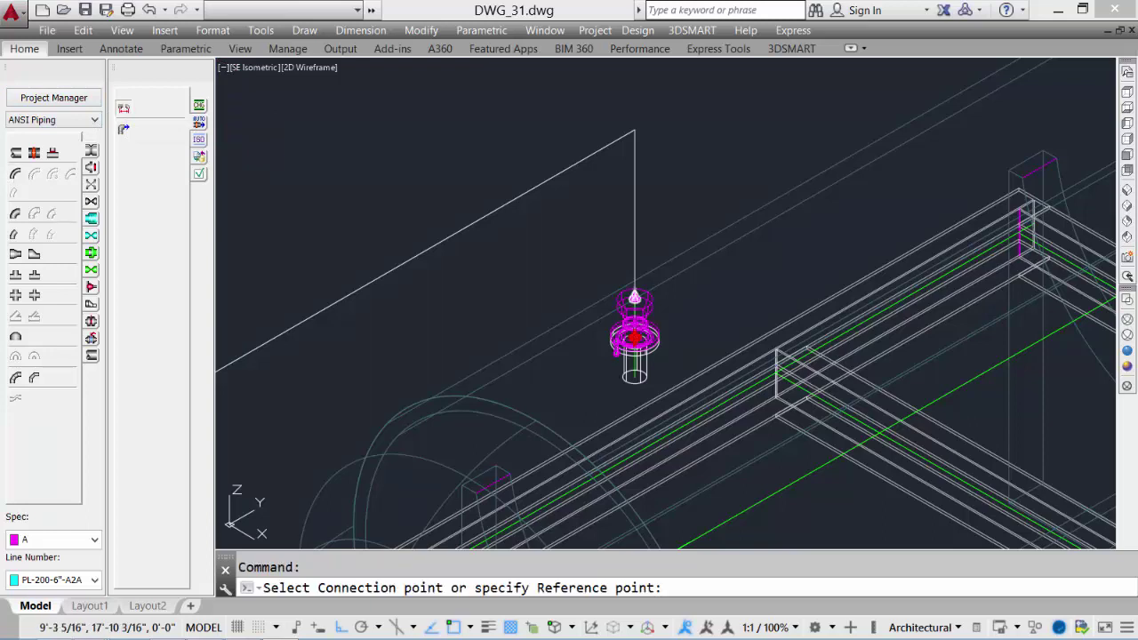
left_click(635, 338)
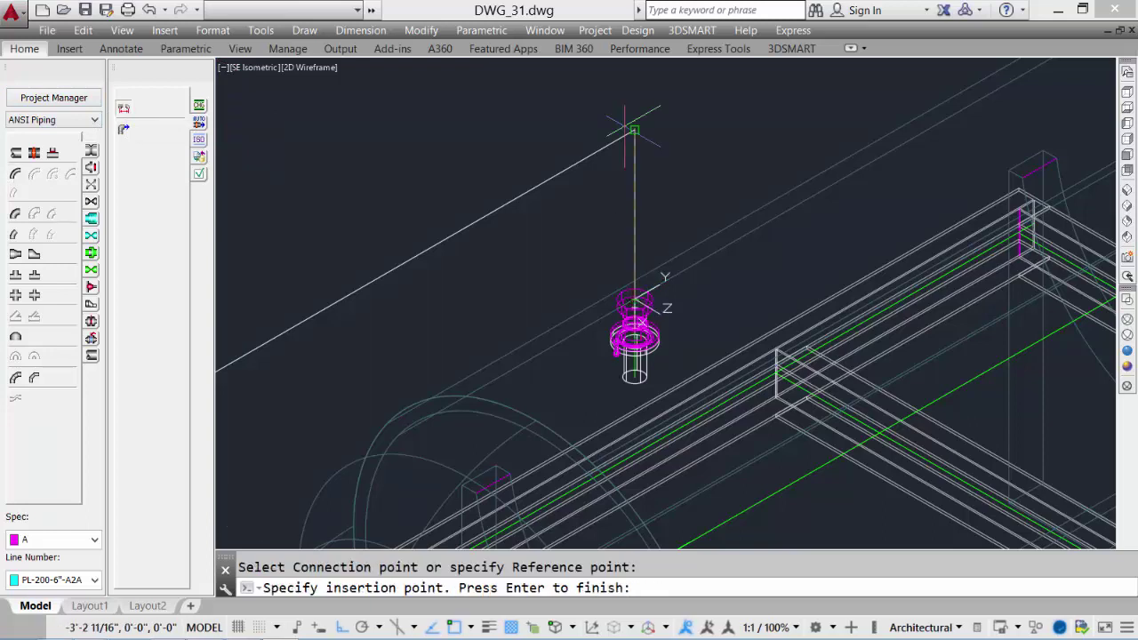
left_click(634, 129)
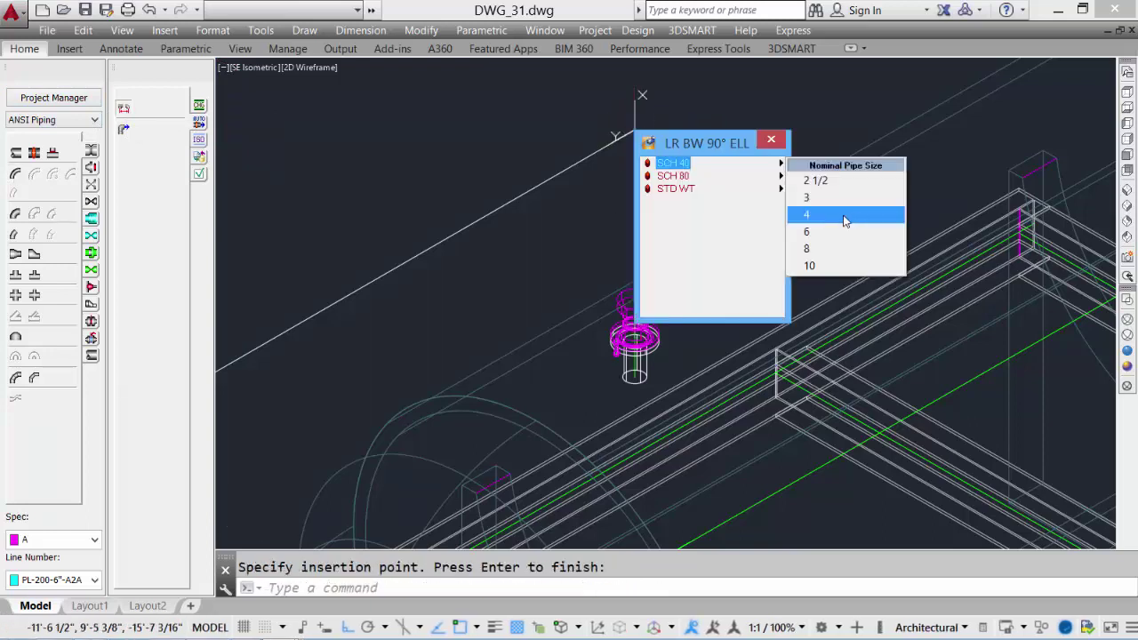
left_click(826, 231)
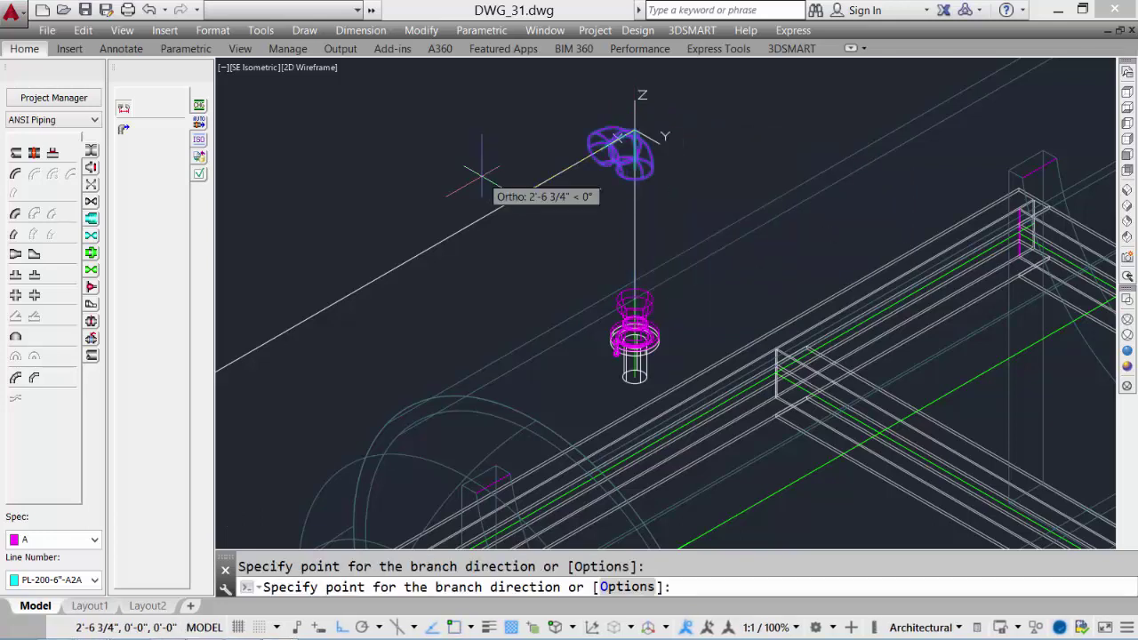
left_click(618, 138)
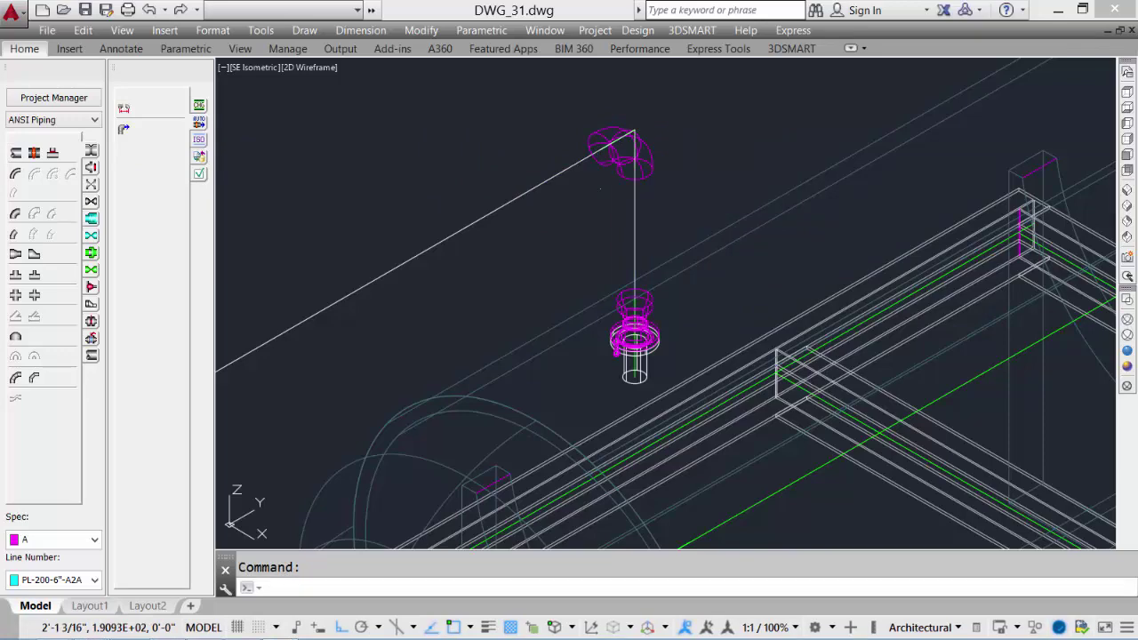
Run the 6-inch SCH 40 pipes from the nozzle reducer up to the new elbow and along the upper horizontal line to the other elbow
key("Return")
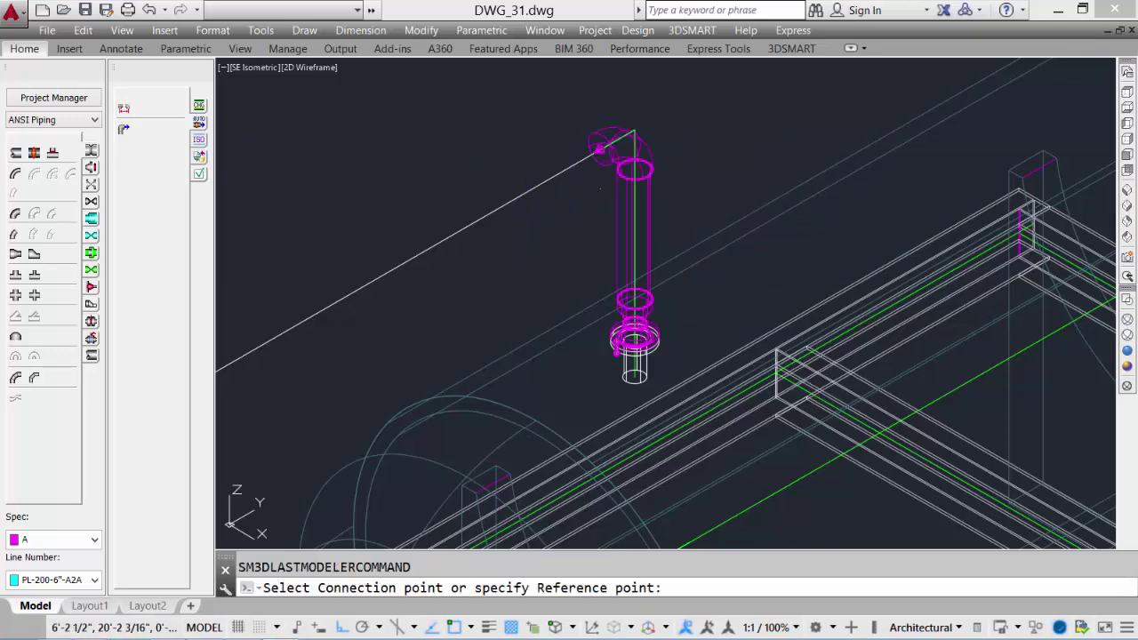
left_click(599, 149)
scroll(499, 256, "down", 1)
middle_click_drag(476, 280, 617, 226)
scroll(433, 307, "up", 1)
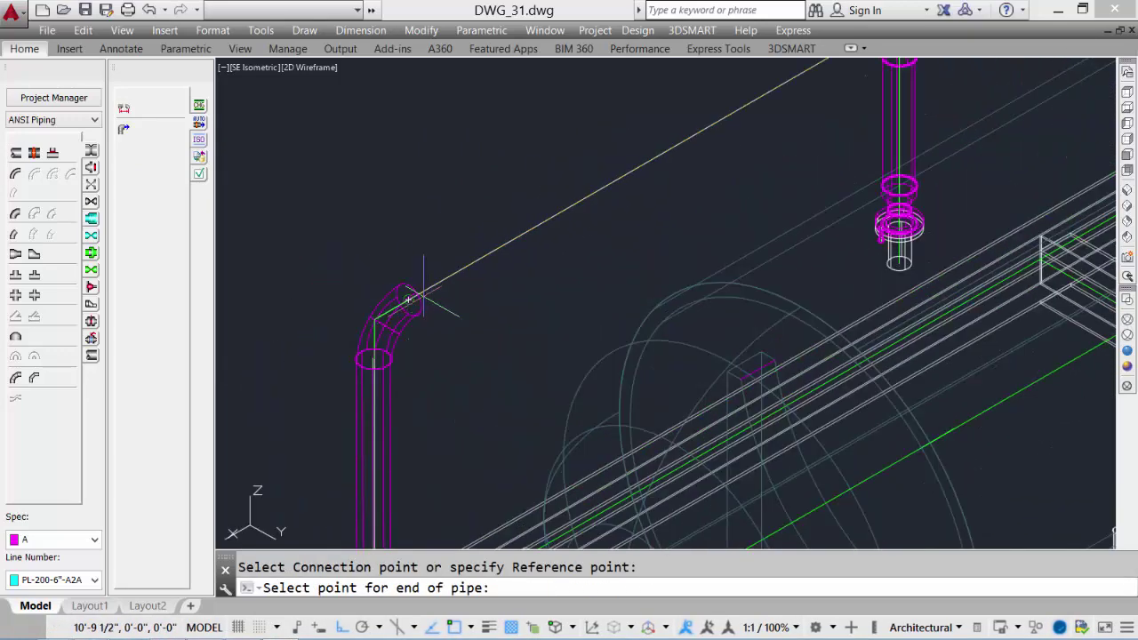
left_click(408, 300)
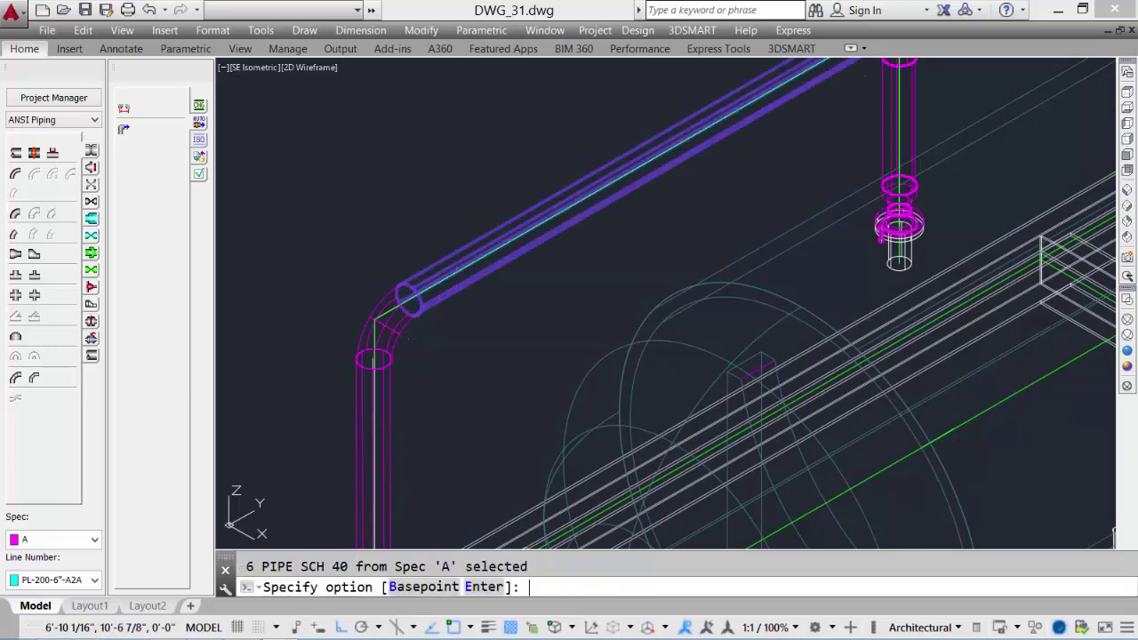
key("Return")
key("Escape")
middle_click(590, 300)
middle_click(589, 299)
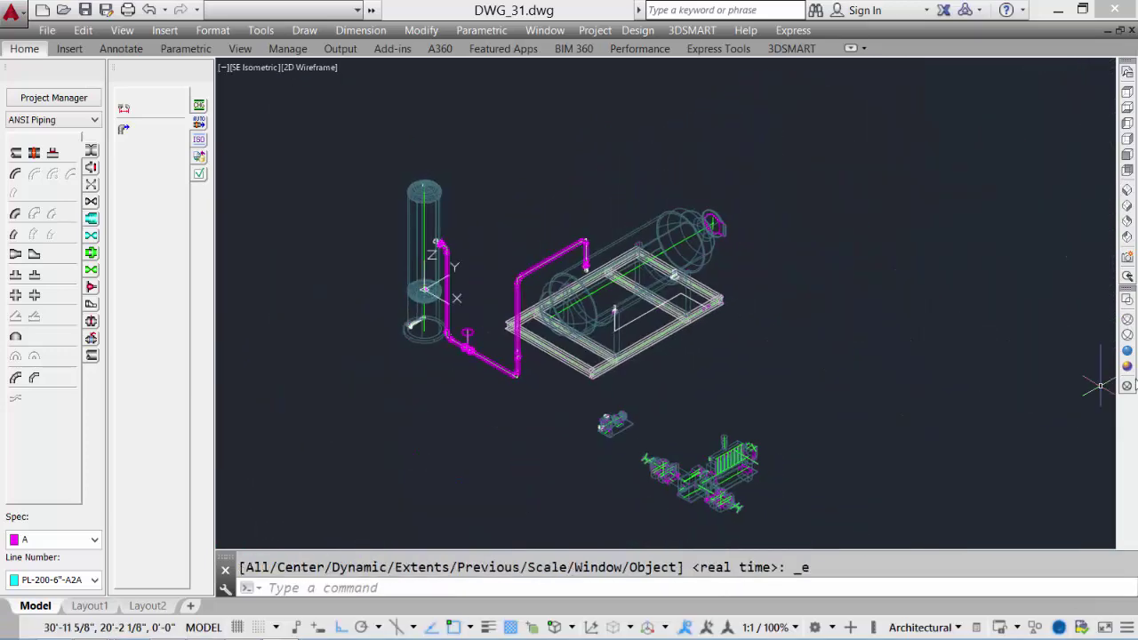
left_click(1127, 350)
Add a raised face gasket and a welding neck flange to the downward nozzle at the start of the lower route line
scroll(465, 326, "up", 3)
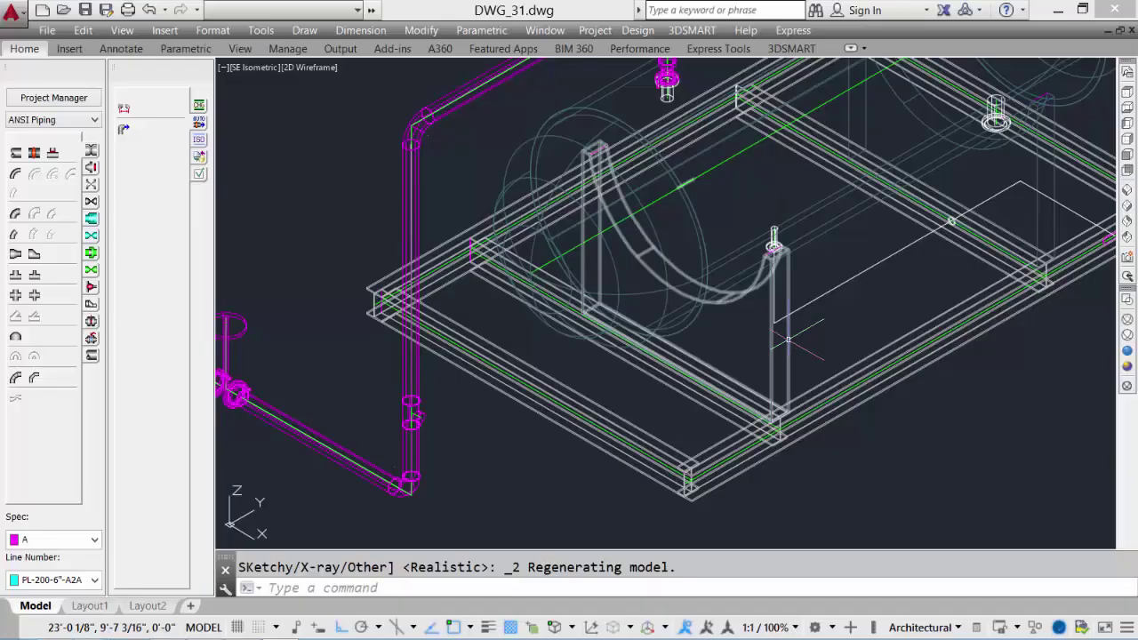
middle_click_drag(614, 267, 640, 271, "shift")
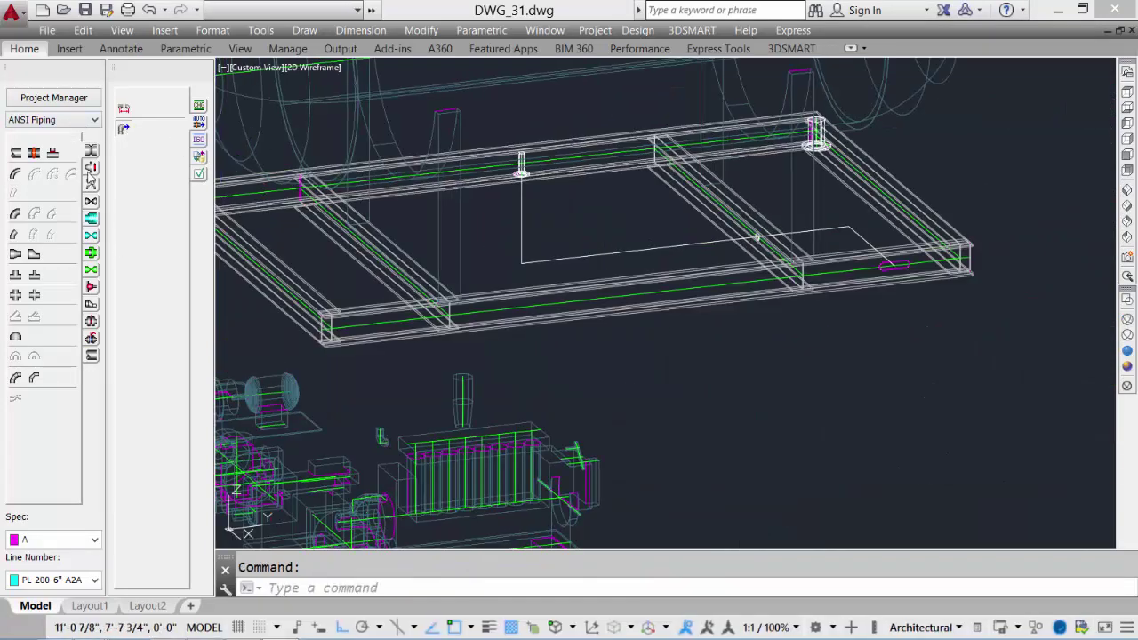
left_click(90, 170)
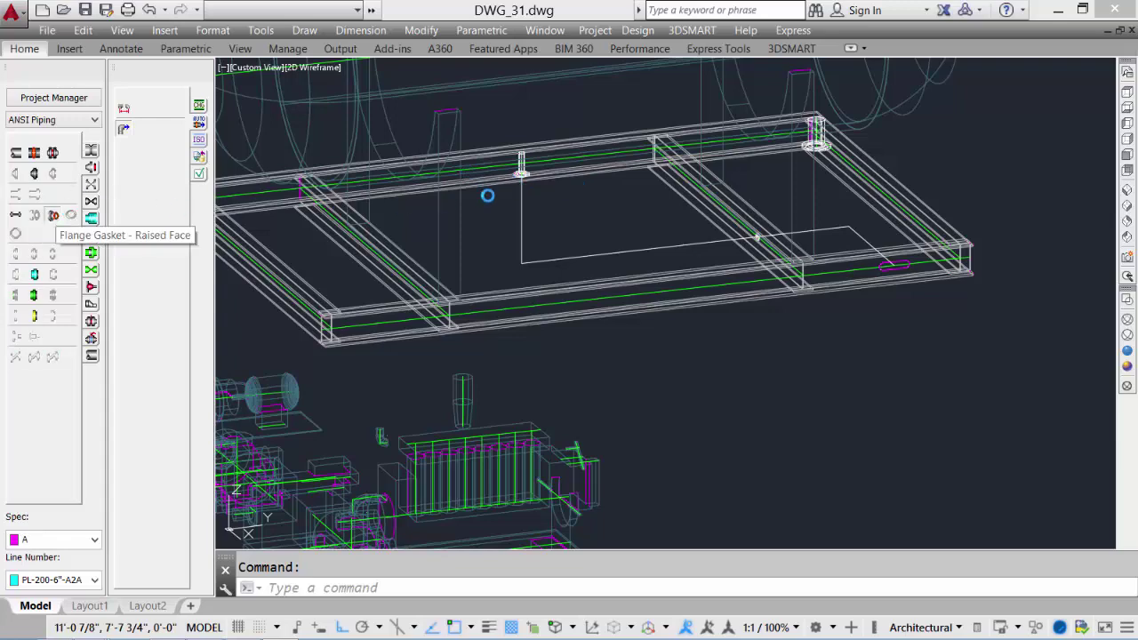
scroll(522, 166, "up", 5)
left_click(515, 175)
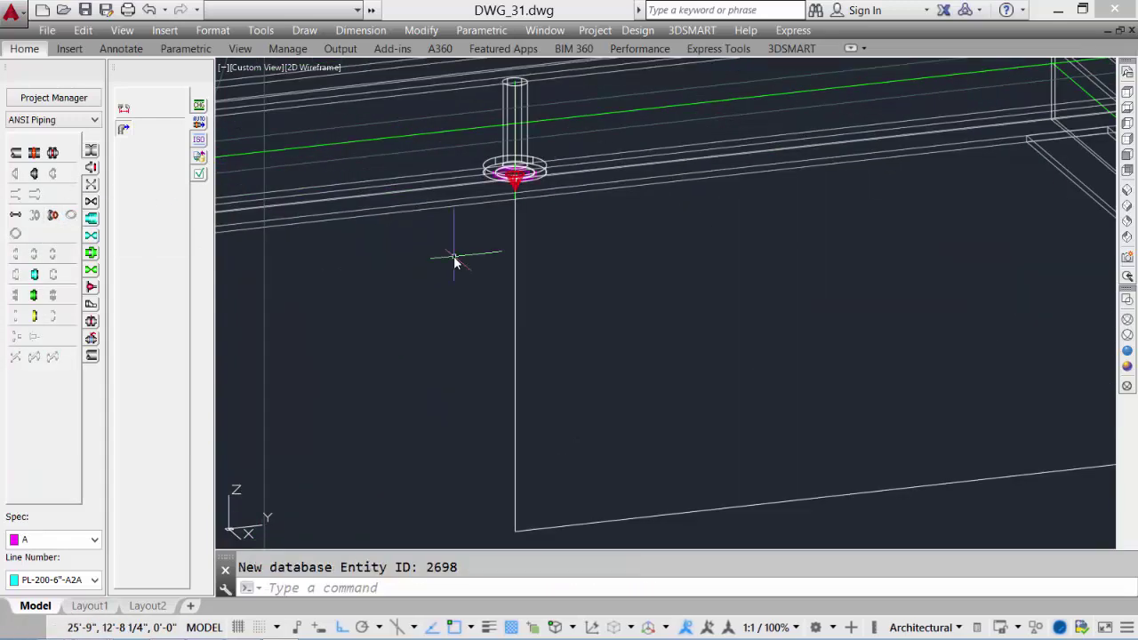
left_click(91, 169)
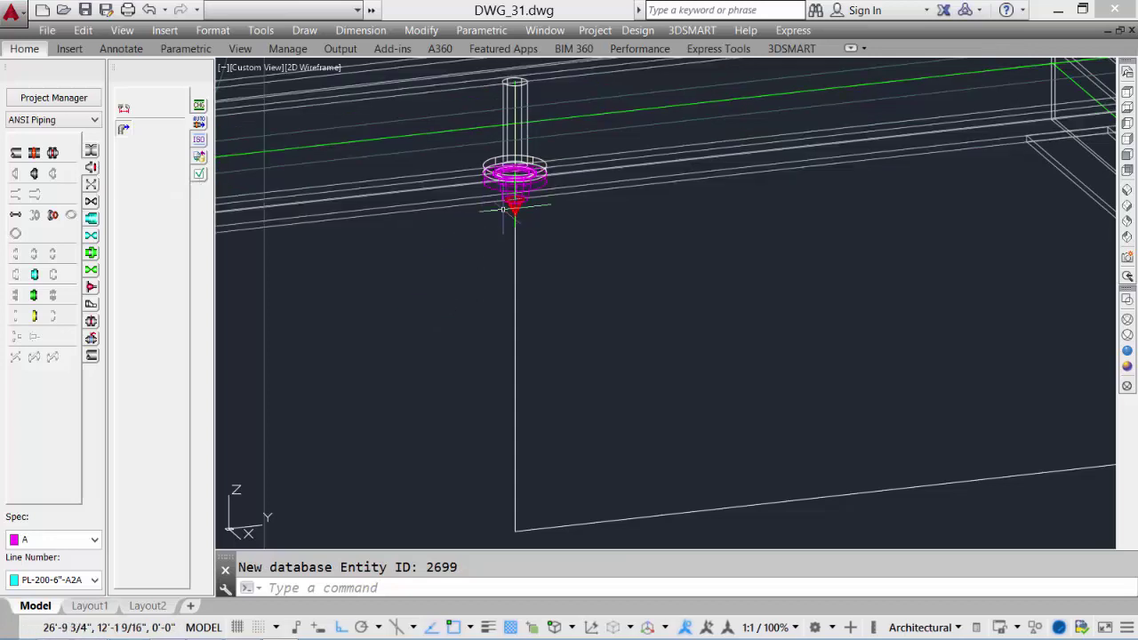
scroll(525, 195, "up", 3)
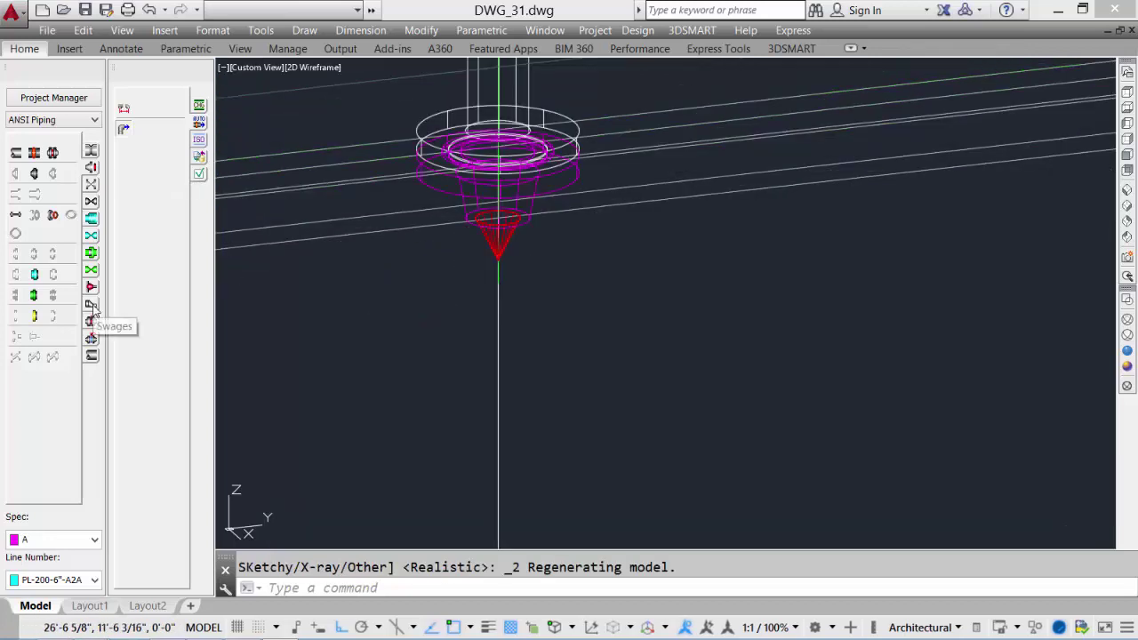
Add a 2 x 1 1/2 BSE/TSE concentric swage below the welding neck flange and a threaded union to its lower end
left_click(92, 306)
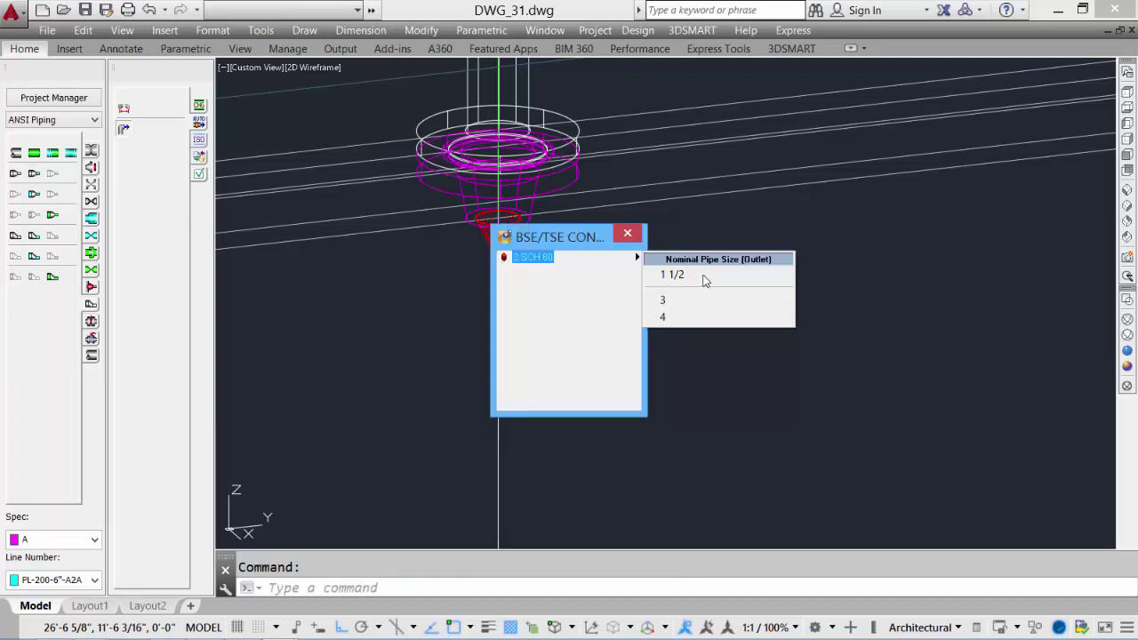
left_click(704, 277)
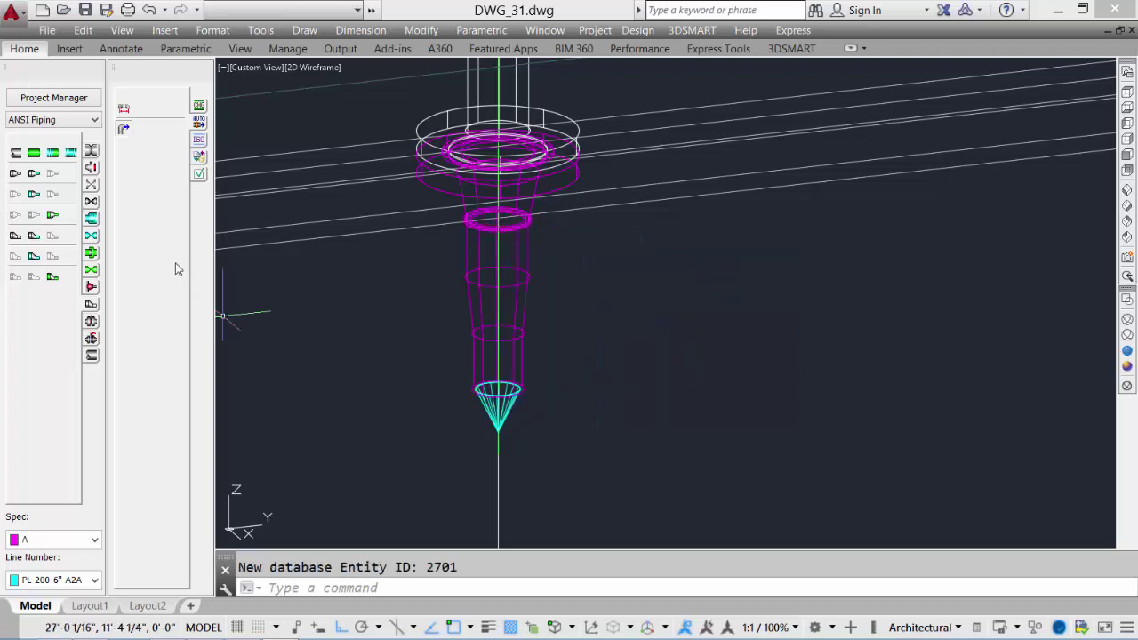
left_click(91, 219)
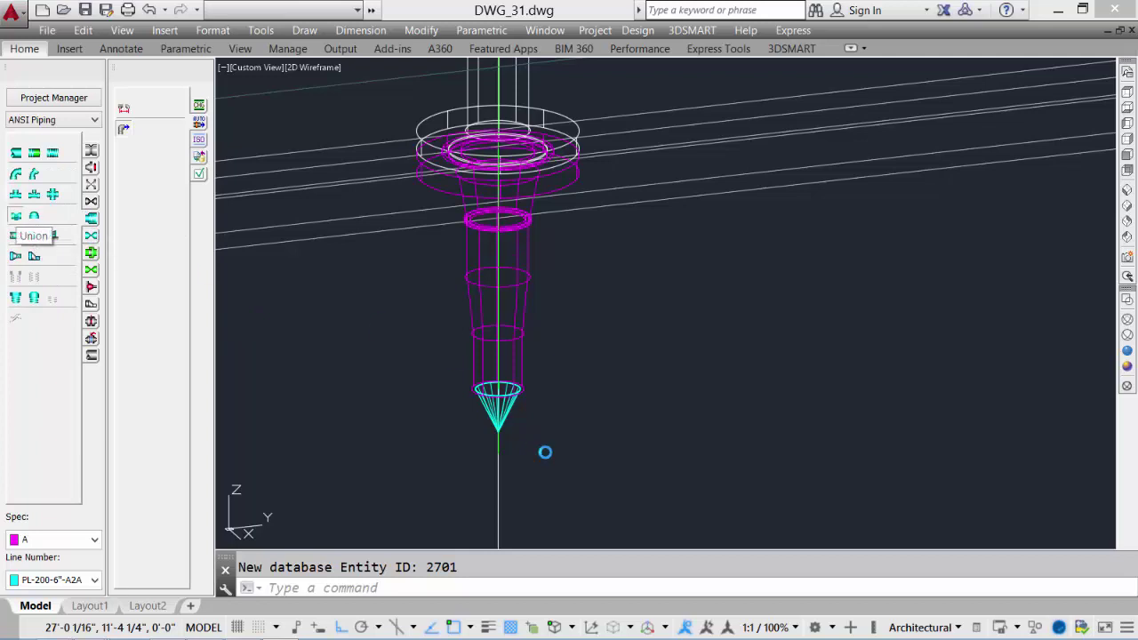
key("Return")
scroll(496, 468, "down", 1)
middle_click_drag(495, 468, 468, 140)
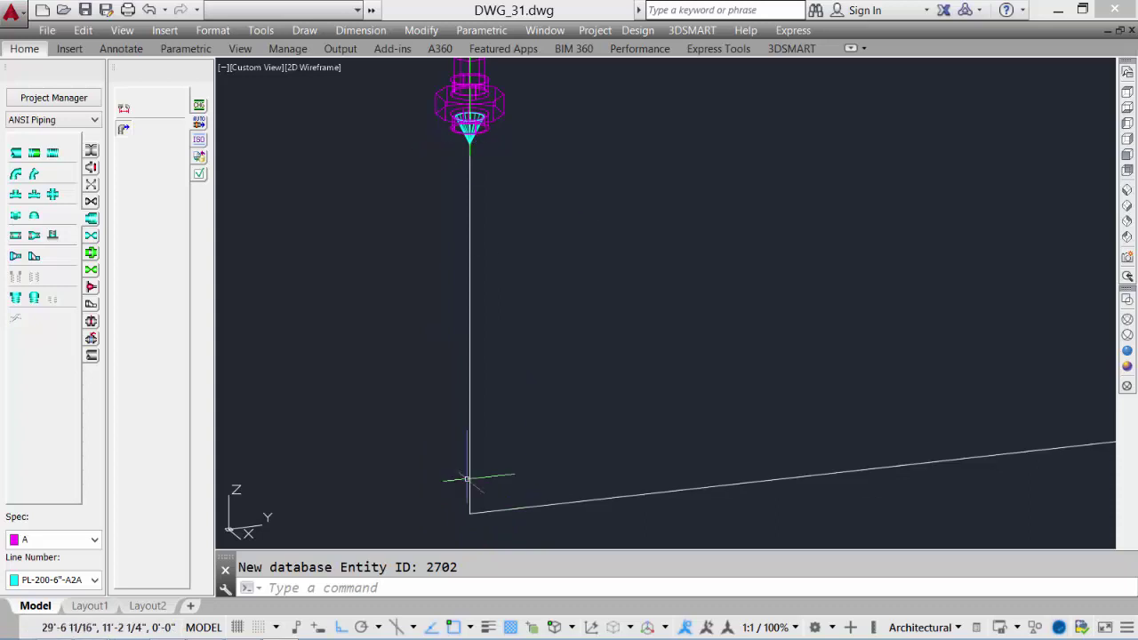
middle_click_drag(467, 479, 518, 567)
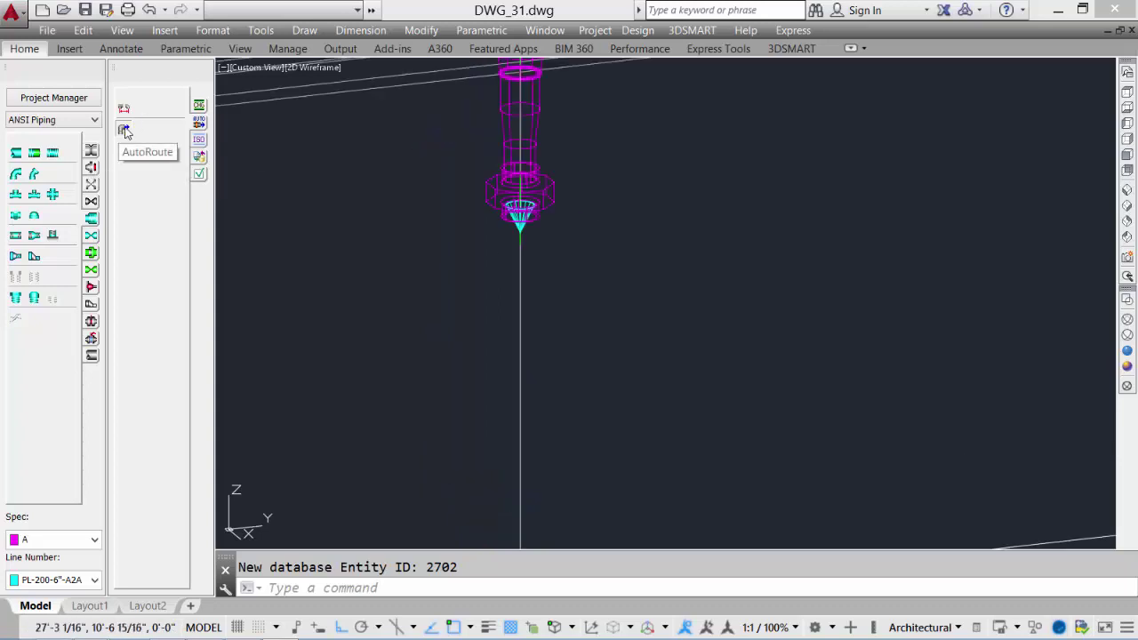
key("Escape")
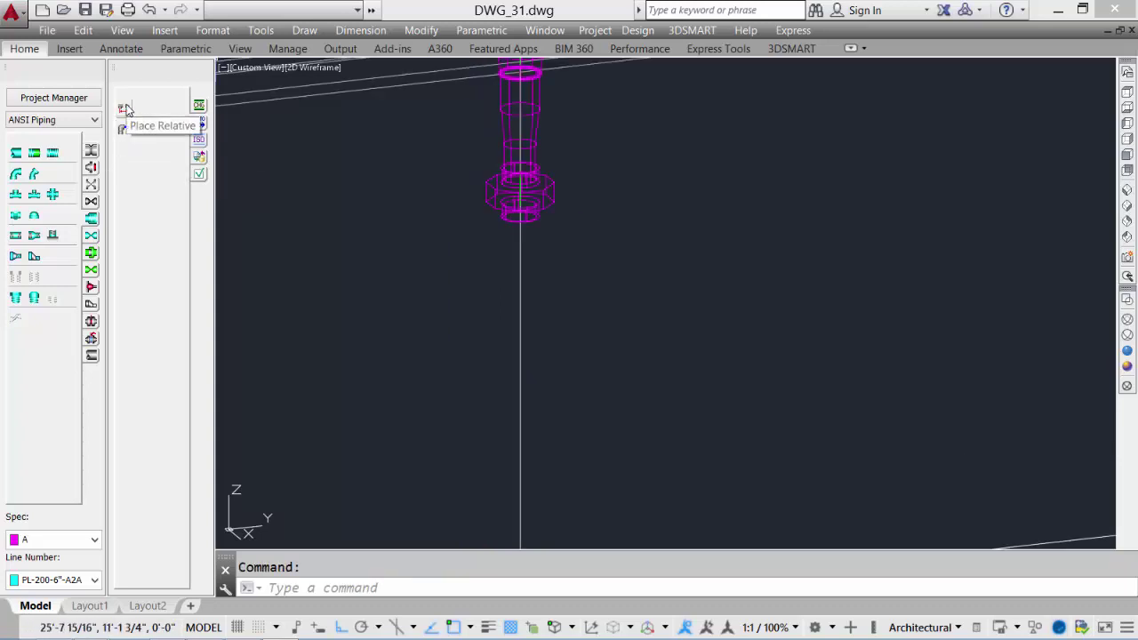
Place a 1 1/2 threaded 3000# 90° elbow relative to the union at the lower route corner, turned along the horizontal route line
left_click(124, 108)
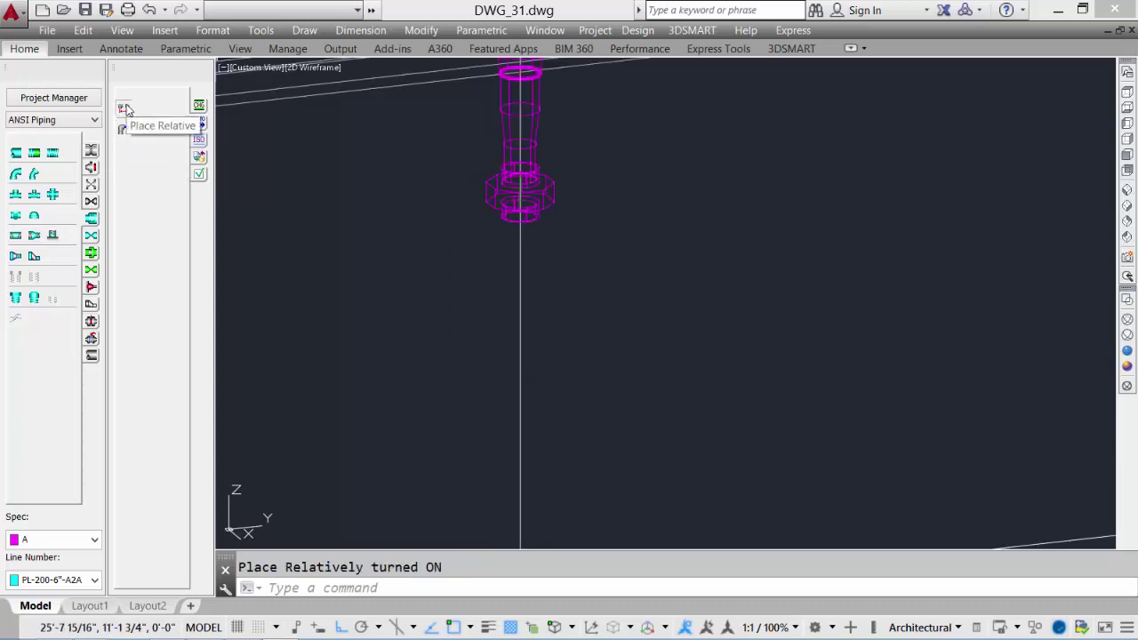
left_click(18, 176)
left_click(520, 209)
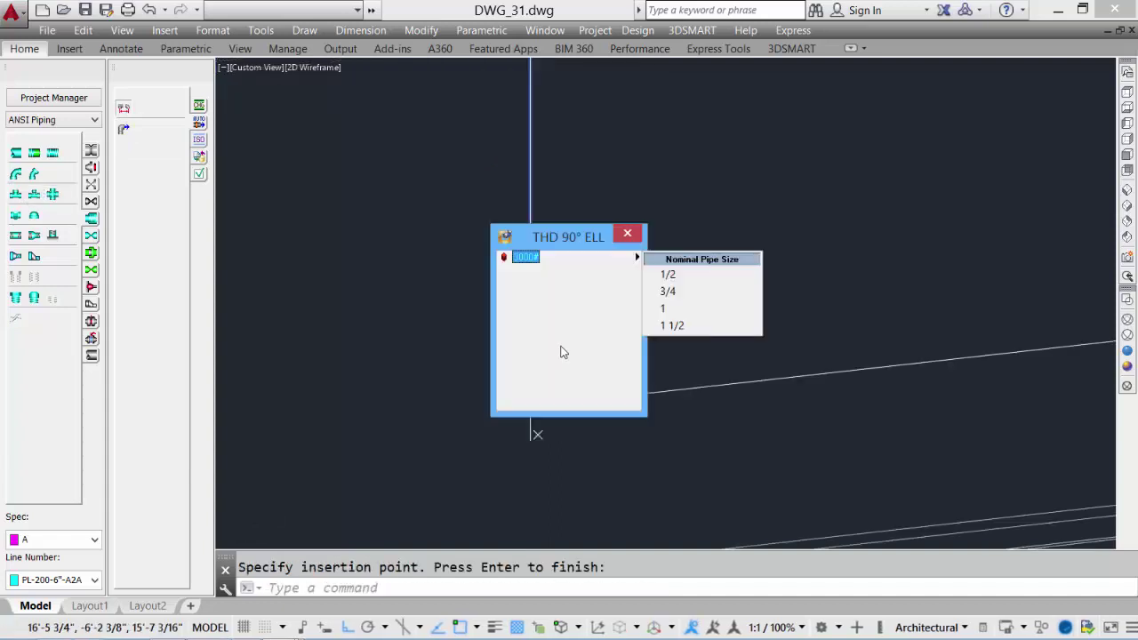
left_click(677, 326)
left_click(531, 405)
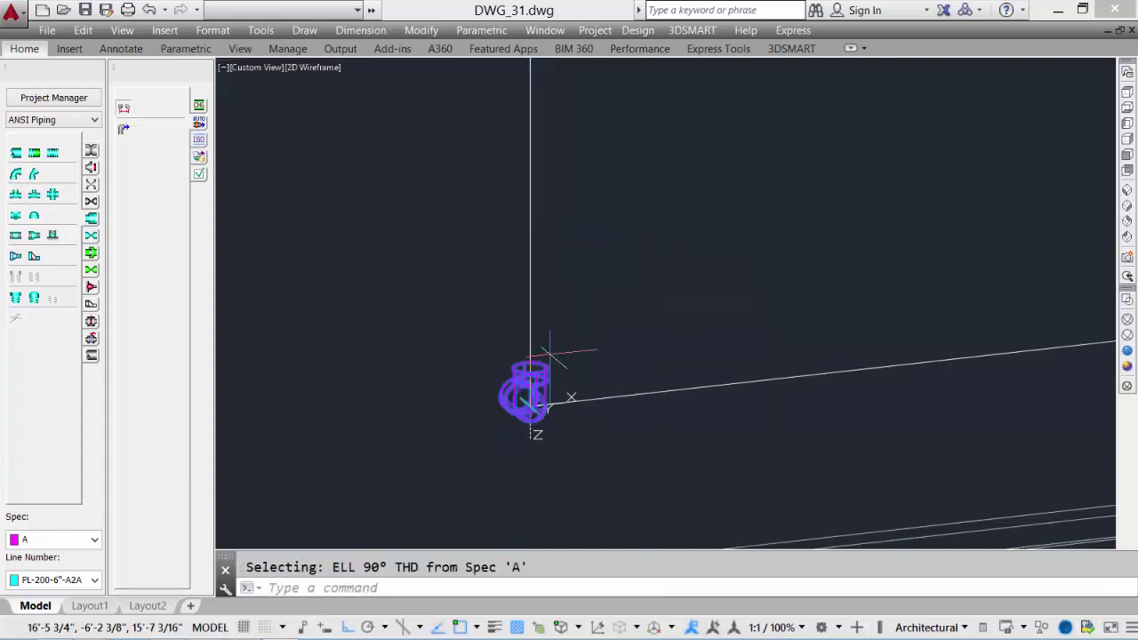
left_click(747, 341)
scroll(406, 244, "down", 3)
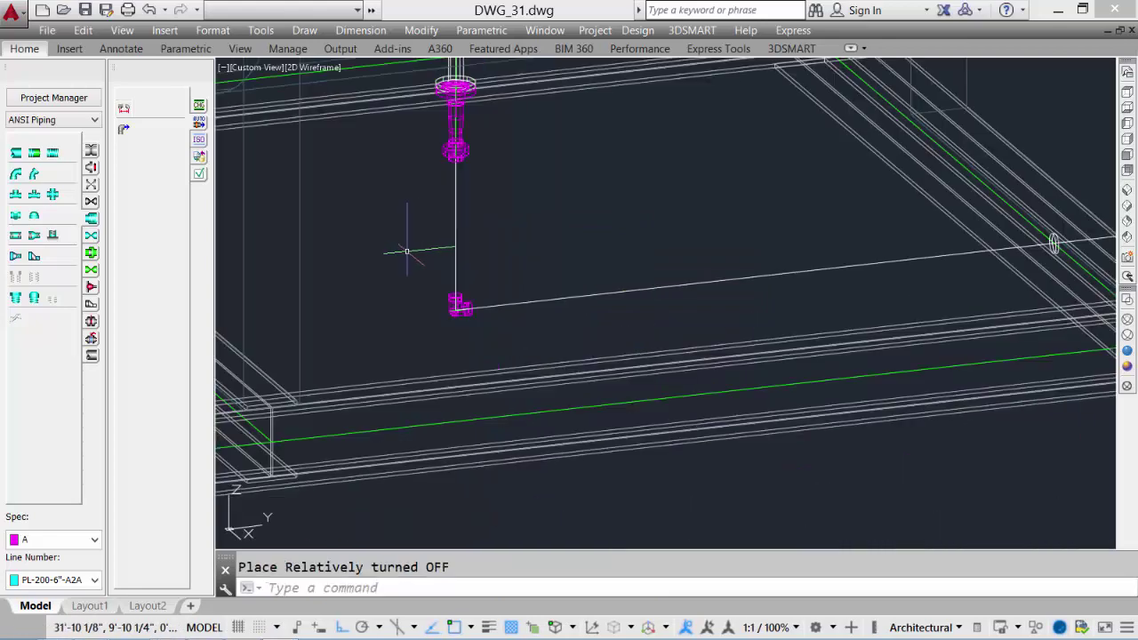
Run a vertical threaded pipe from the union's lower end to the upper end of the threaded elbow
middle_click_drag(409, 253, 400, 295)
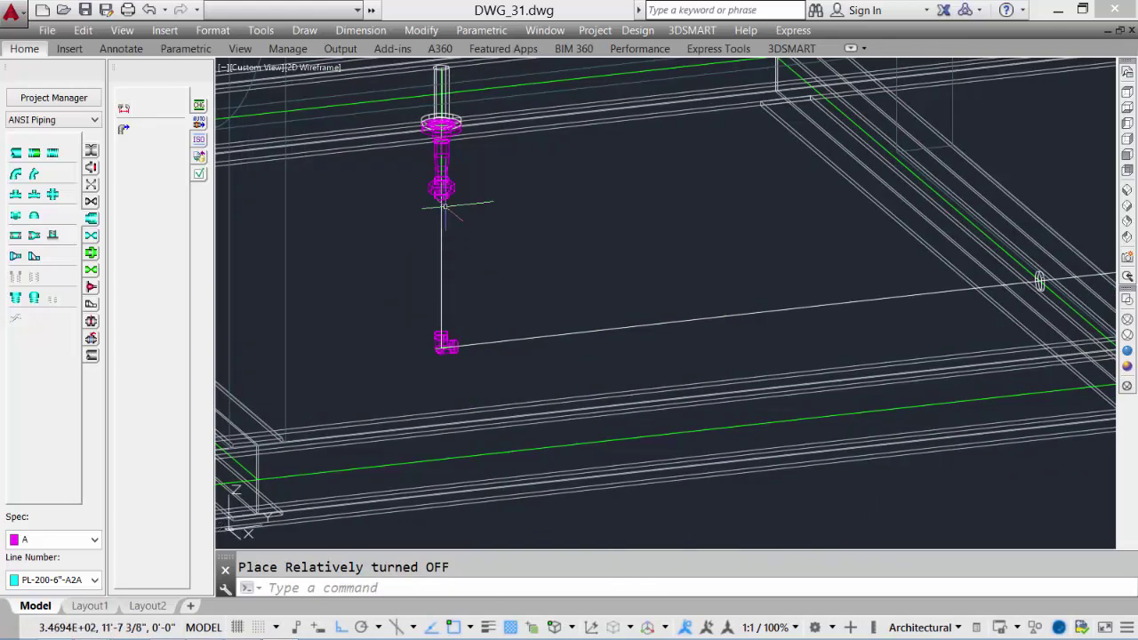
left_click(16, 154)
scroll(444, 238, "up", 4)
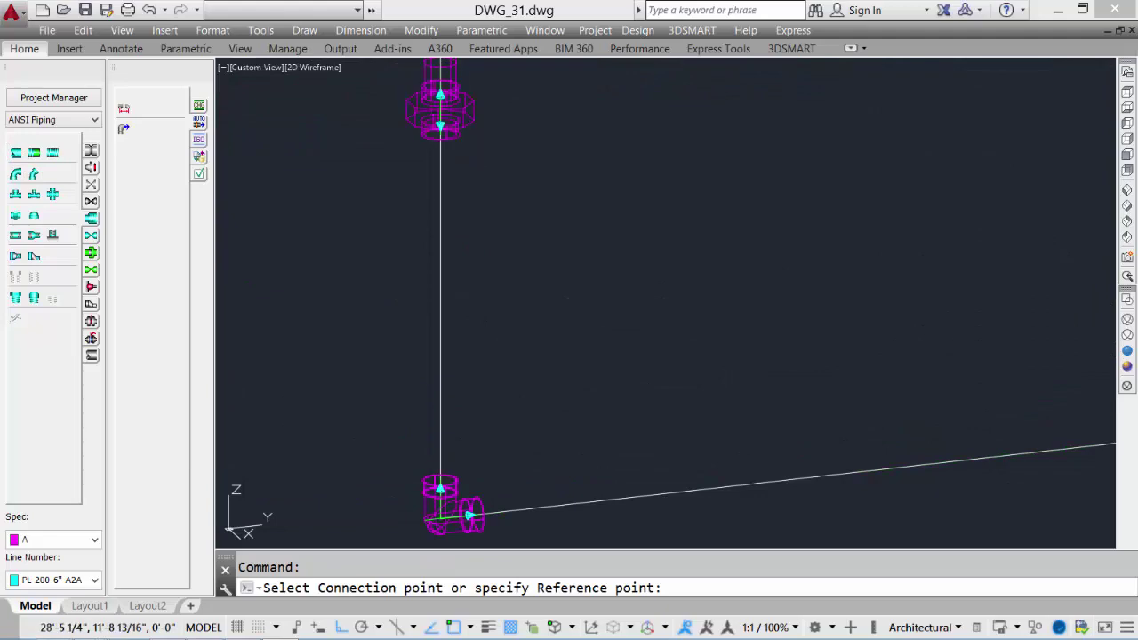
left_click(439, 123)
scroll(440, 497, "up", 6)
left_click(434, 504)
key("Return")
key("Escape")
scroll(353, 291, "down", 5)
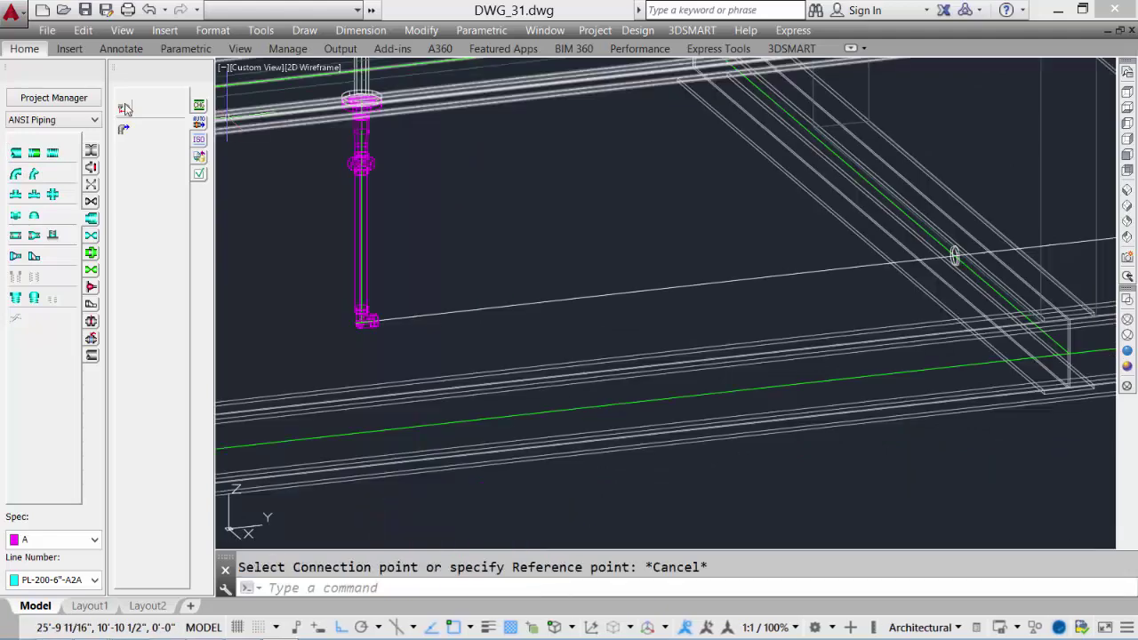
Place a 1 1/2 threaded 90° elbow relative to the first elbow at the far route corner, turned toward the slotted opening
left_click(125, 109)
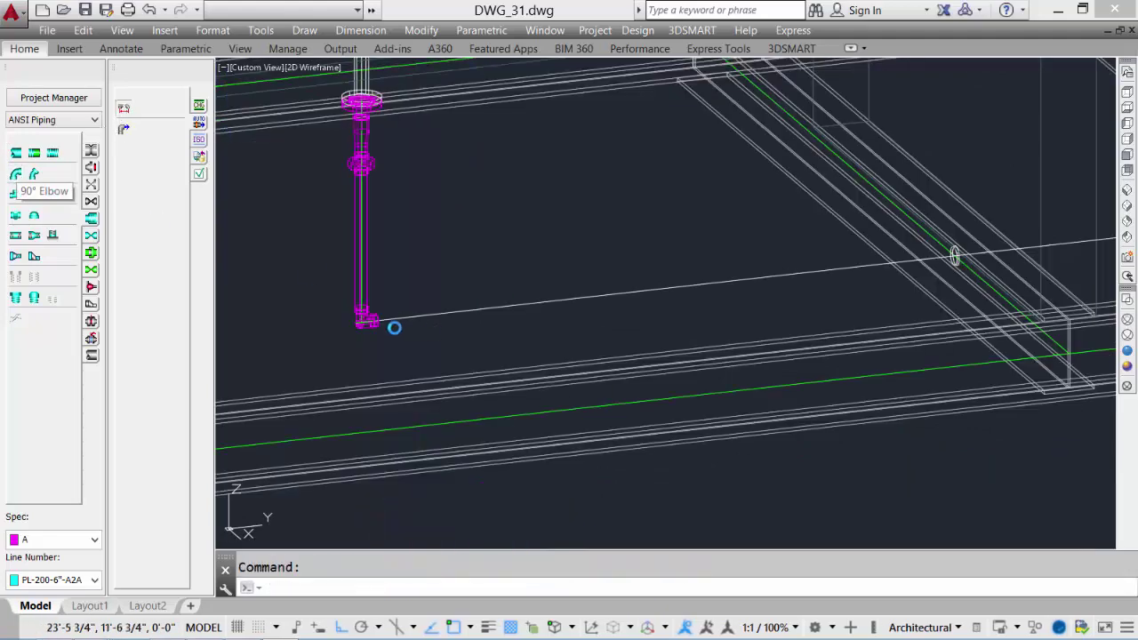
scroll(424, 330, "up", 5)
left_click(300, 305)
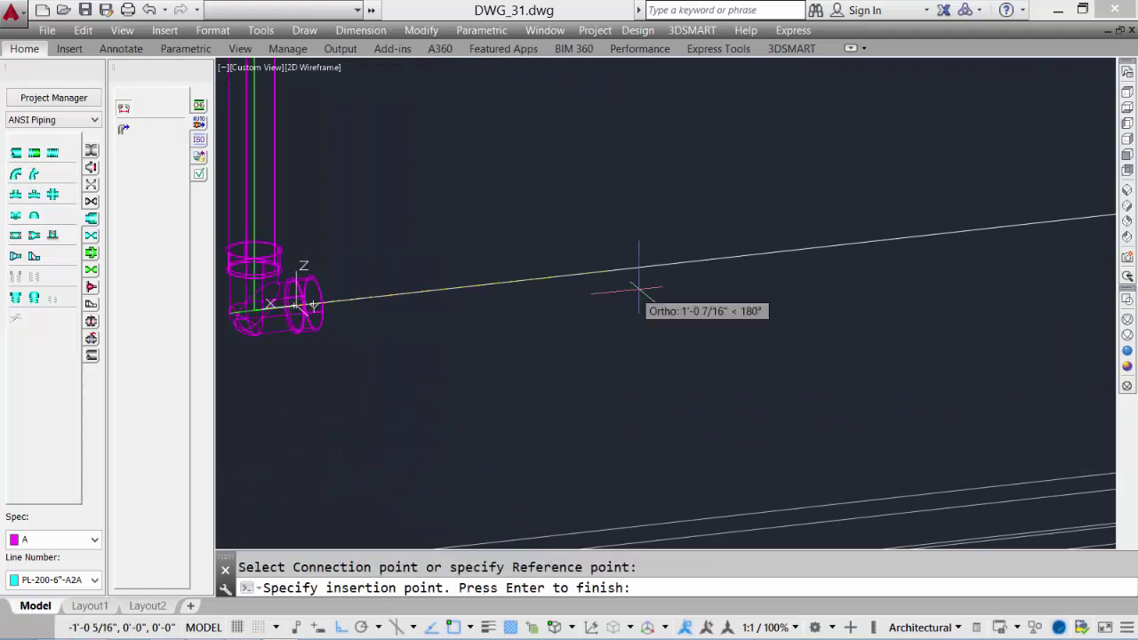
scroll(817, 320, "down", 4)
middle_click_drag(816, 320, 240, 353)
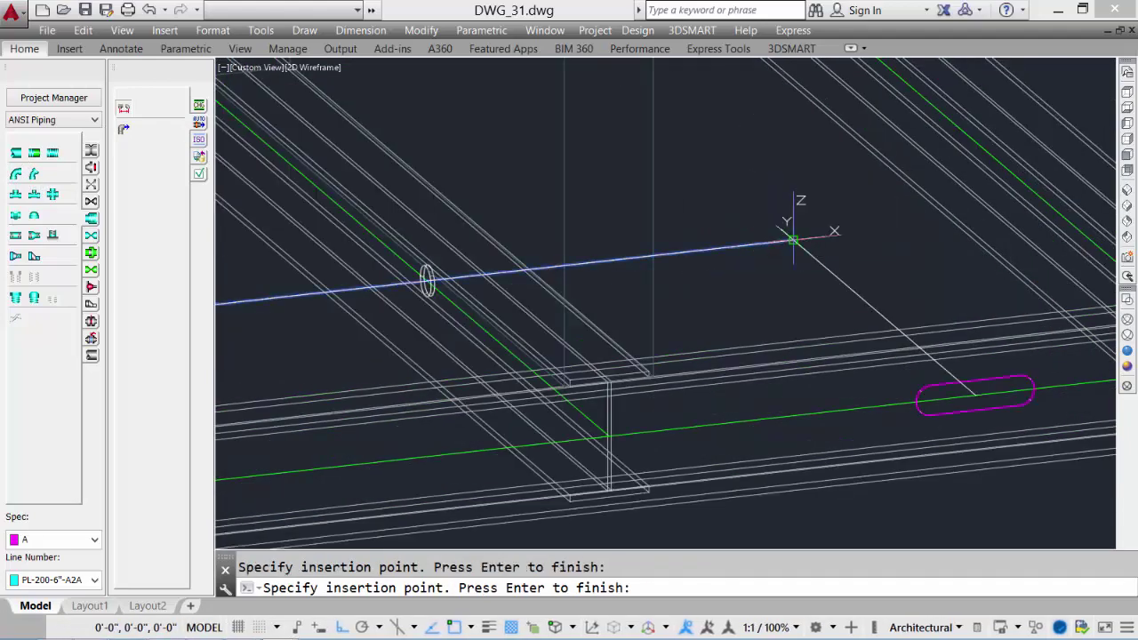
left_click(792, 241)
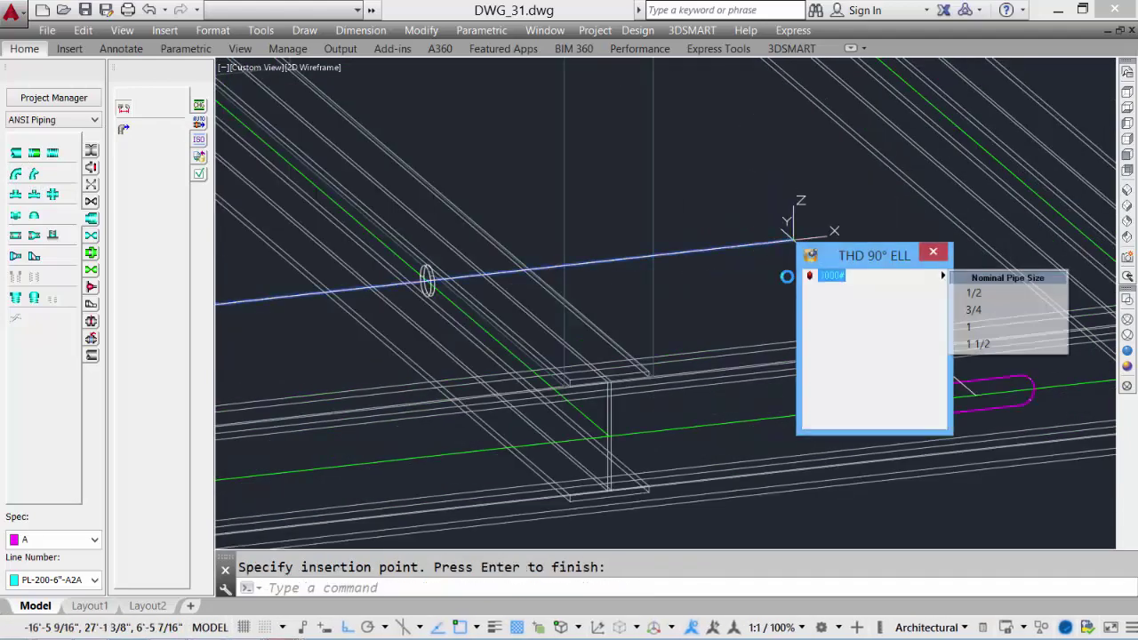
left_click(978, 343)
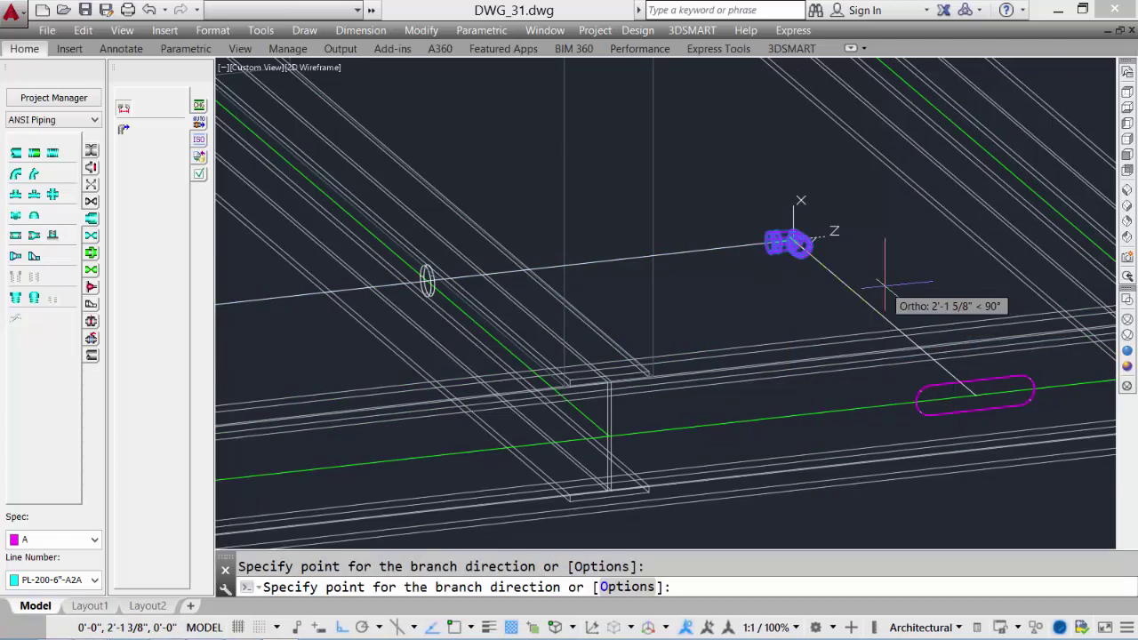
left_click(879, 289)
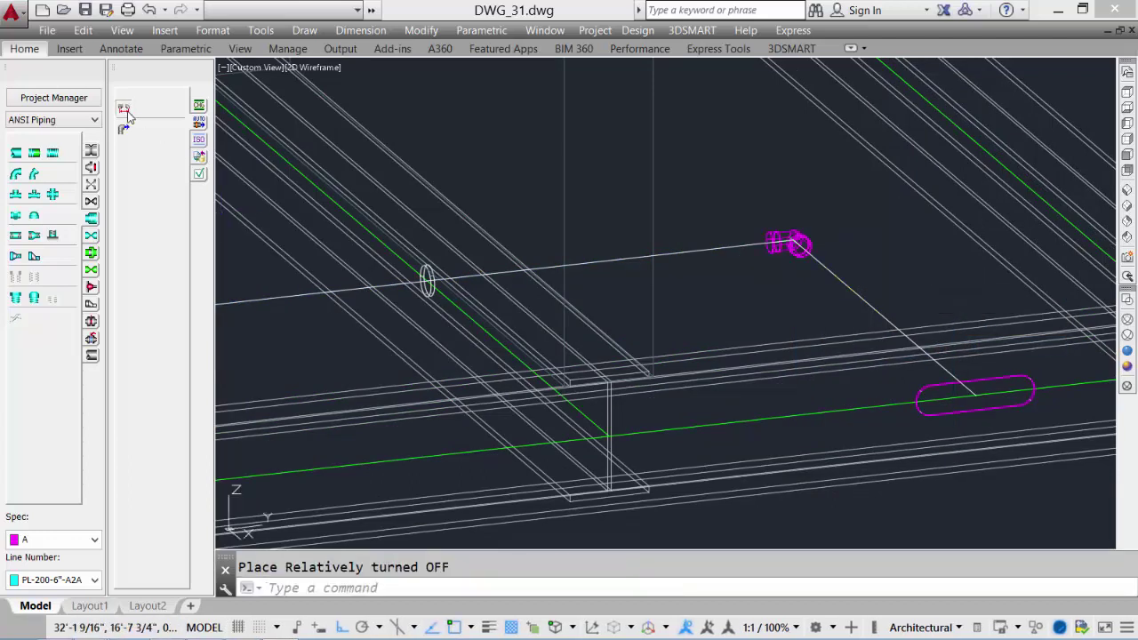
Place a threaded fitting relative to the far elbow at the route's end point in the slotted opening of the skid beam
left_click(126, 112)
left_click(53, 235)
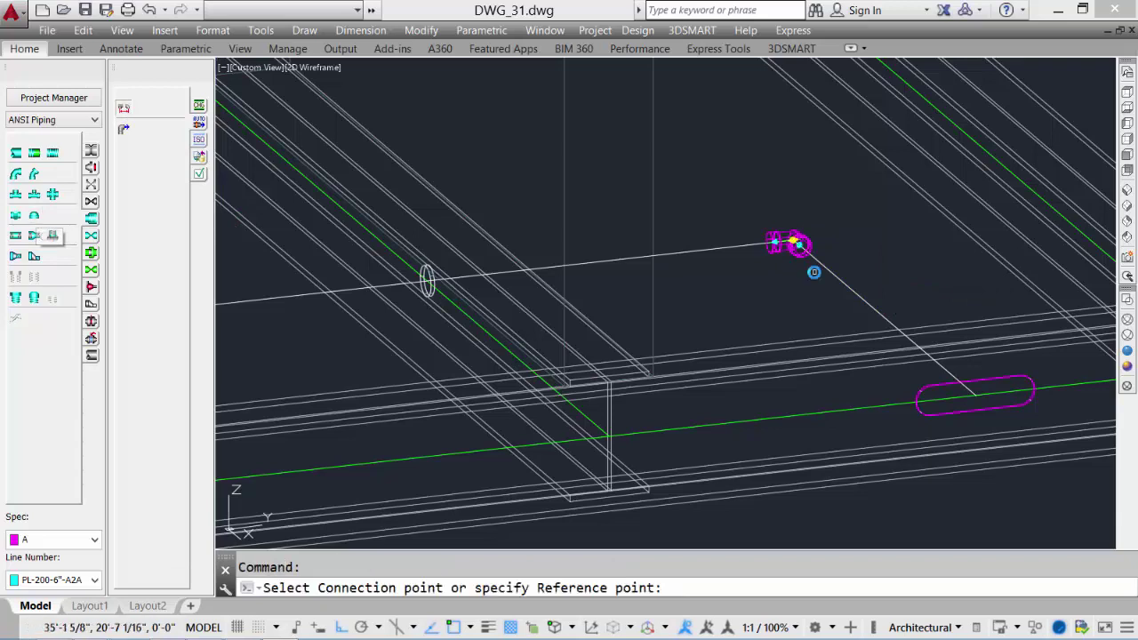
left_click(800, 246)
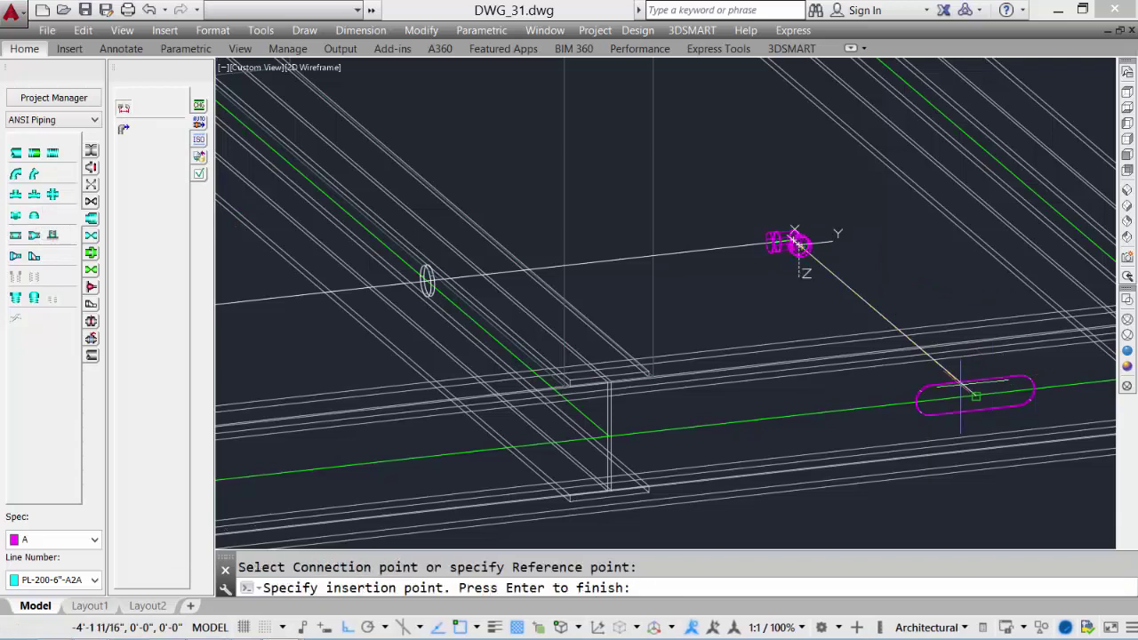
left_click(975, 394)
left_click(677, 328)
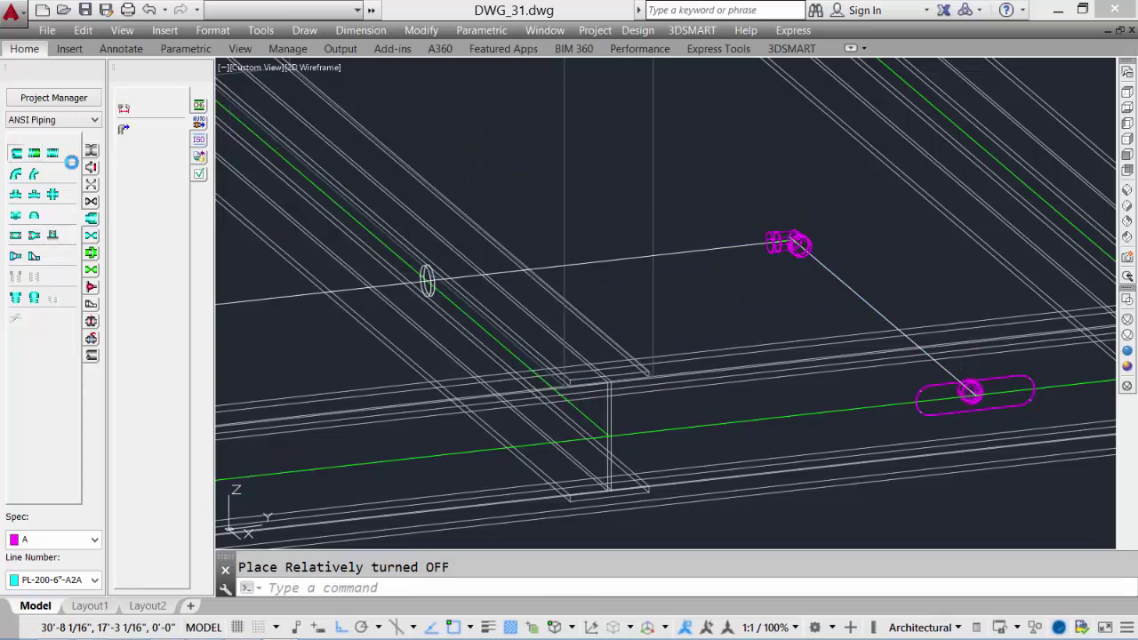
Run a threaded pipe from the far elbow's open end to the fitting in the skid beam's slotted opening
scroll(807, 262, "up", 2)
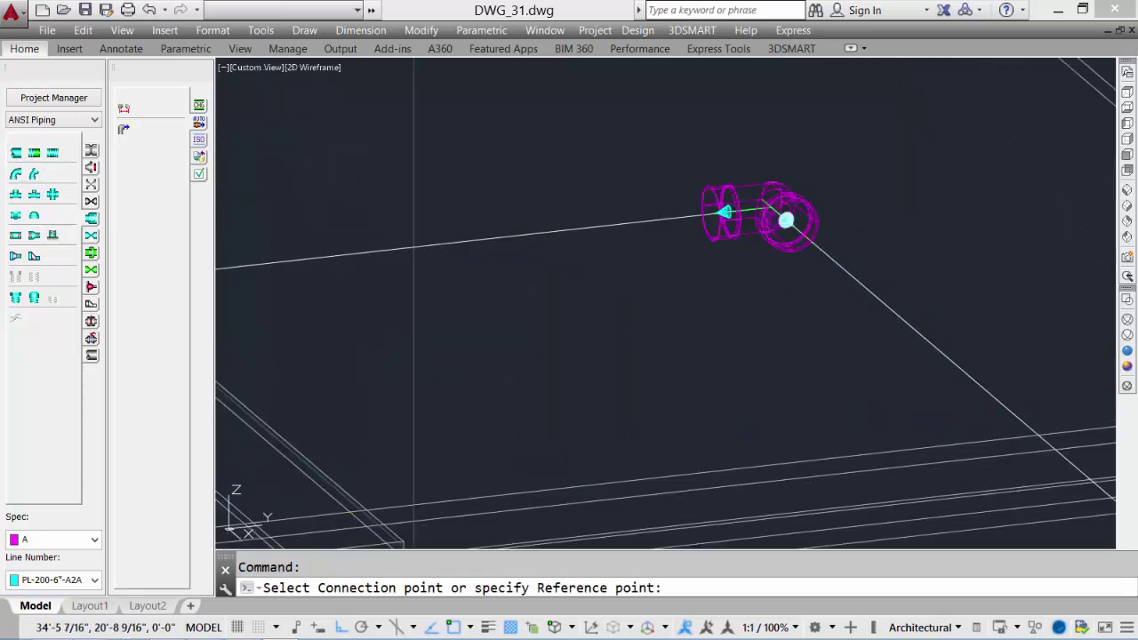
left_click(787, 220)
scroll(844, 278, "down", 1)
scroll(867, 311, "down", 1)
scroll(1043, 444, "up", 3)
left_click(875, 311)
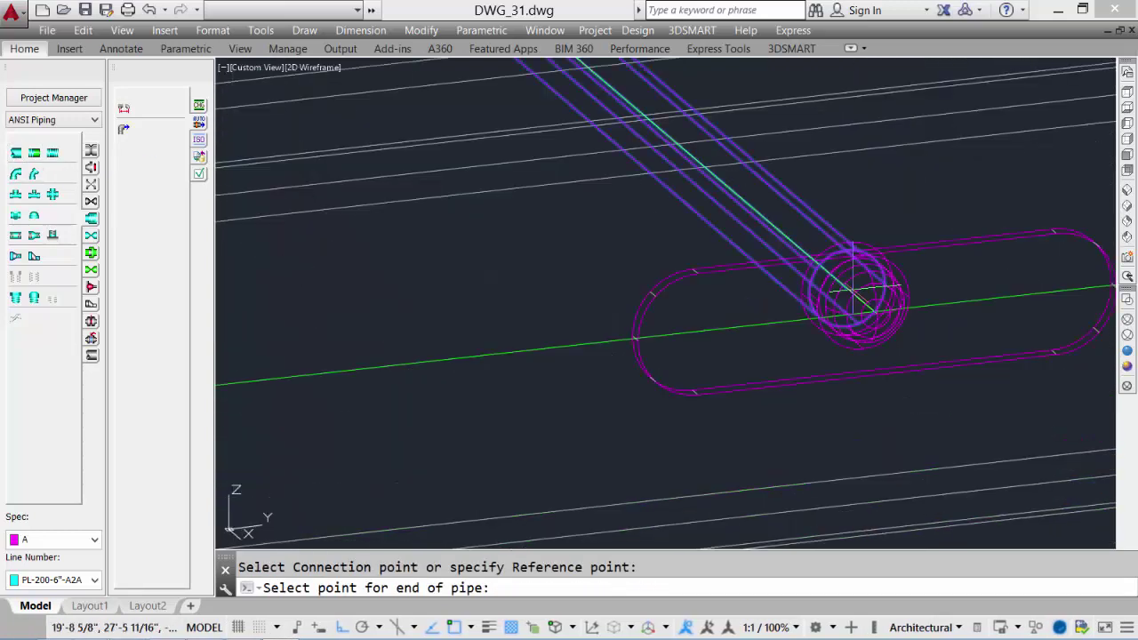
key("Return")
Run a 1 1/2 SCH 80 pipe along the horizontal route between the two threaded elbows, through the hole in the cross beam
scroll(540, 242, "down", 2)
middle_click_drag(358, 210, 788, 297)
scroll(788, 297, "down", 2)
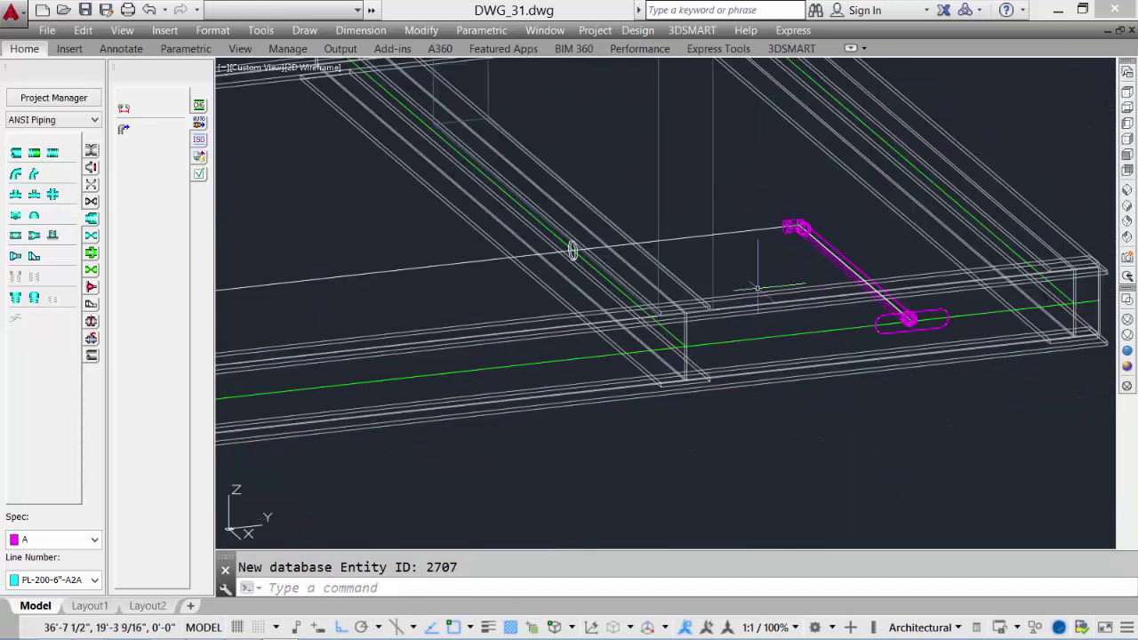
middle_click_drag(284, 291, 660, 263)
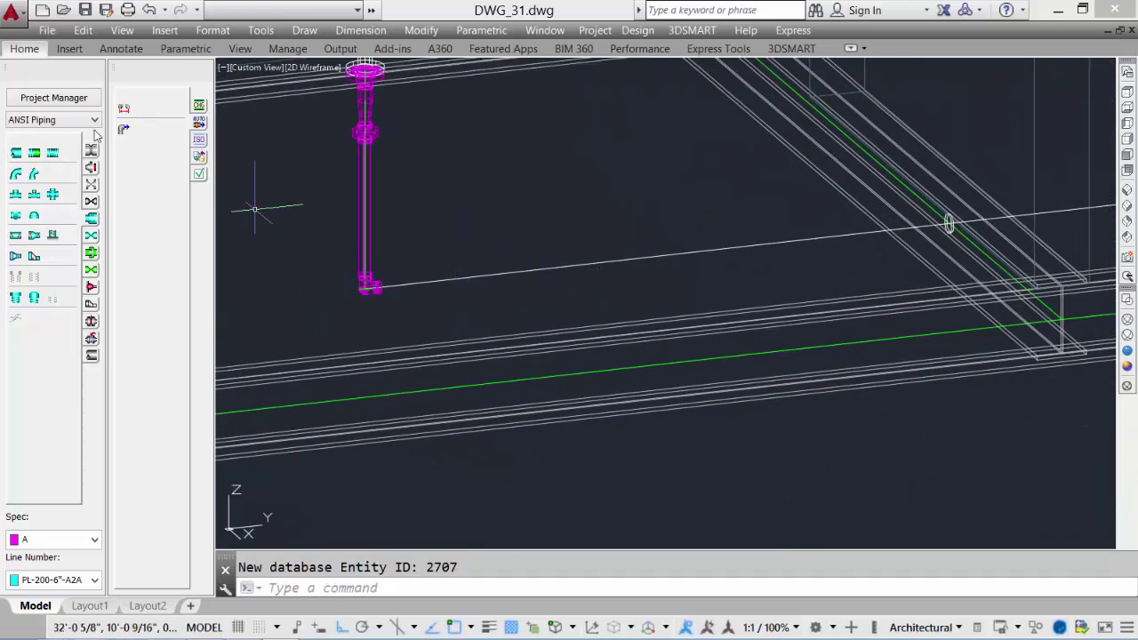
scroll(329, 282, "up", 3)
scroll(373, 283, "up", 2)
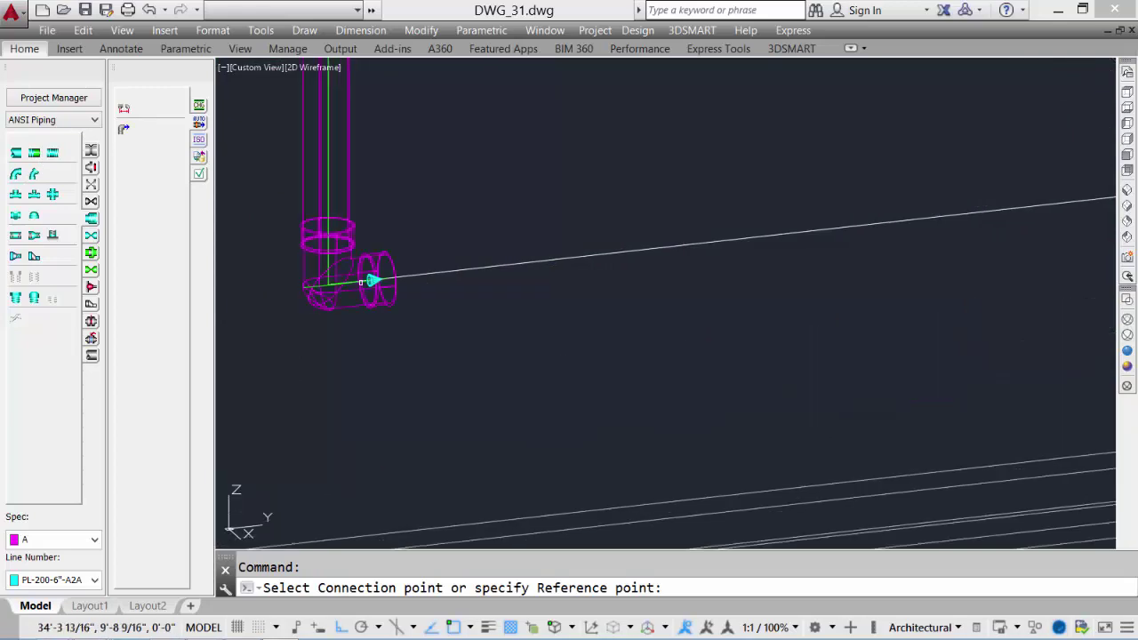
left_click(373, 280)
scroll(373, 281, "down", 4)
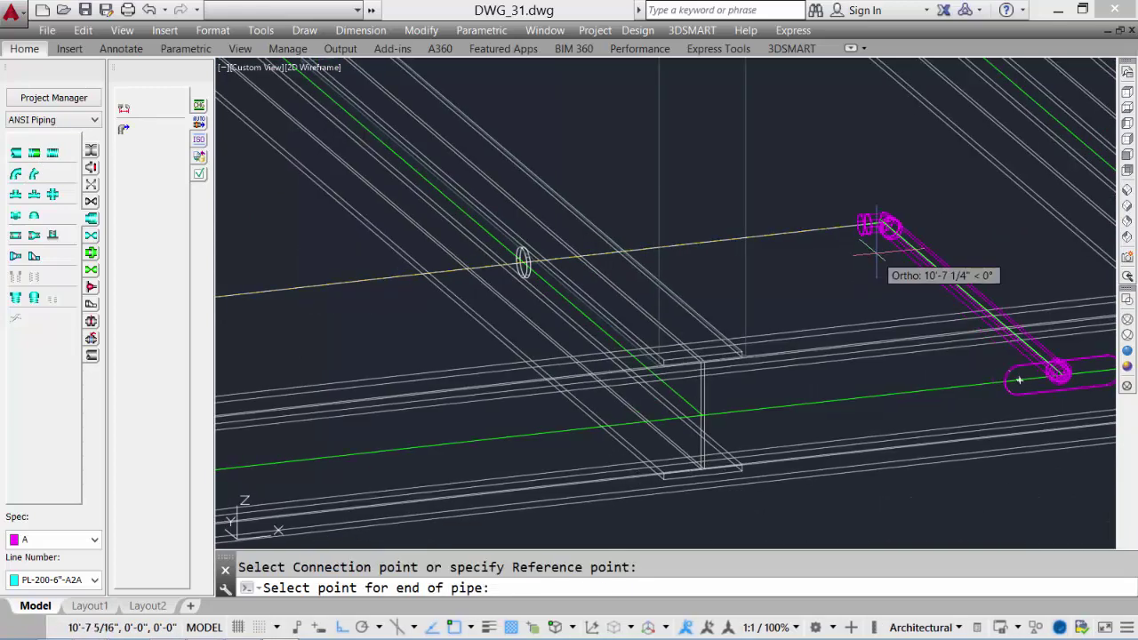
scroll(875, 242, "up", 4)
left_click(840, 135)
key("Return")
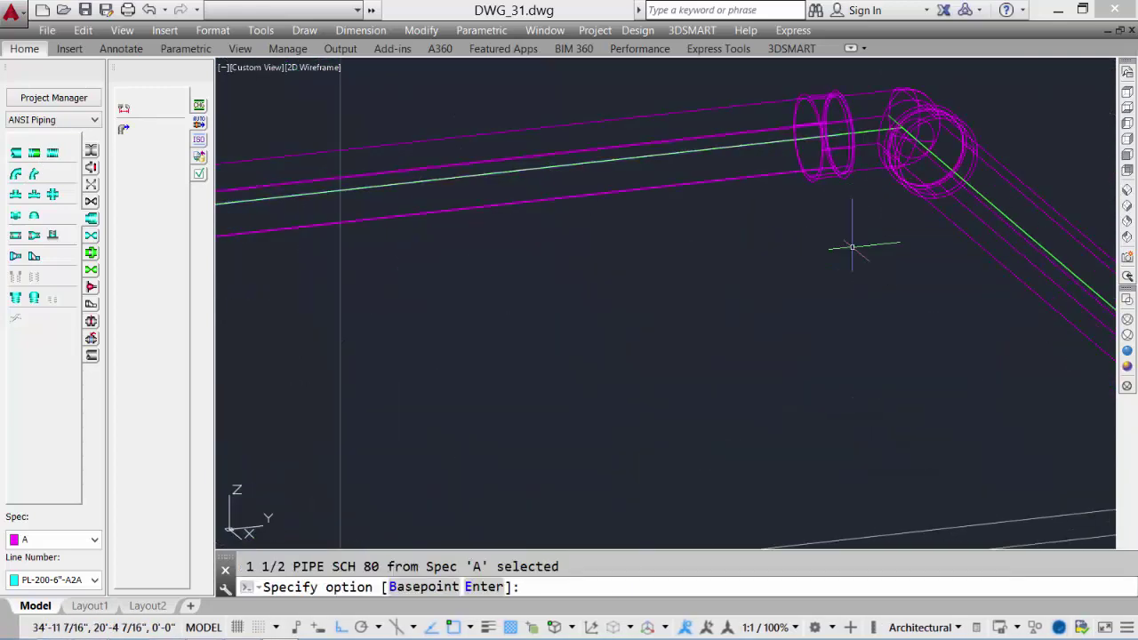
Make PL-105-2"-A2A the current line number
middle_click(820, 271)
middle_click(820, 271)
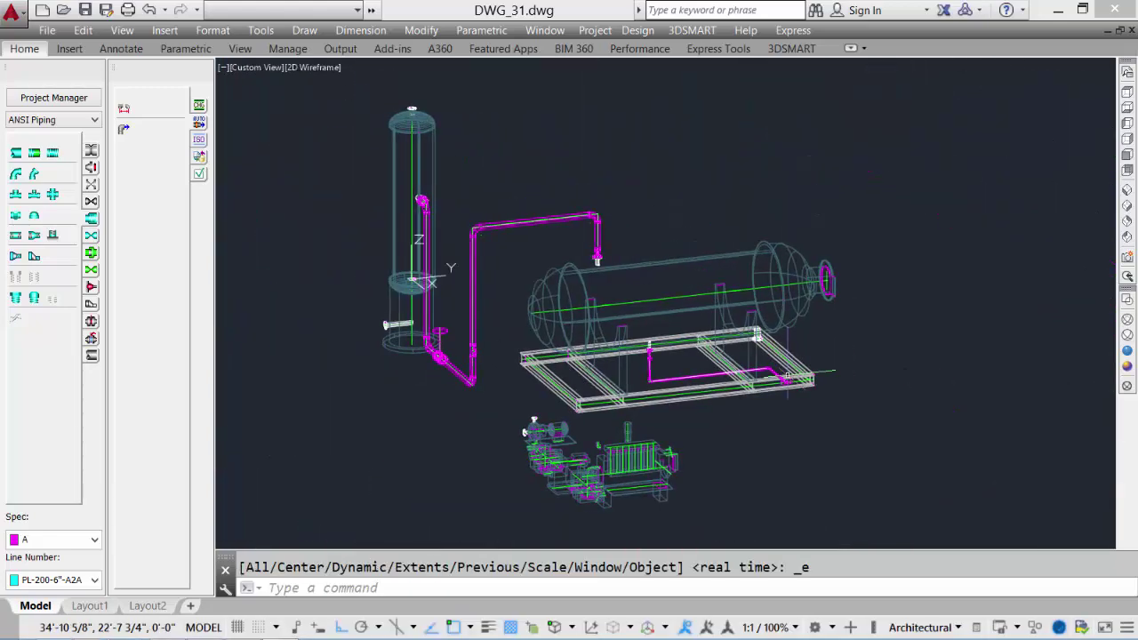
scroll(707, 379, "up", 2)
left_click(80, 580)
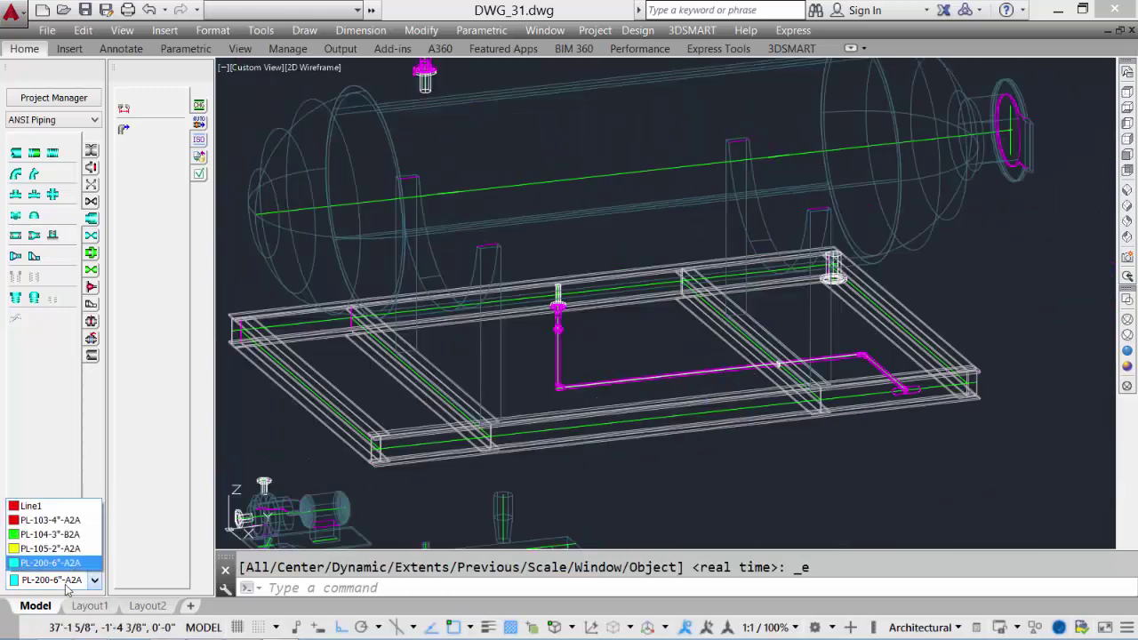
left_click(77, 550)
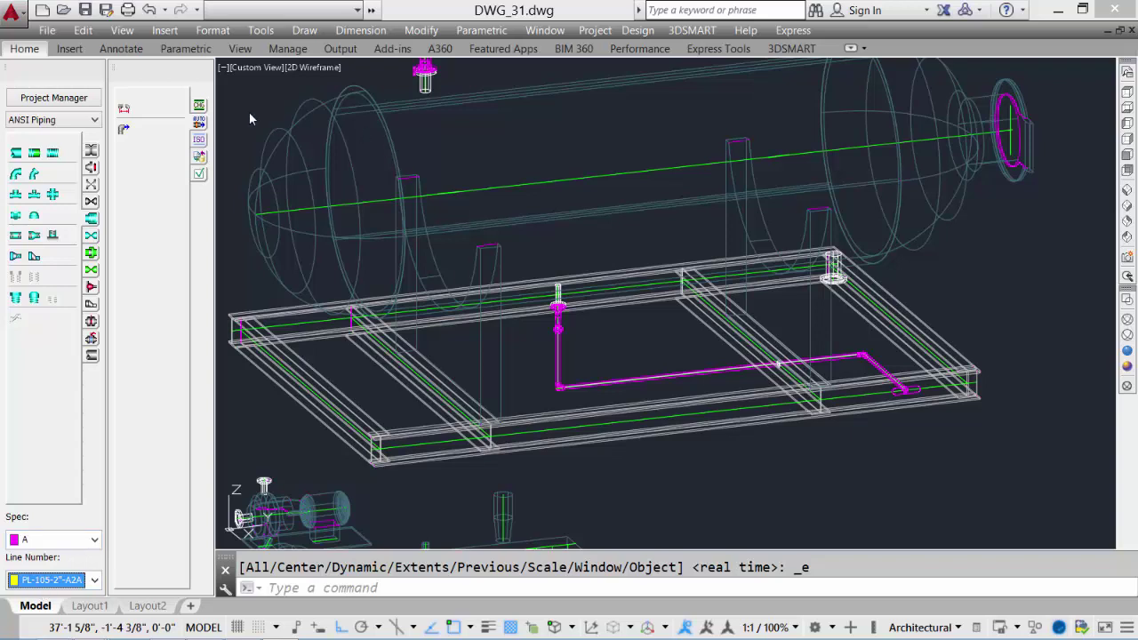
Change the line number of all components of the lower threaded line under the vessel to PL-105-2"-A2A
left_click(199, 107)
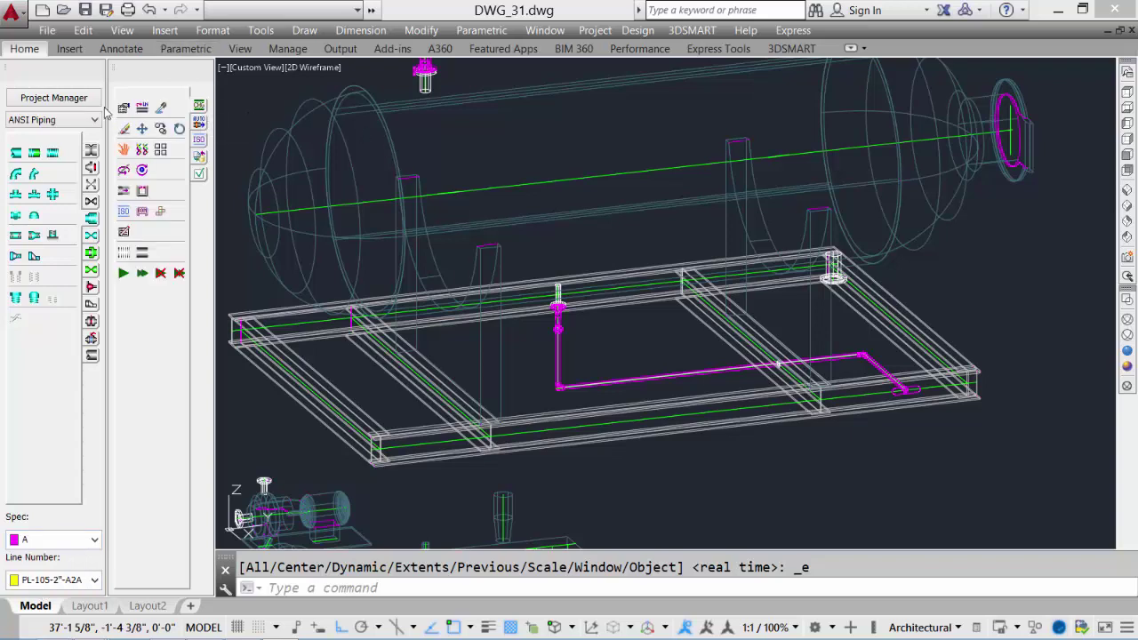
left_click(141, 107)
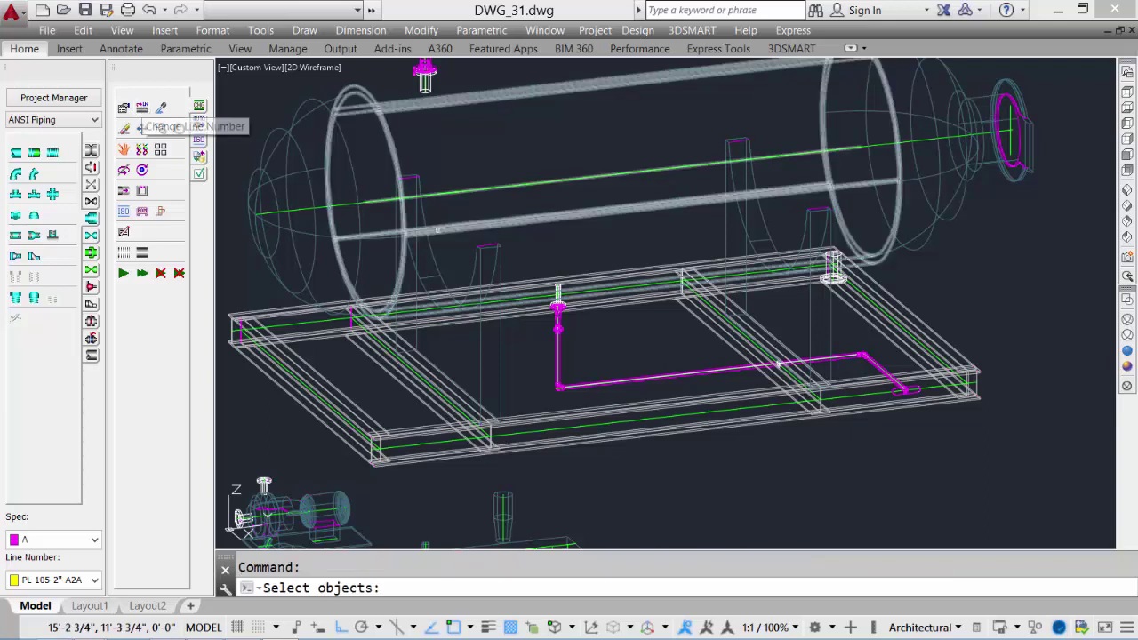
left_click(538, 399)
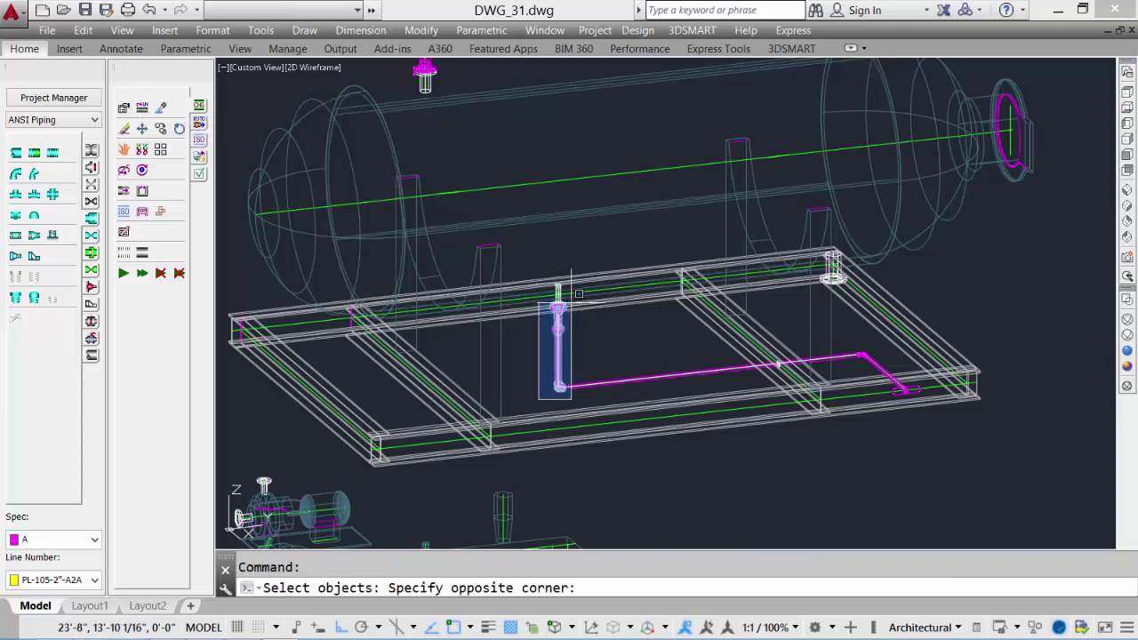
left_click(577, 305)
left_click(525, 395)
left_click(872, 350)
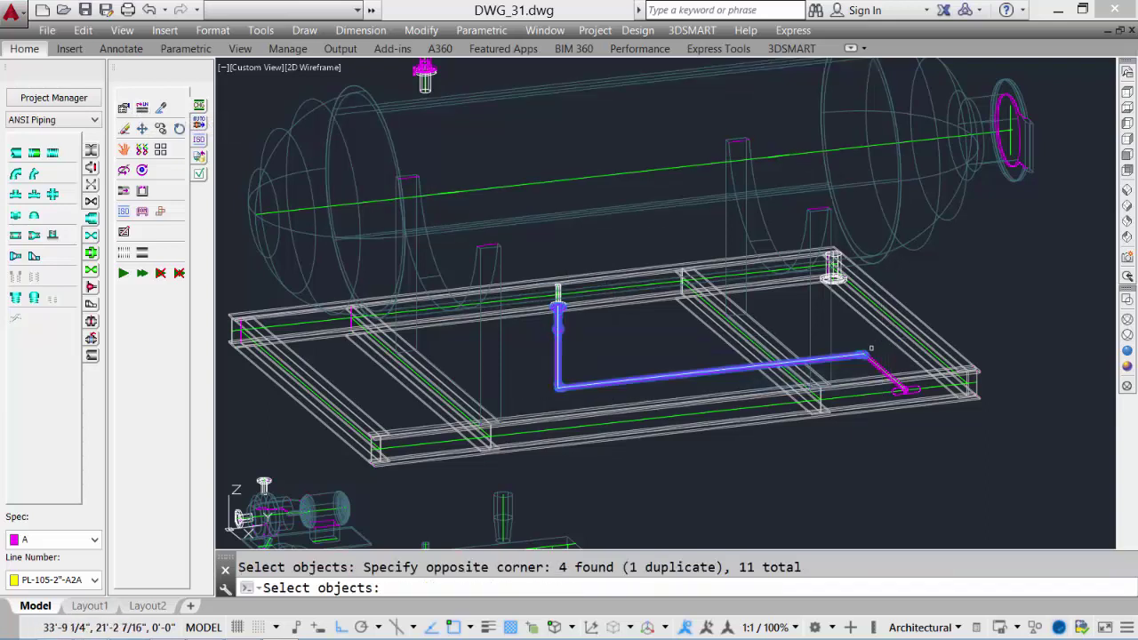
left_click(855, 340)
left_click(913, 415)
right_click(913, 414)
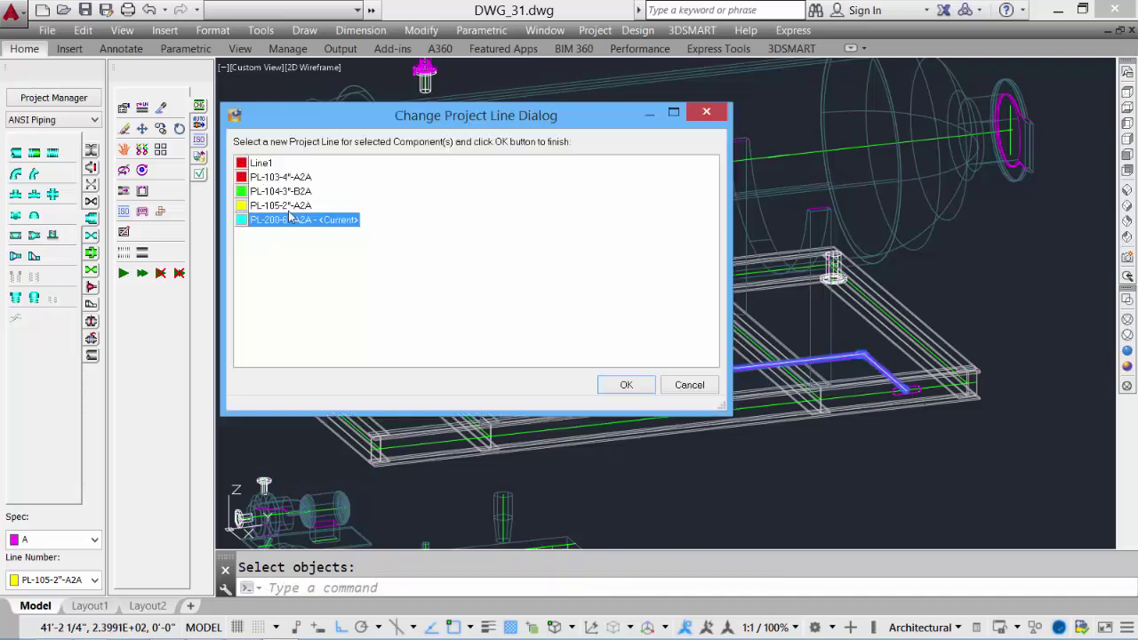
left_click(290, 207)
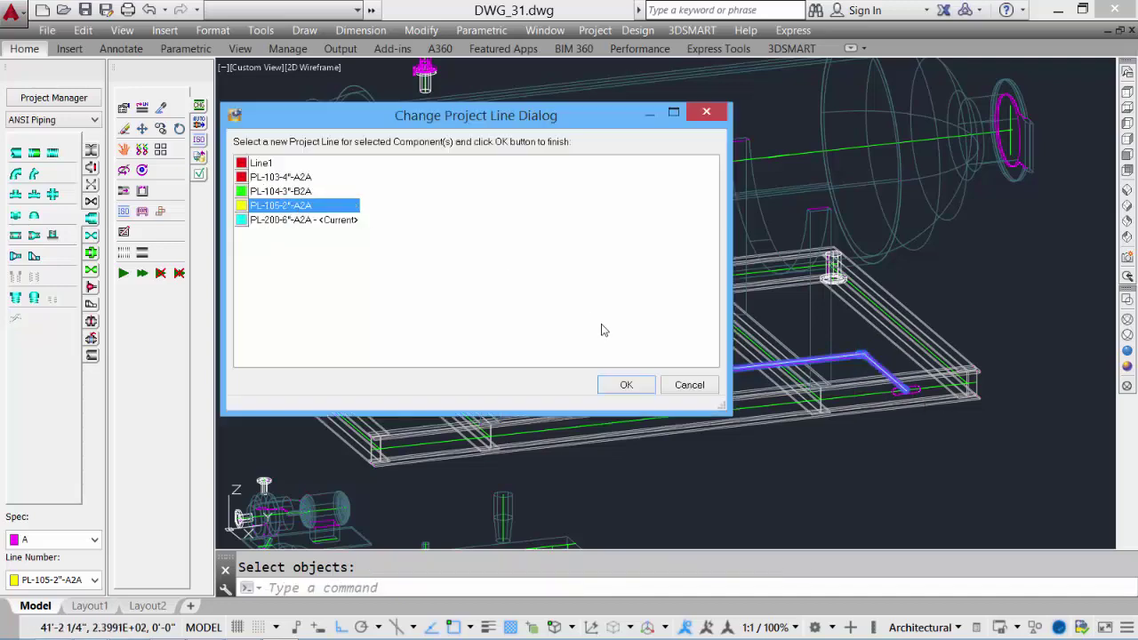
left_click(624, 385)
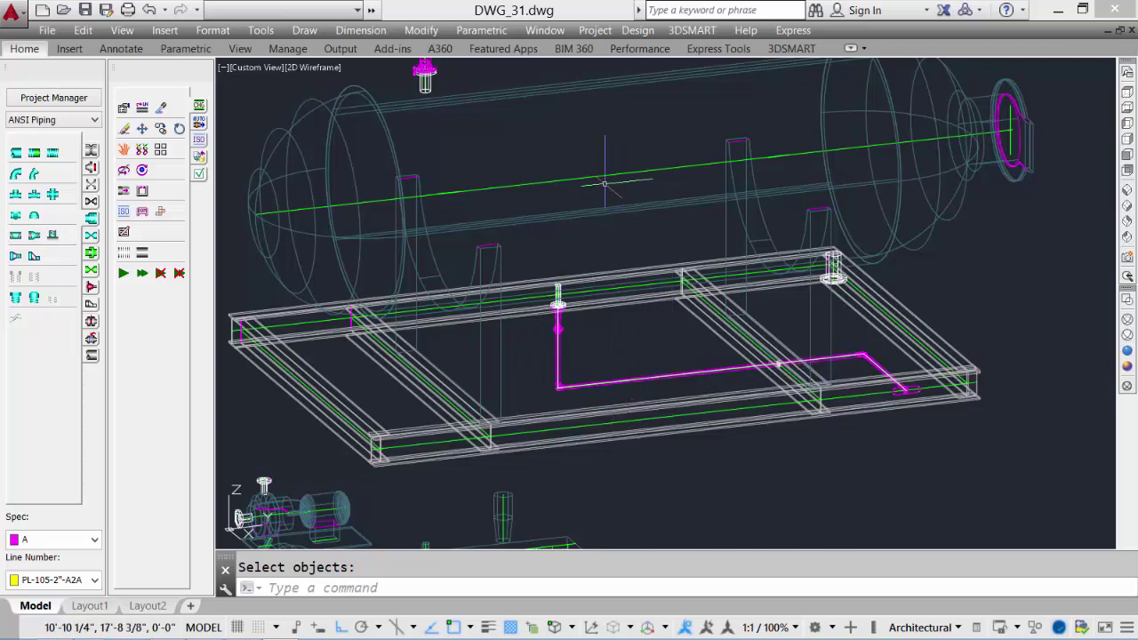
Display the model coloured by line number and examine the lower line beneath the vessel
scroll(584, 222, "down", 2)
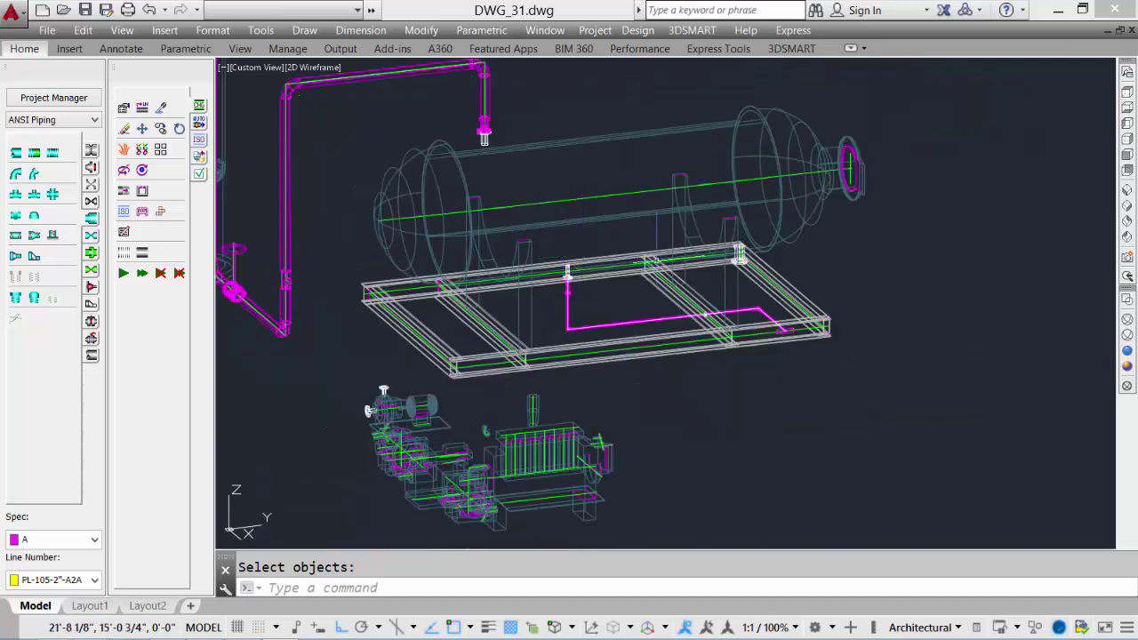
left_click(637, 30)
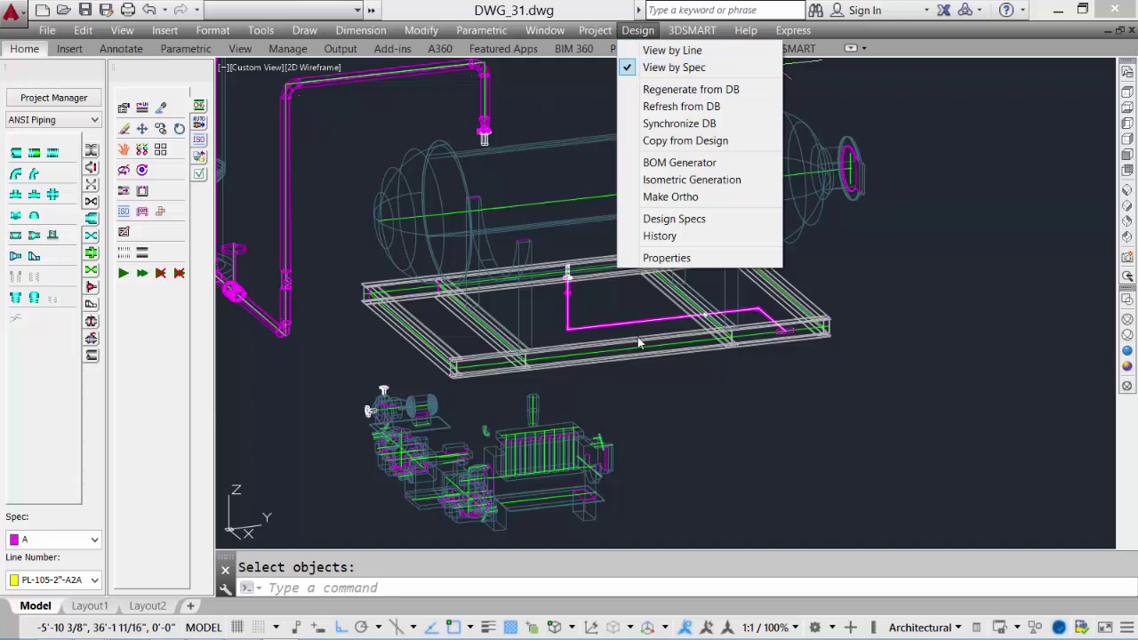
left_click(692, 52)
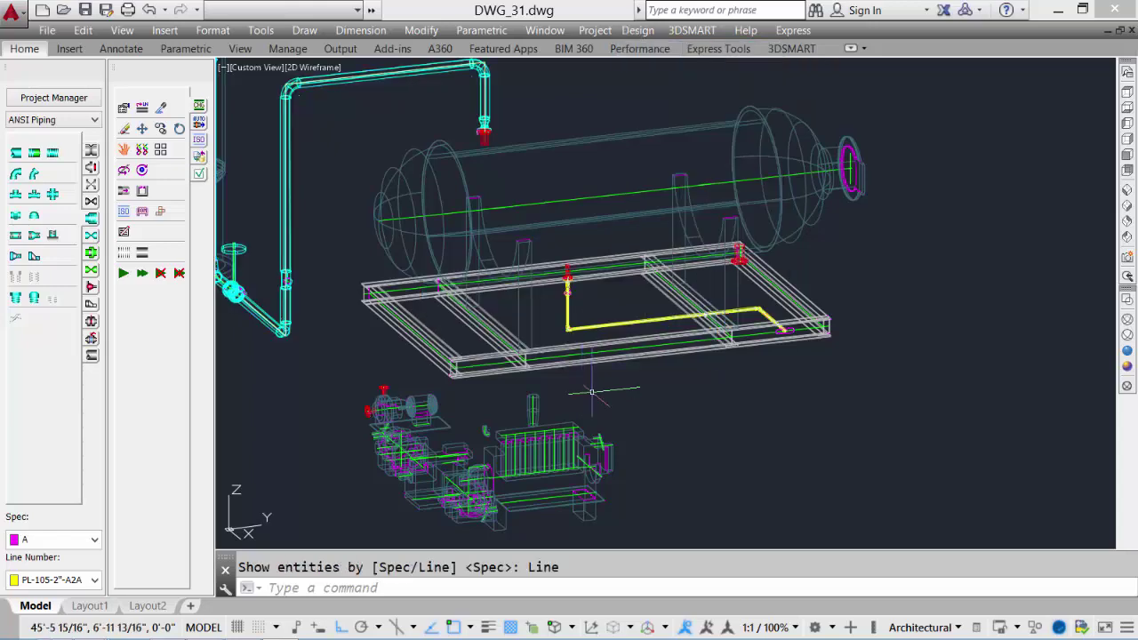
scroll(564, 290, "up", 1)
scroll(803, 244, "down", 1)
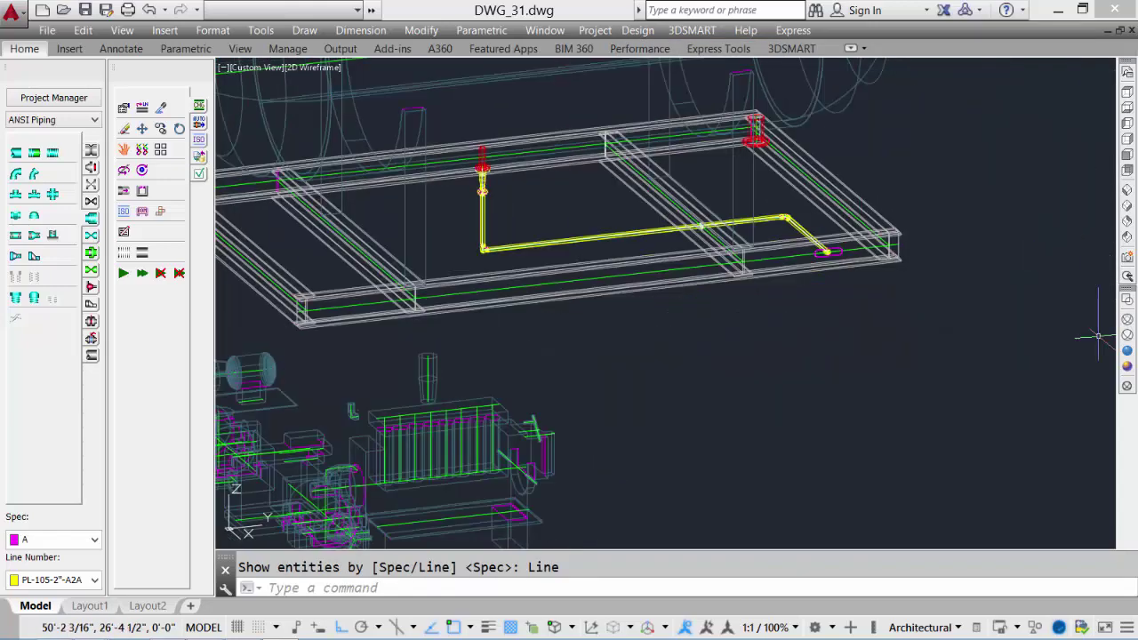
Shade the model in the Realistic visual style and inspect the lower line and the 6-inch piping between the vessels
left_click(1128, 351)
middle_click_drag(534, 249, 600, 196, "shift")
middle_click_drag(546, 272, 617, 282)
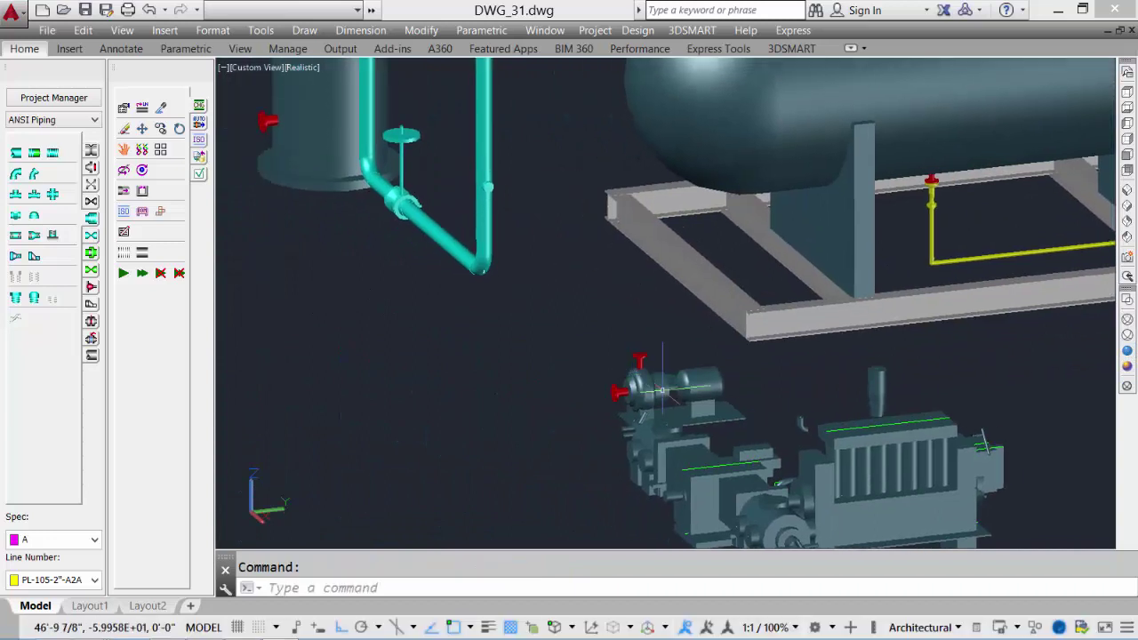
middle_click_drag(507, 201, 501, 479)
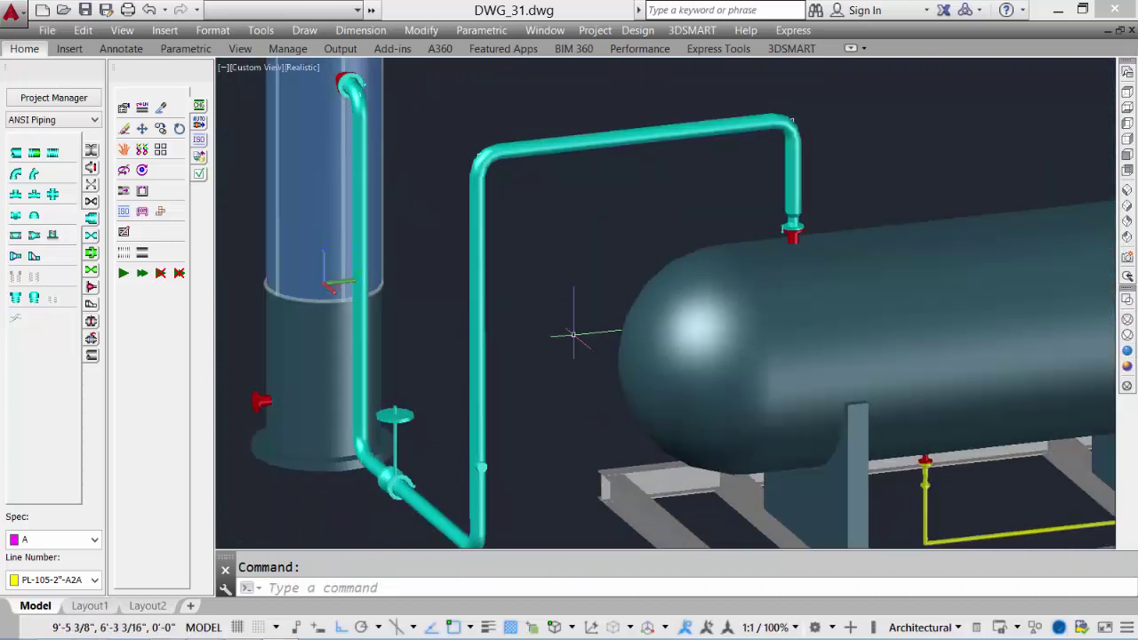
Show the model in SE isometric view and colour the piping by spec
left_click(1127, 204)
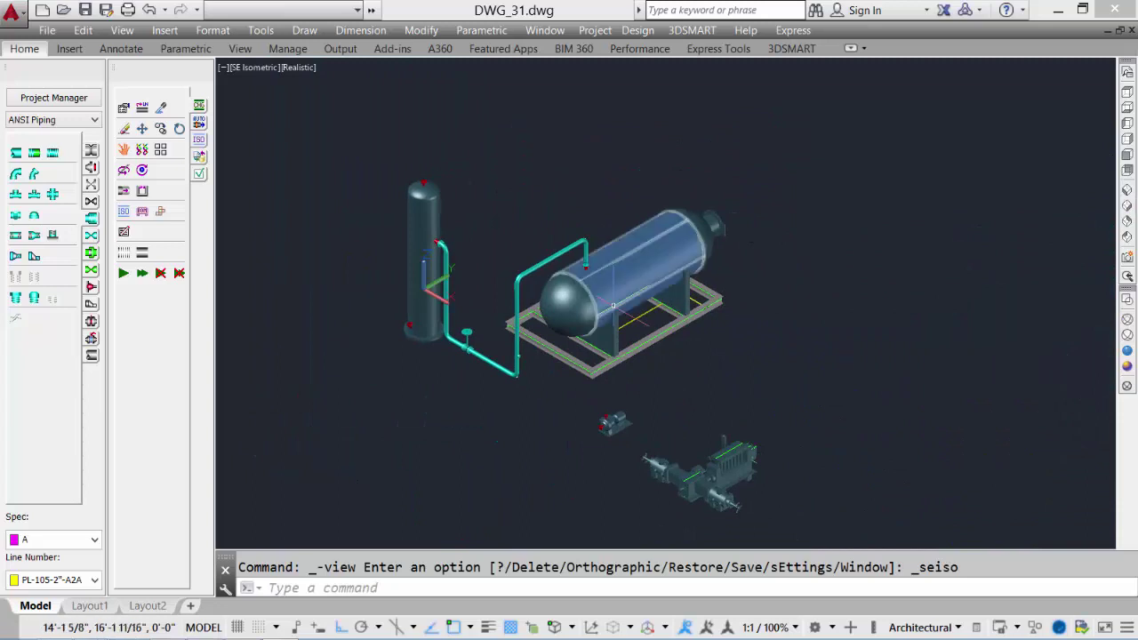
left_click(638, 30)
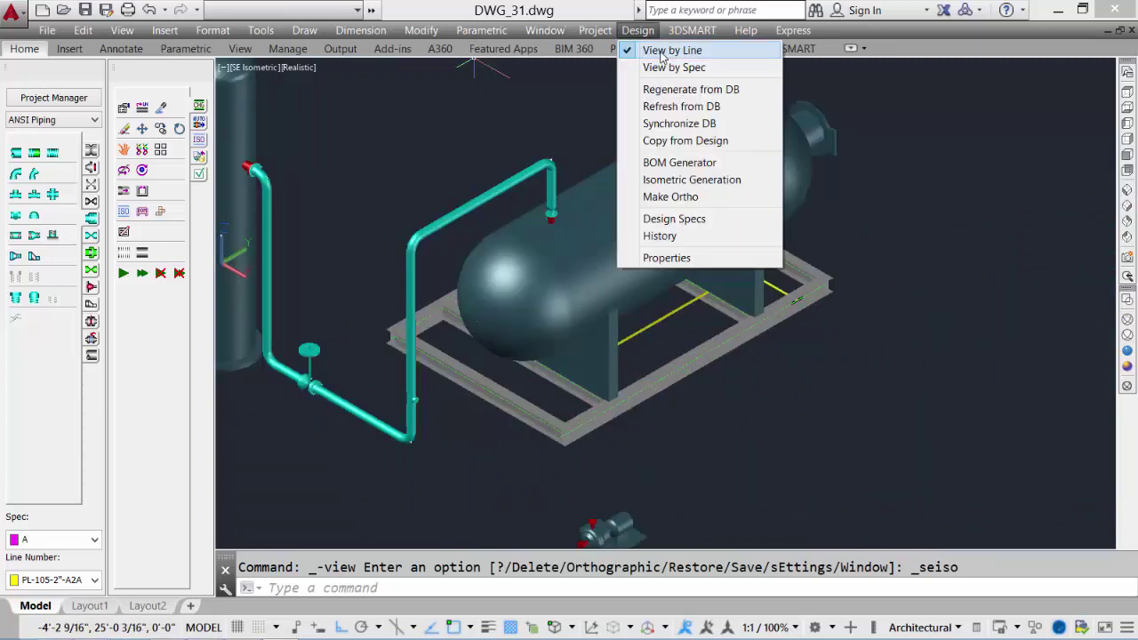
left_click(673, 68)
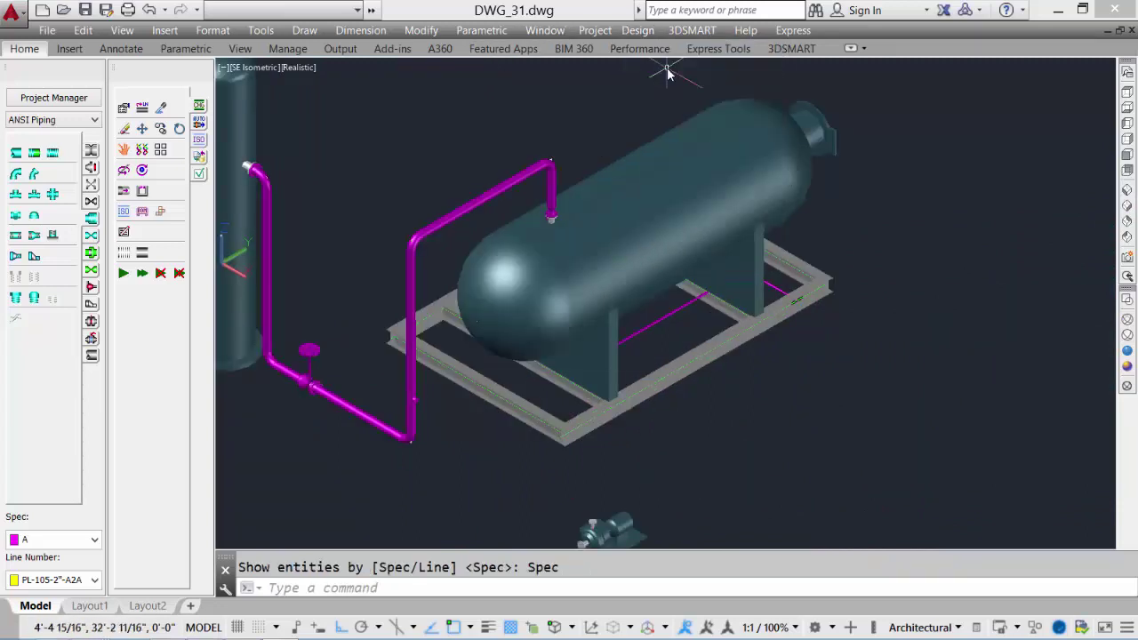